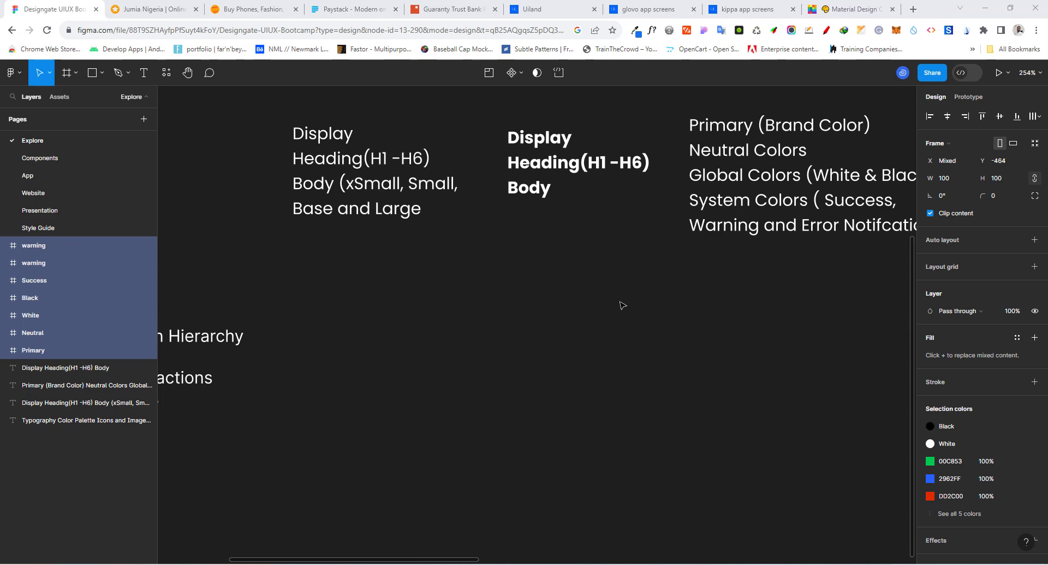
# Step: Add a text layer reading "Typography" on the empty canvas below the Display, Heading and Body list
pyautogui.click(634, 344)
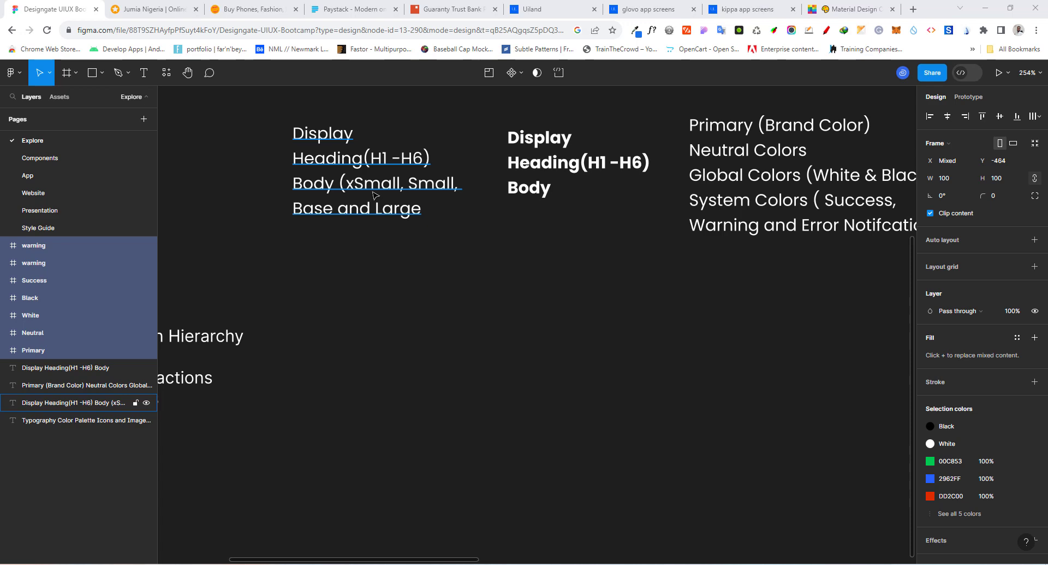
pyautogui.click(145, 76)
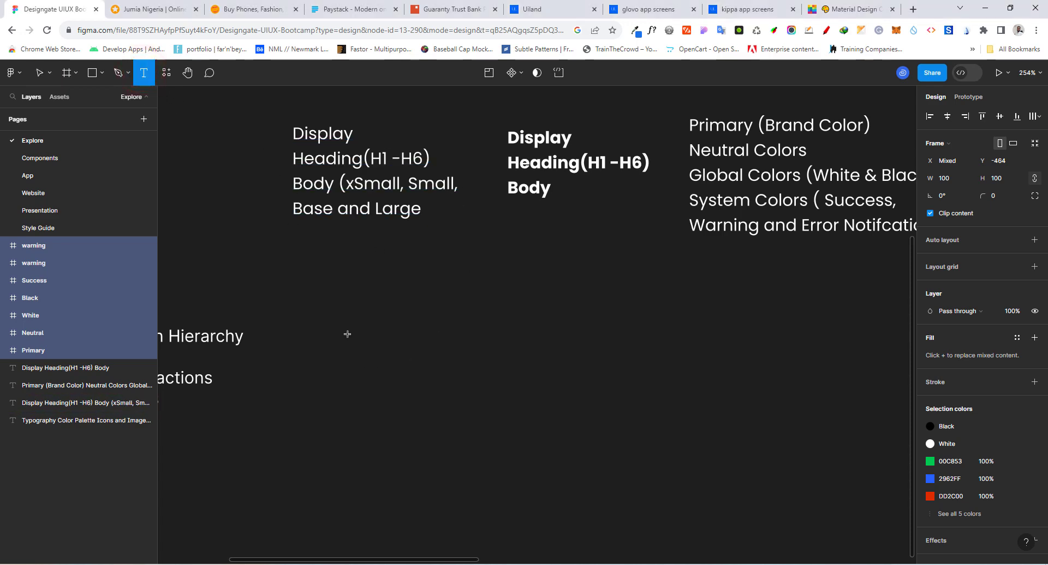
pyautogui.click(329, 347)
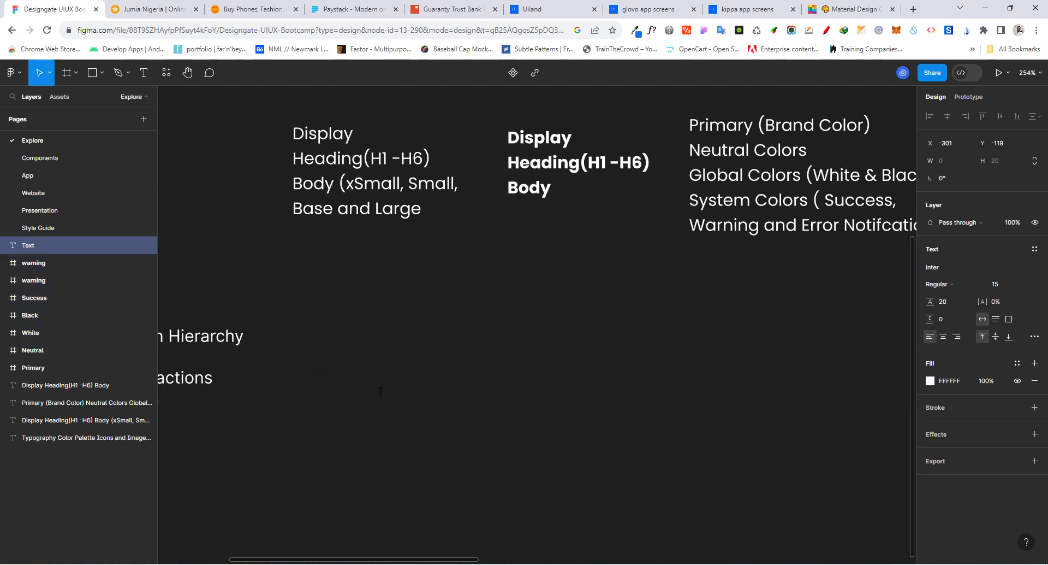
pyautogui.write('Typogr')
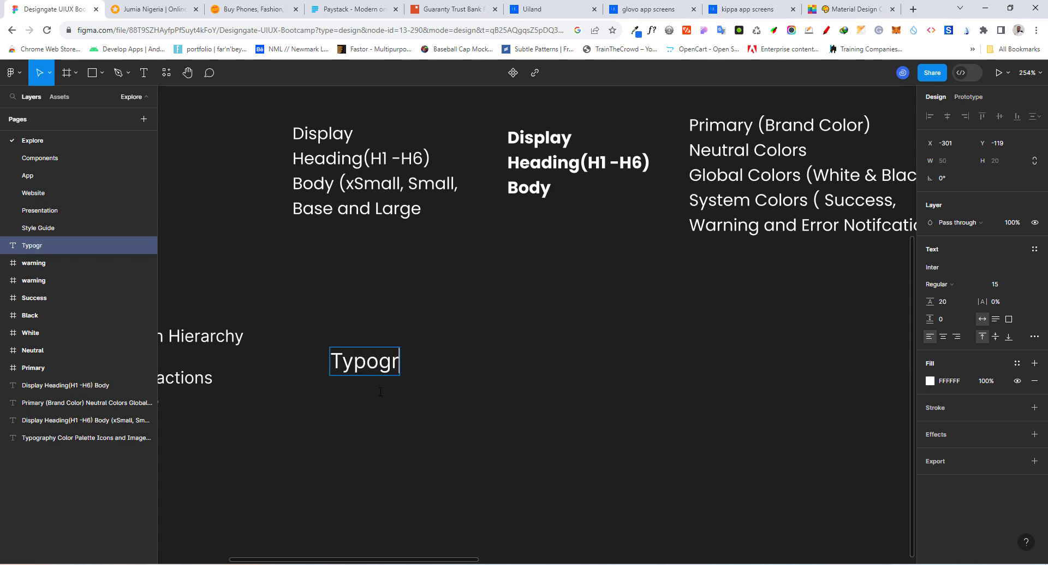
pyautogui.write('aphy')
pyautogui.click(401, 428)
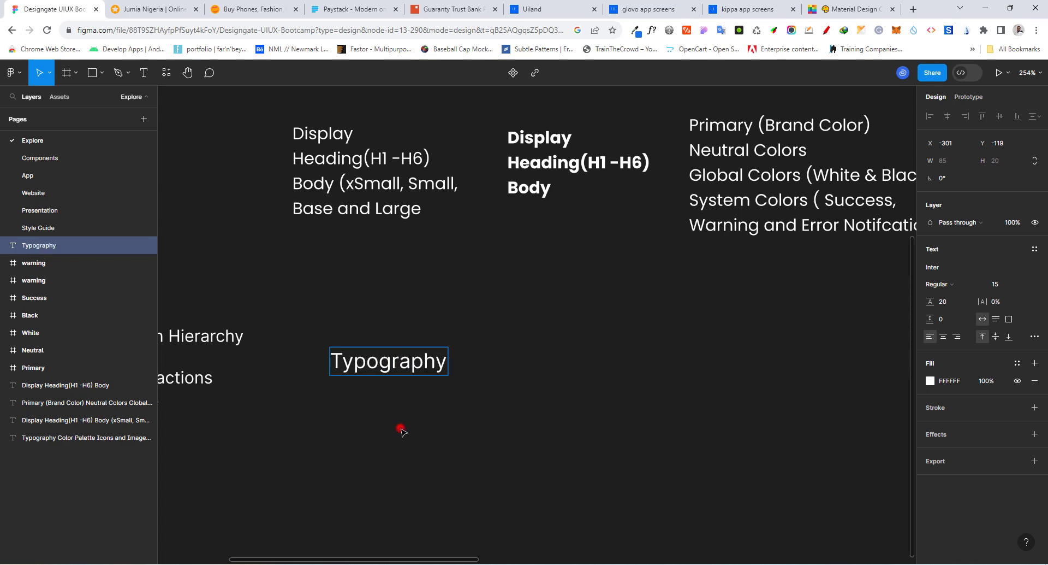
# Step: Move the Typography text down into the open canvas area, to about X -291, Y 140
pyautogui.click(408, 364)
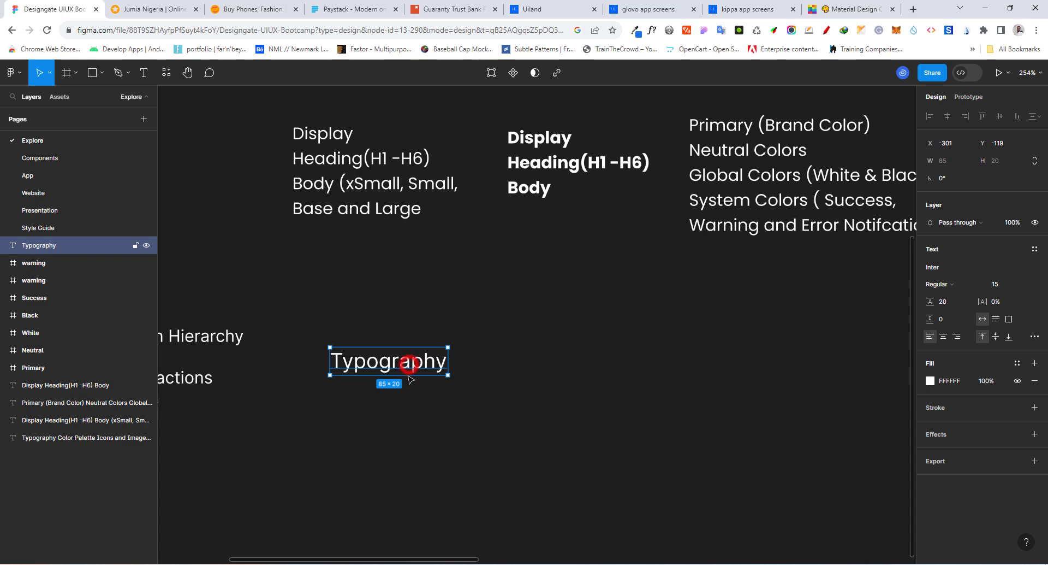
pyautogui.moveTo(409, 376); pyautogui.dragTo(409, 380)
pyautogui.scroll(2, 409, 457)
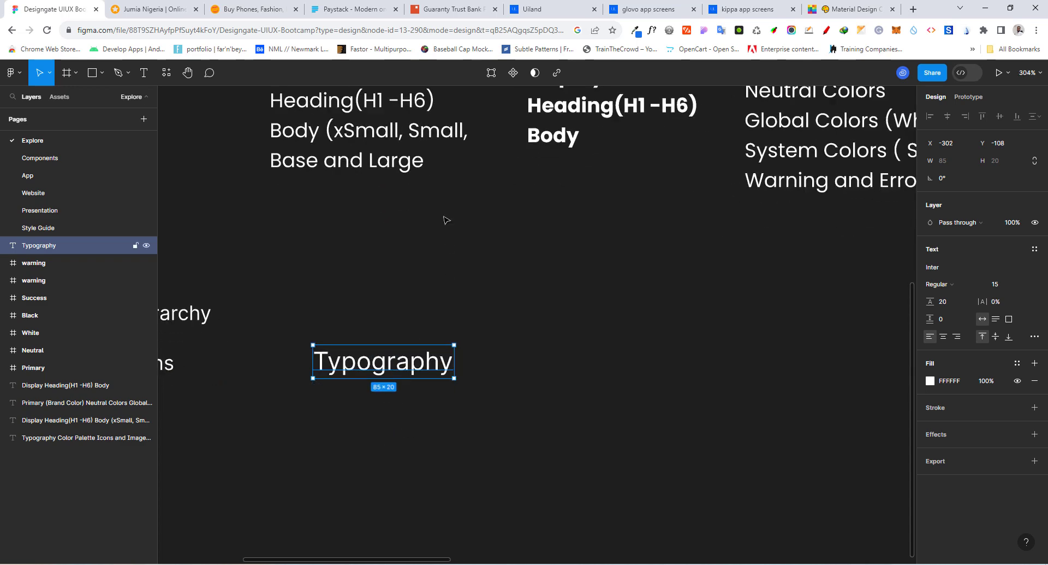
pyautogui.scroll(-3, 431, 384)
pyautogui.scroll(2, 444, 463)
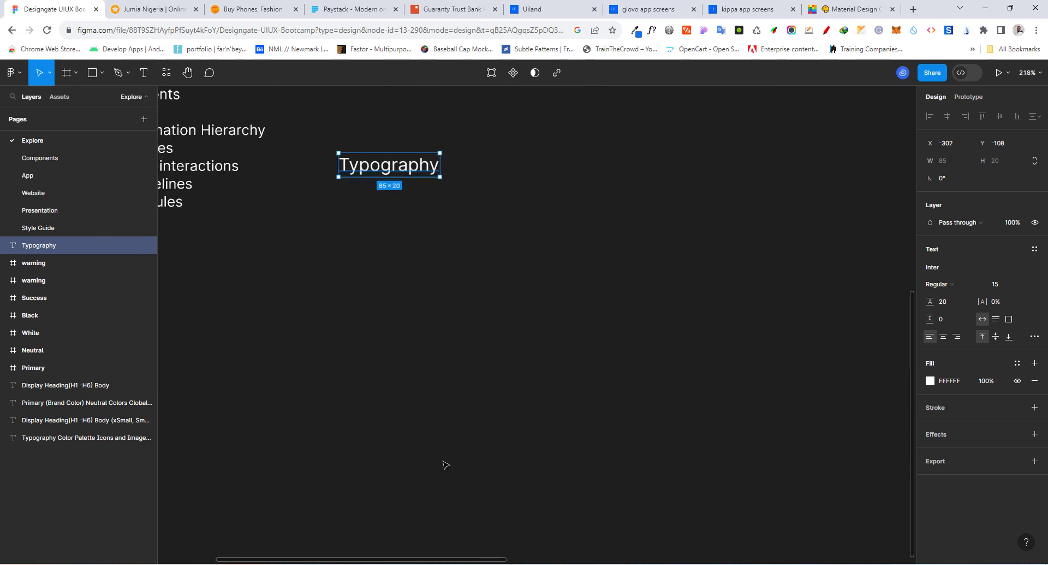
pyautogui.scroll(1, 446, 464)
pyautogui.moveTo(362, 149); pyautogui.dragTo(388, 458)
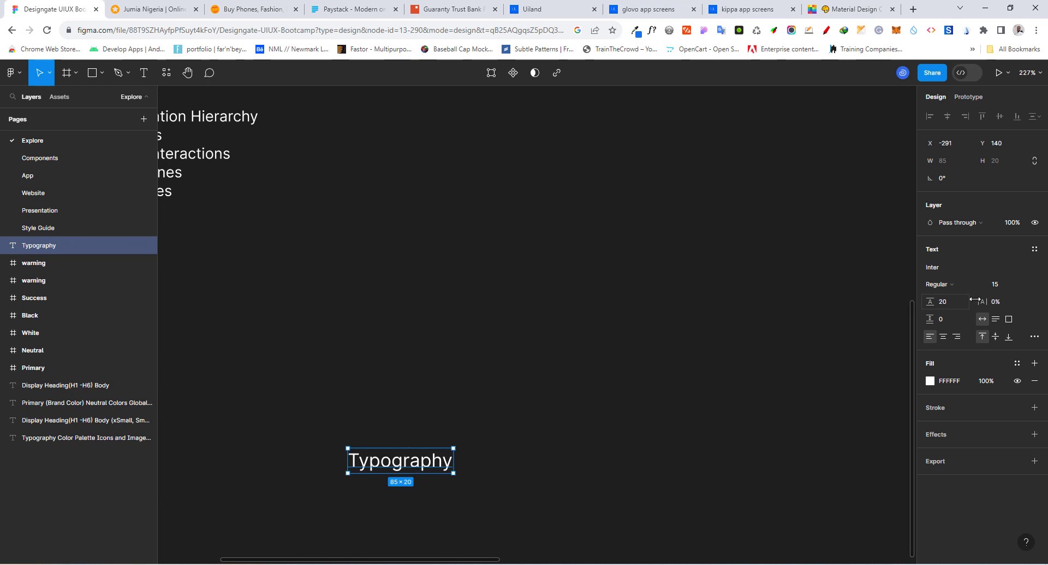
# Step: Set the Typography text's font size to 12
pyautogui.click(997, 284)
pyautogui.write('12')
pyautogui.press('Return')
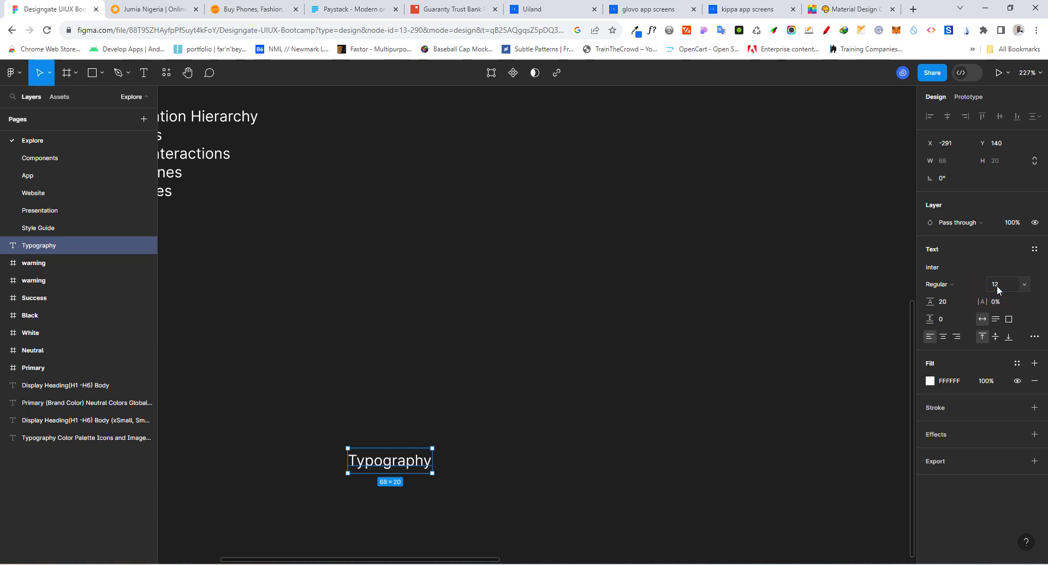
pyautogui.click(940, 287)
pyautogui.click(938, 284)
pyautogui.scroll(-3, 527, 376)
pyautogui.doubleClick(62, 244)
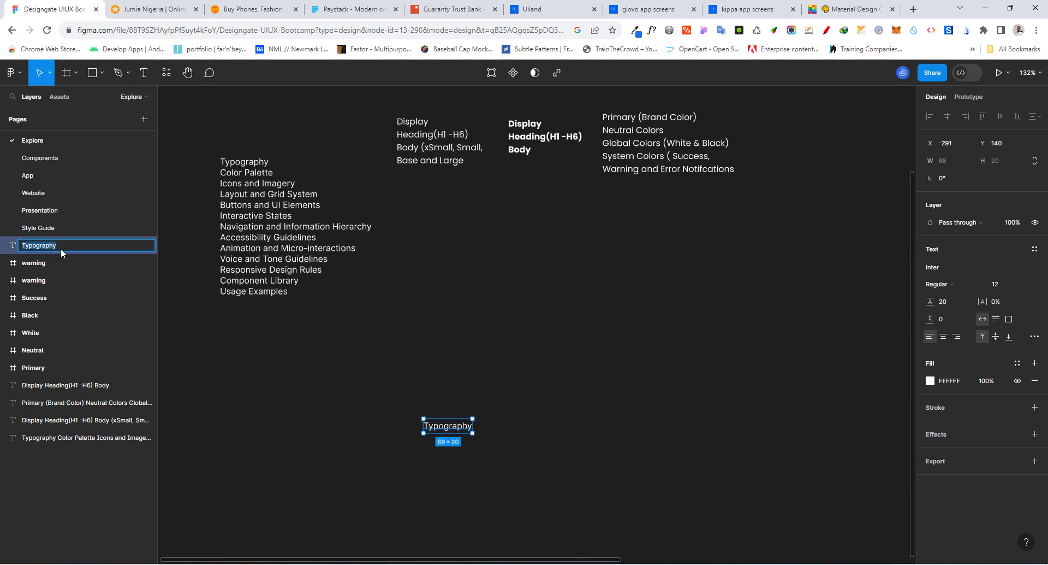
# Step: Duplicate the regular-weight Display, Heading and Body list, place the copy below it and replace its text with "Type/Style/Scale"
pyautogui.click(438, 142)
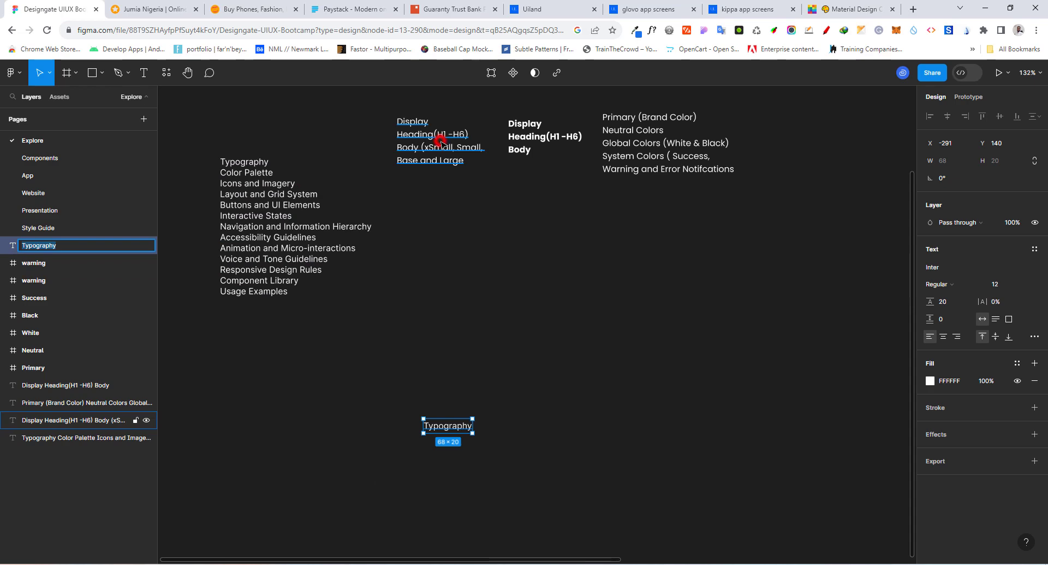
pyautogui.hotkey('ctrl', 'd')
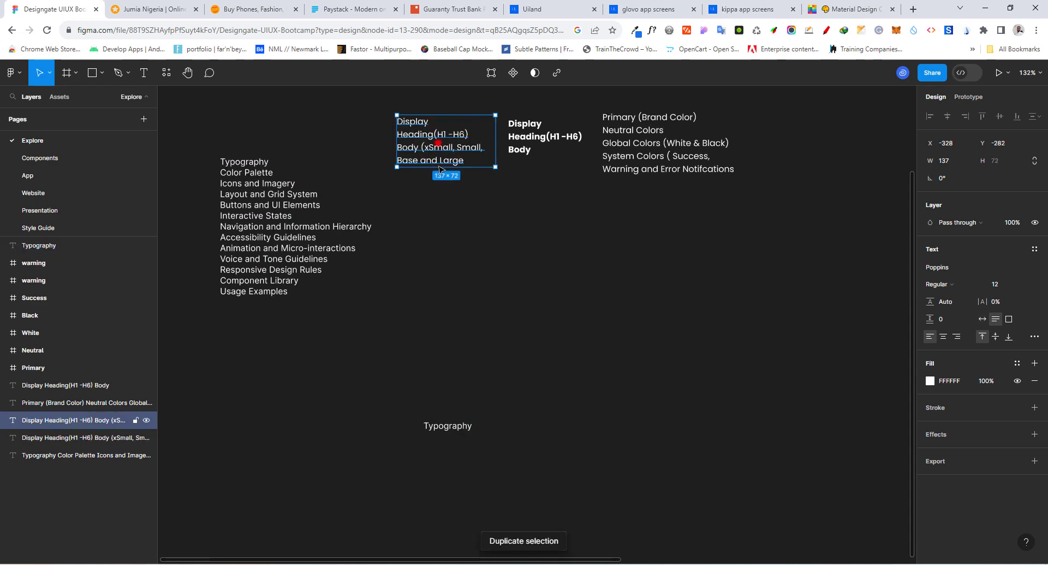
pyautogui.moveTo(440, 143); pyautogui.dragTo(442, 220)
pyautogui.doubleClick(441, 223)
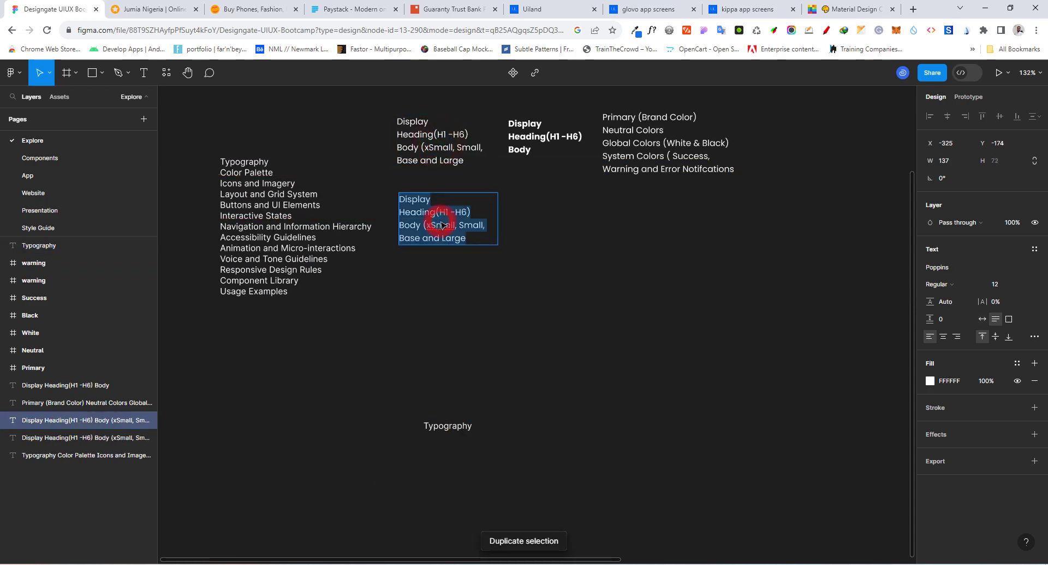
pyautogui.press('BackSpace')
pyautogui.write('Type/')
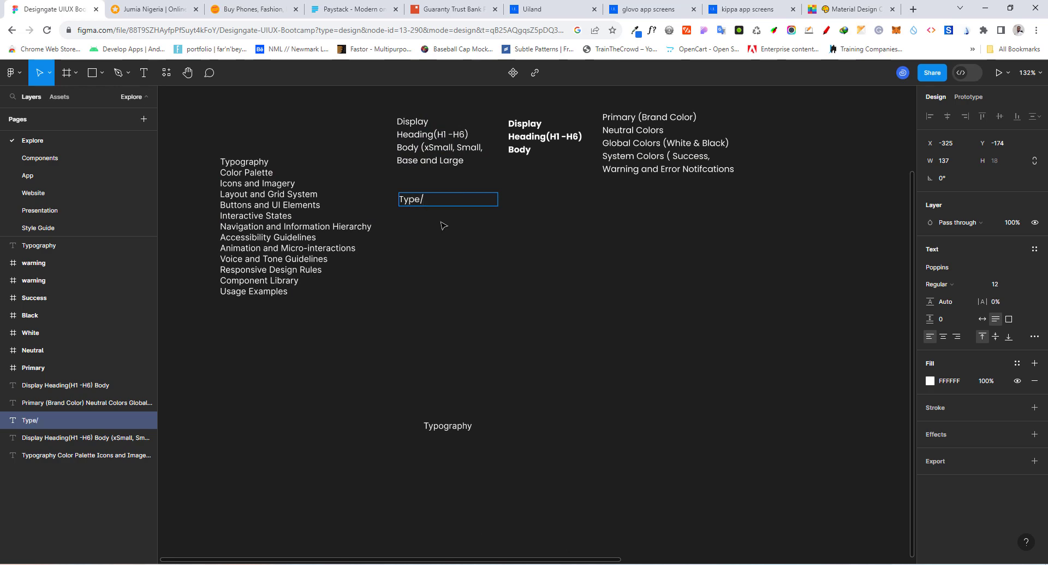
pyautogui.write('Style/Scale')
pyautogui.click(423, 300)
# Step: Move the Typography text up to about Y 66 and rename its layer Body/Regular/xSmall
pyautogui.scroll(1, 451, 229)
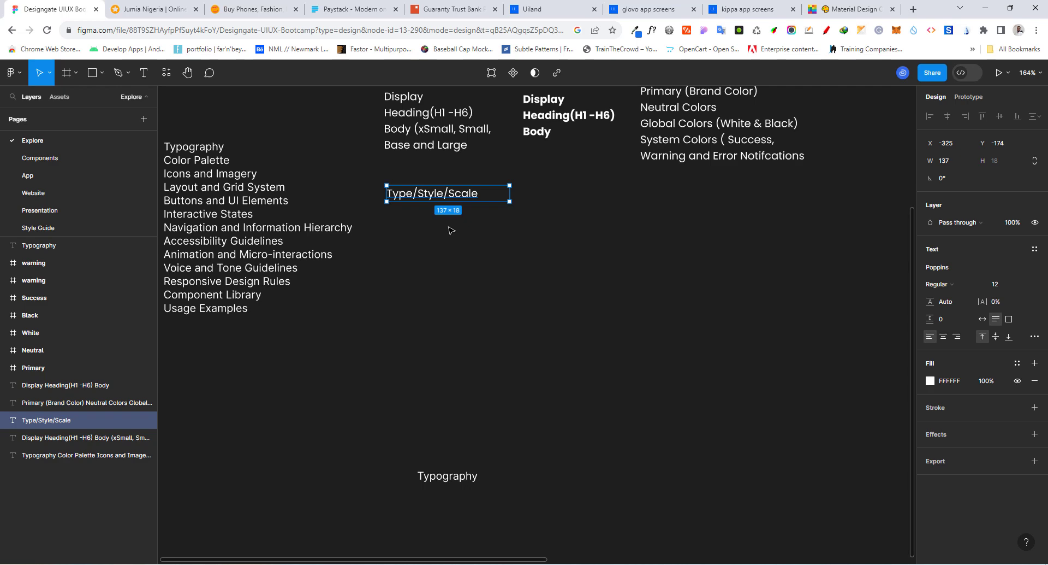
pyautogui.scroll(1, 451, 230)
pyautogui.click(453, 497)
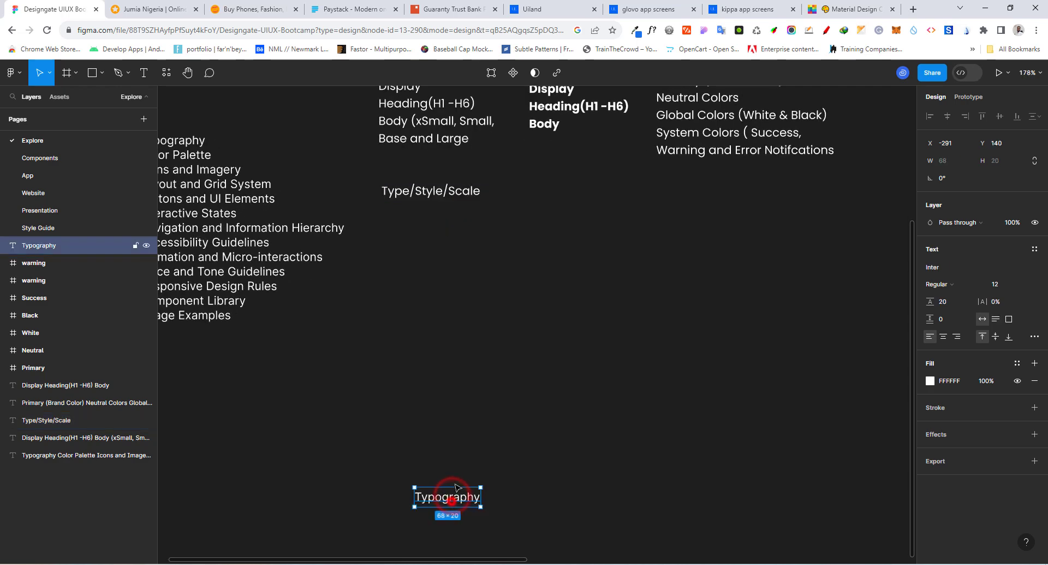
pyautogui.moveTo(452, 502); pyautogui.dragTo(452, 430)
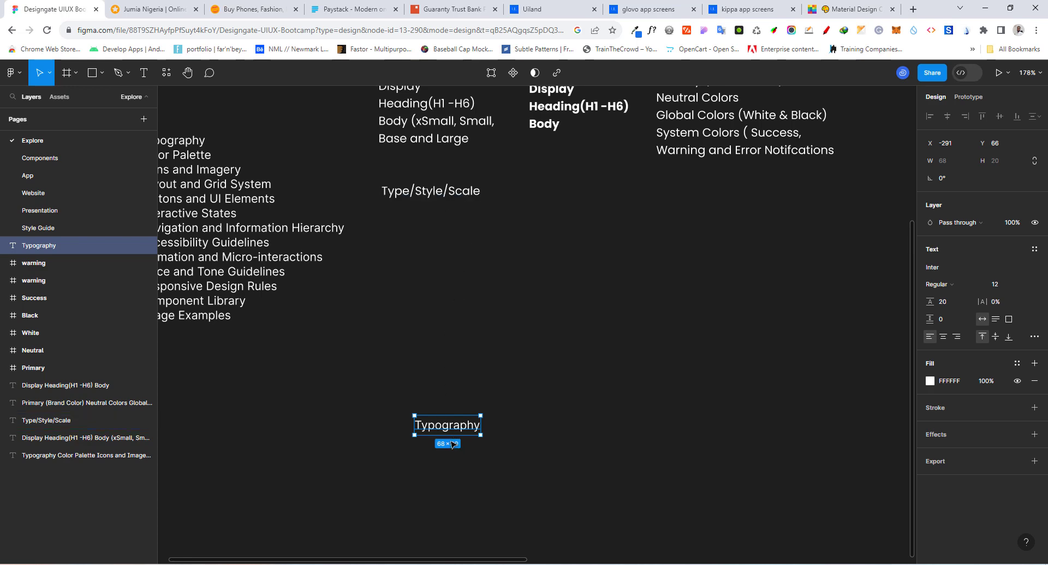
pyautogui.doubleClick(45, 246)
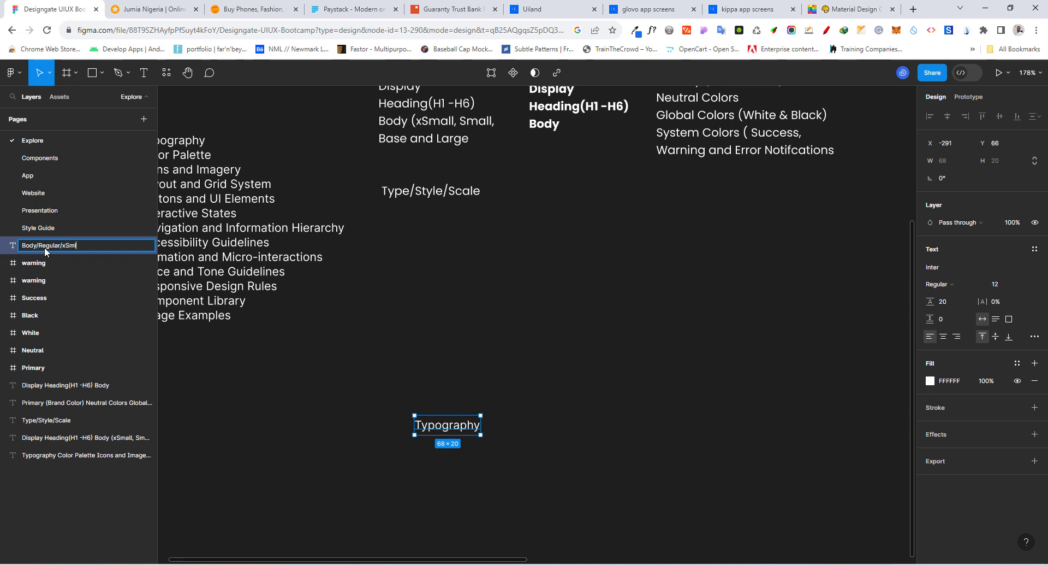
pyautogui.write('all')
pyautogui.press('Return')
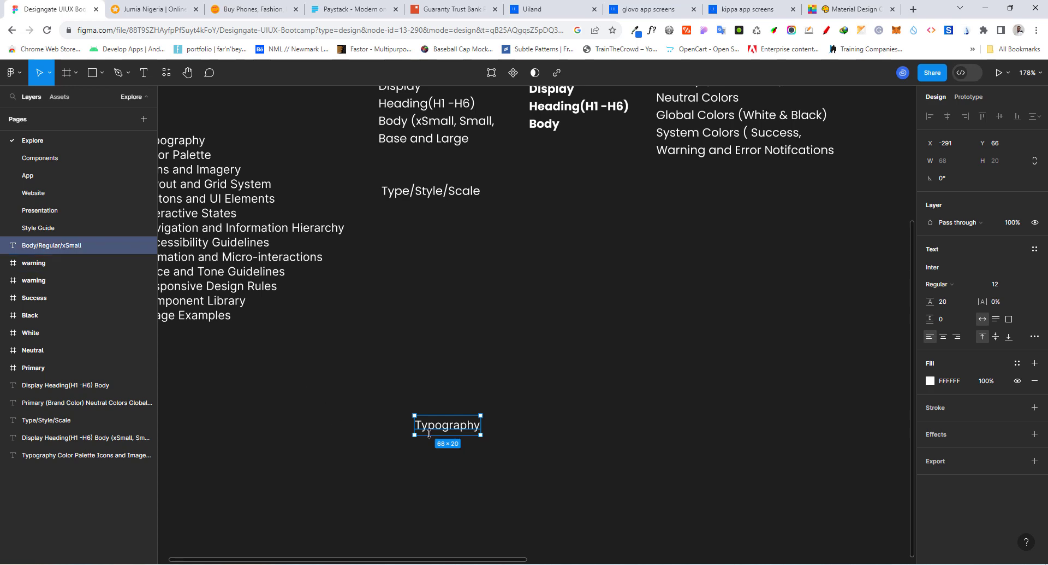
# Step: Duplicate the xSmall Typography text, stack the two samples vertically and set the upper one's font size to 14
pyautogui.scroll(-1, 415, 306)
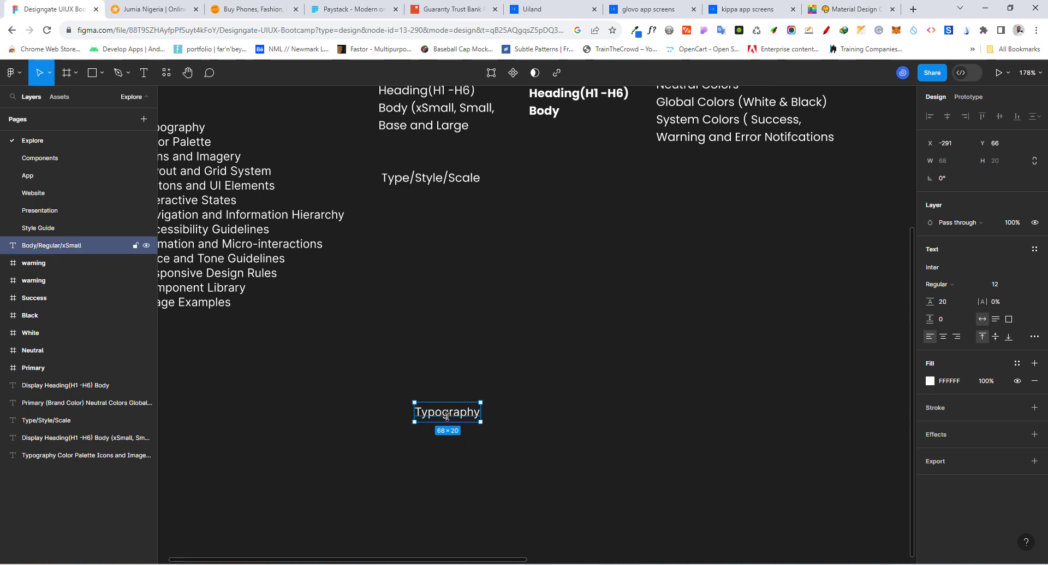
pyautogui.moveTo(448, 417); pyautogui.dragTo(439, 447)
pyautogui.hotkey('ctrl', 'd')
pyautogui.click(997, 285)
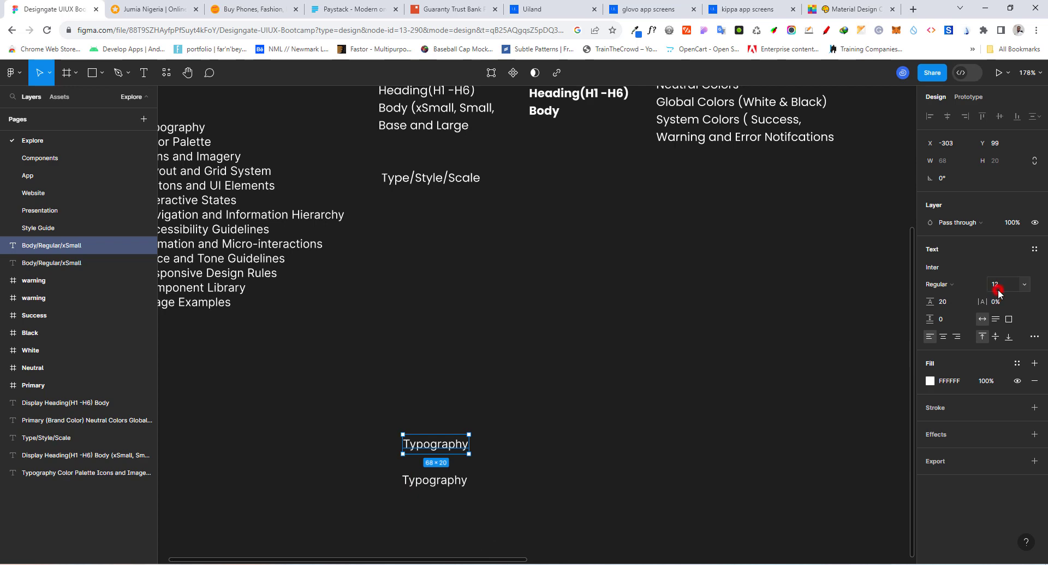
pyautogui.write('14')
pyautogui.press('Return')
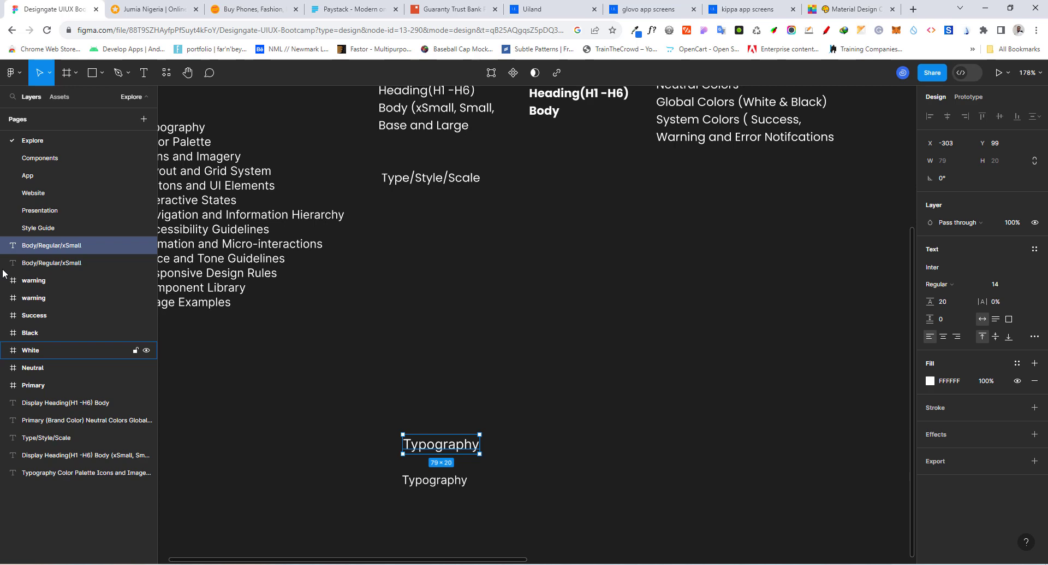
# Step: Rename the size 14 sample's layer Body/Regular/Small
pyautogui.doubleClick(57, 247)
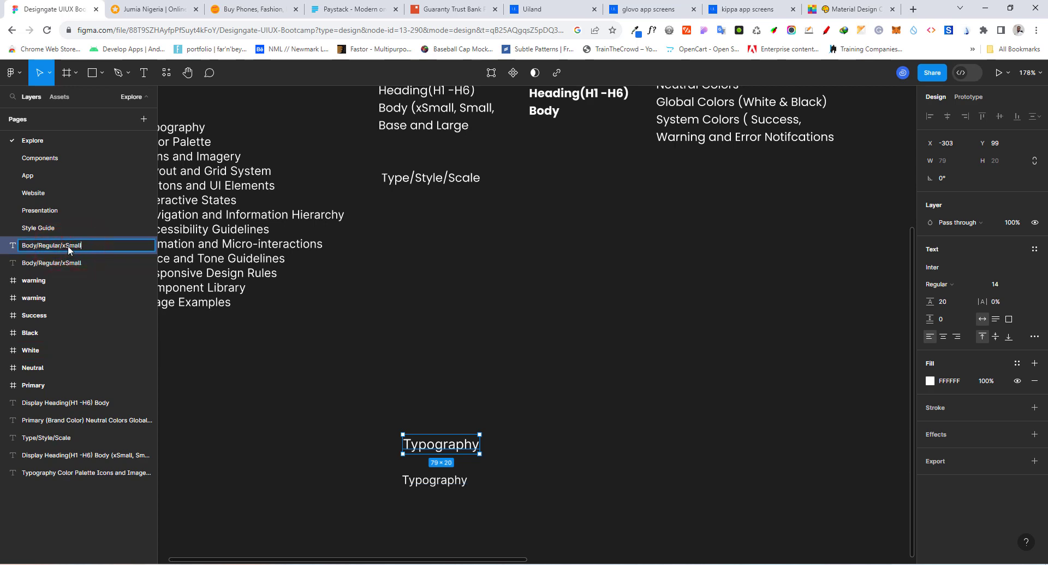
pyautogui.click(67, 251)
pyautogui.press('BackSpace')
pyautogui.press('Return')
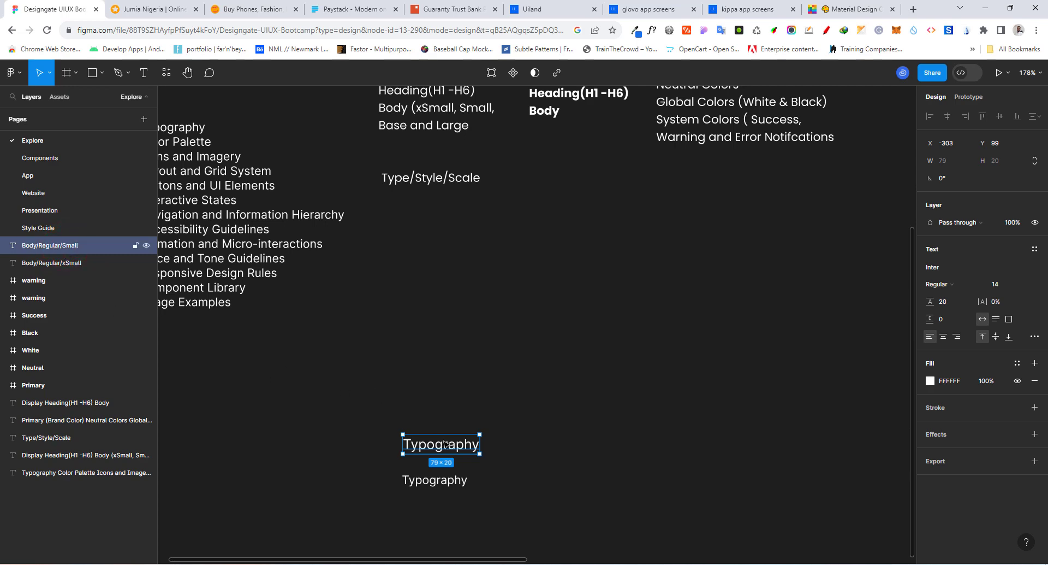
# Step: Duplicate the Small sample above itself and give the copy font size 16 and line height 24
pyautogui.hotkey('ctrl', 'd')
pyautogui.moveTo(445, 442); pyautogui.dragTo(445, 419)
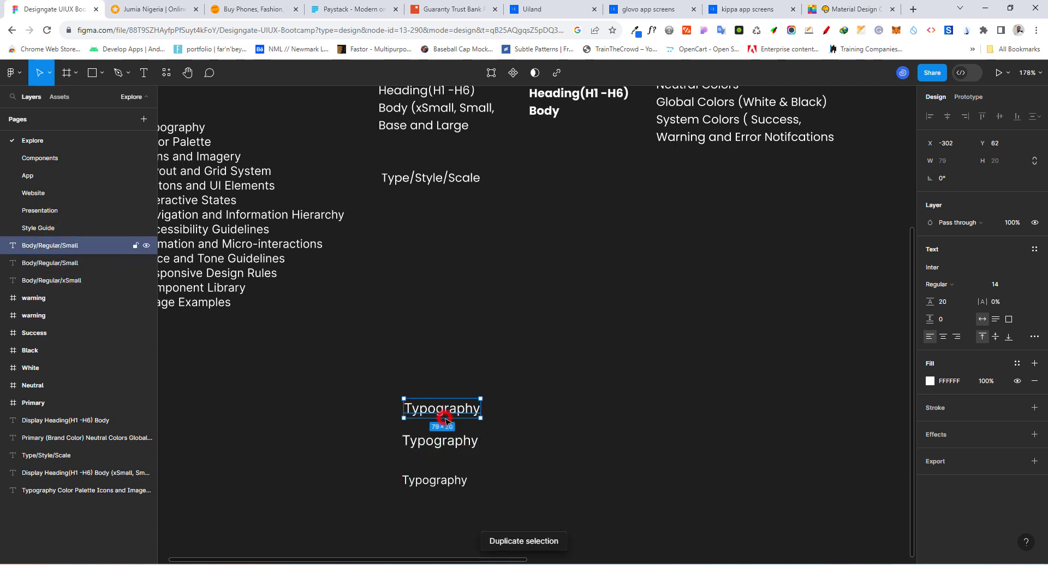
pyautogui.click(995, 285)
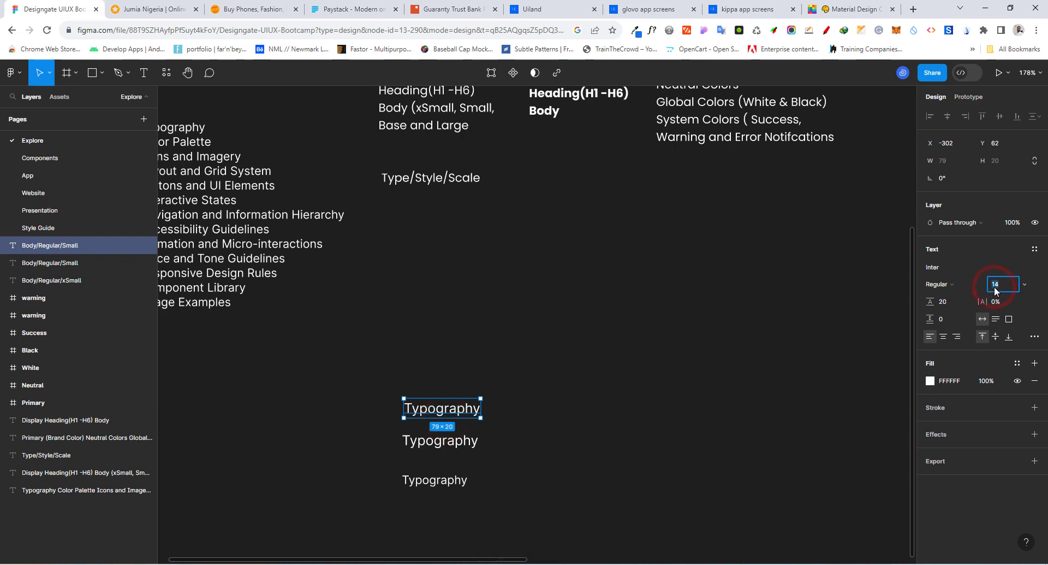
pyautogui.press('Return')
pyautogui.click(947, 304)
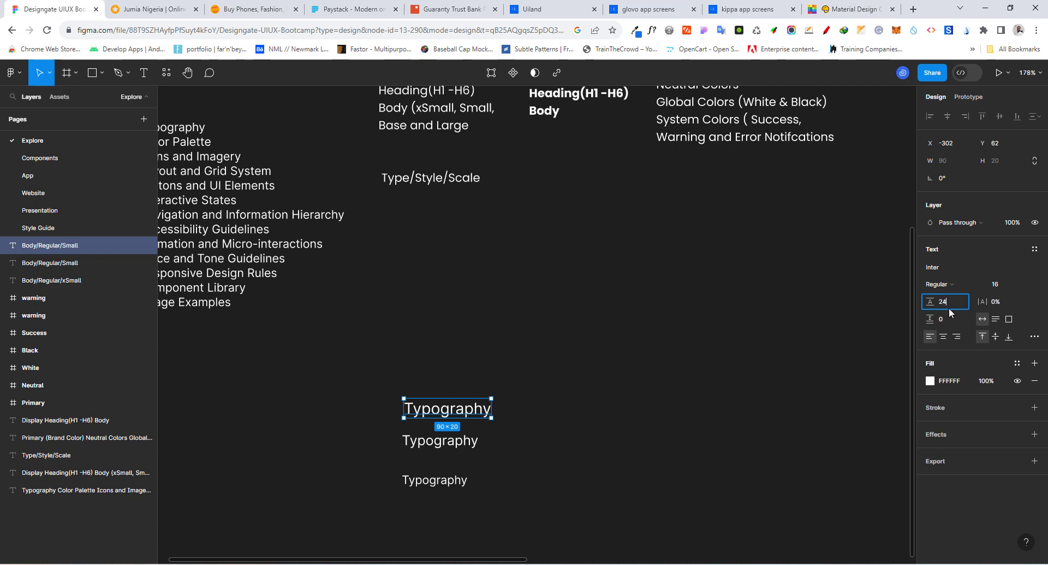
pyautogui.press('Return')
# Step: Left-align and evenly space the size 16 sample above the other two, and rename its layer Body/Regular/Base
pyautogui.moveTo(444, 417); pyautogui.dragTo(442, 402)
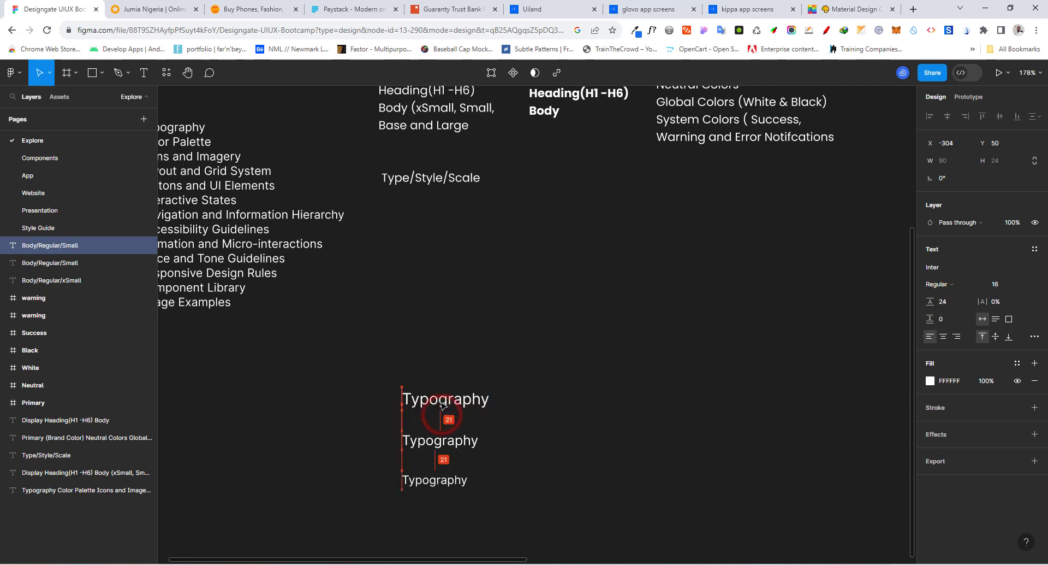
pyautogui.doubleClick(79, 247)
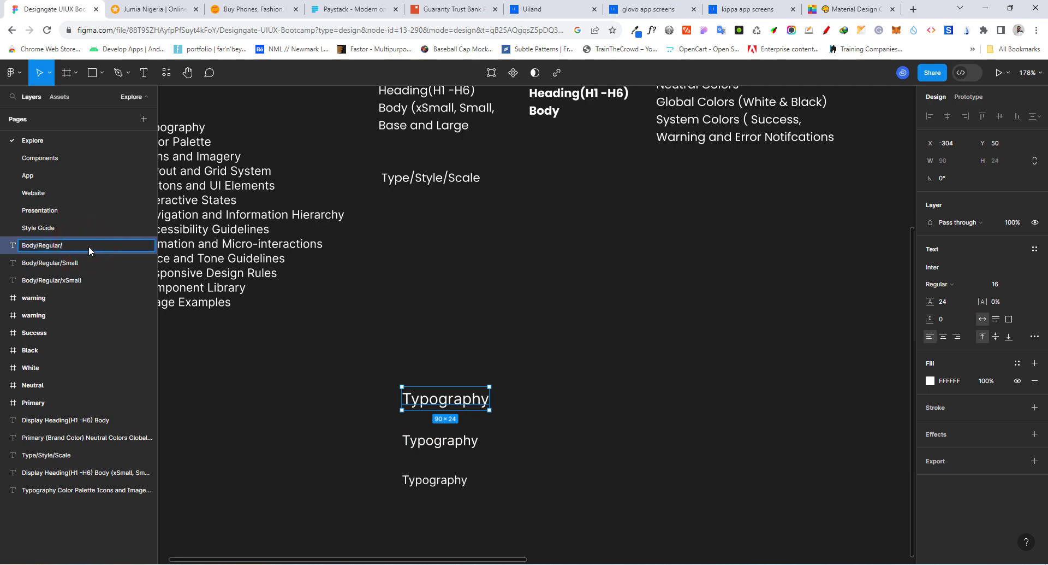
pyautogui.press('Return')
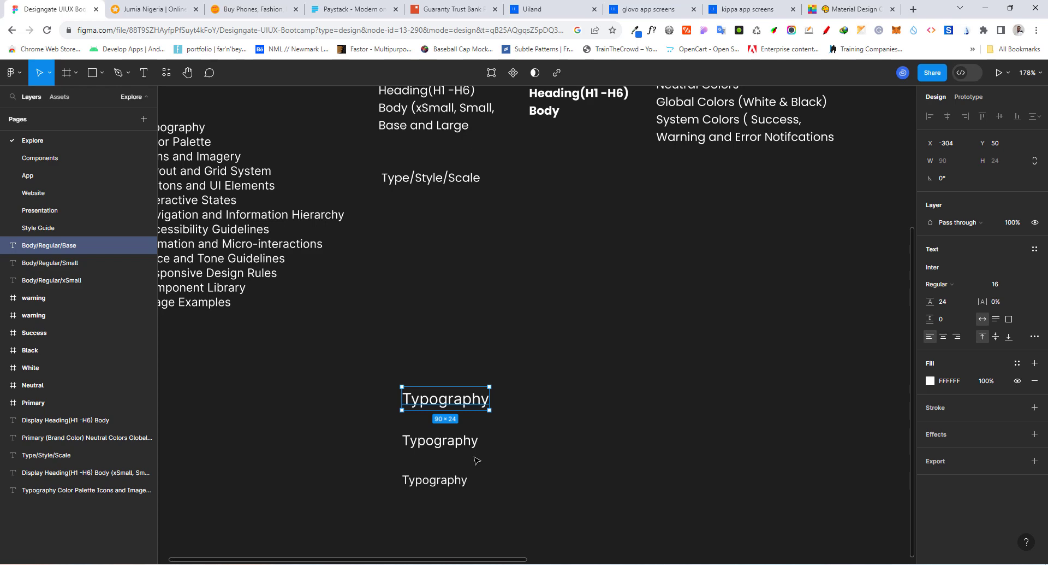
# Step: Duplicate the Base sample, place the copy above it and set the copy's font size to 18
pyautogui.hotkey('ctrl', 'd')
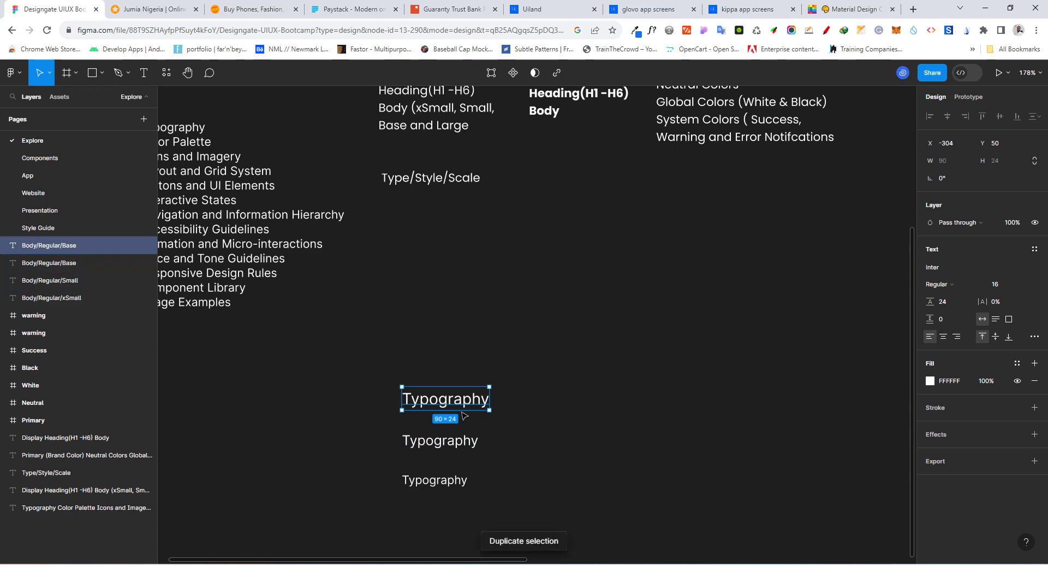
pyautogui.moveTo(451, 403); pyautogui.dragTo(453, 360)
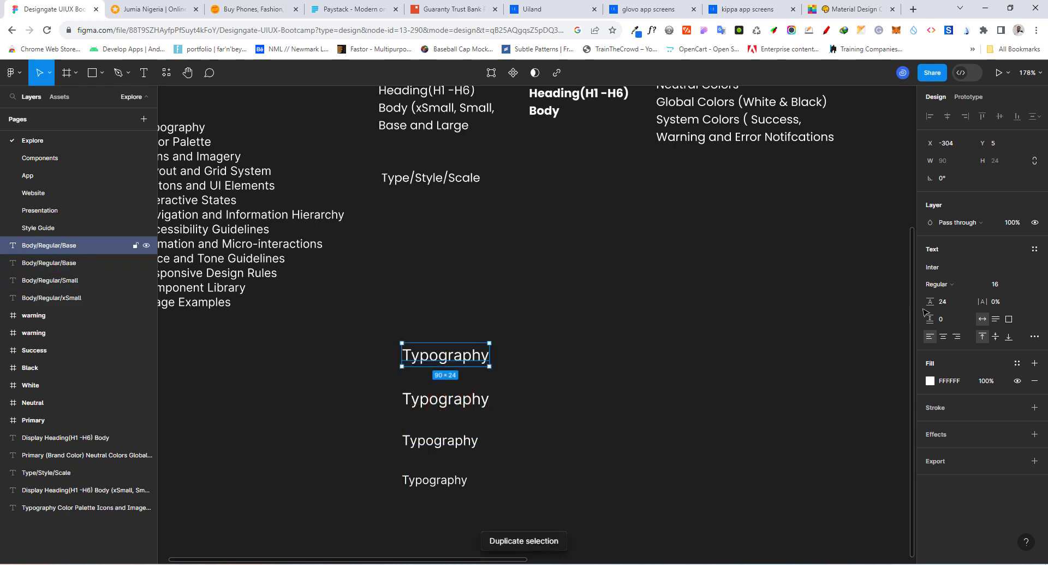
pyautogui.click(997, 284)
pyautogui.write('1')
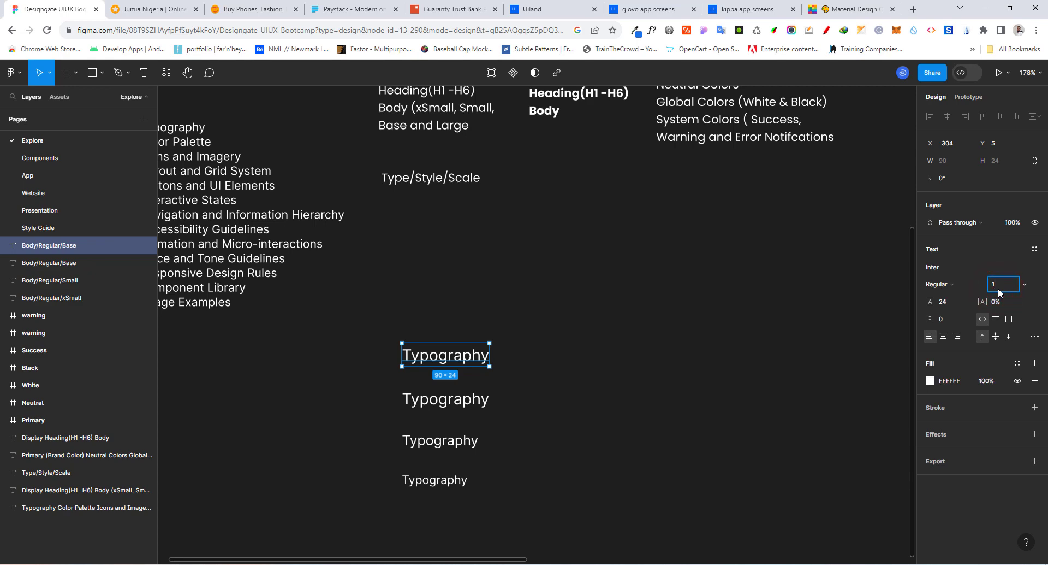
pyautogui.write('8')
pyautogui.press('Return')
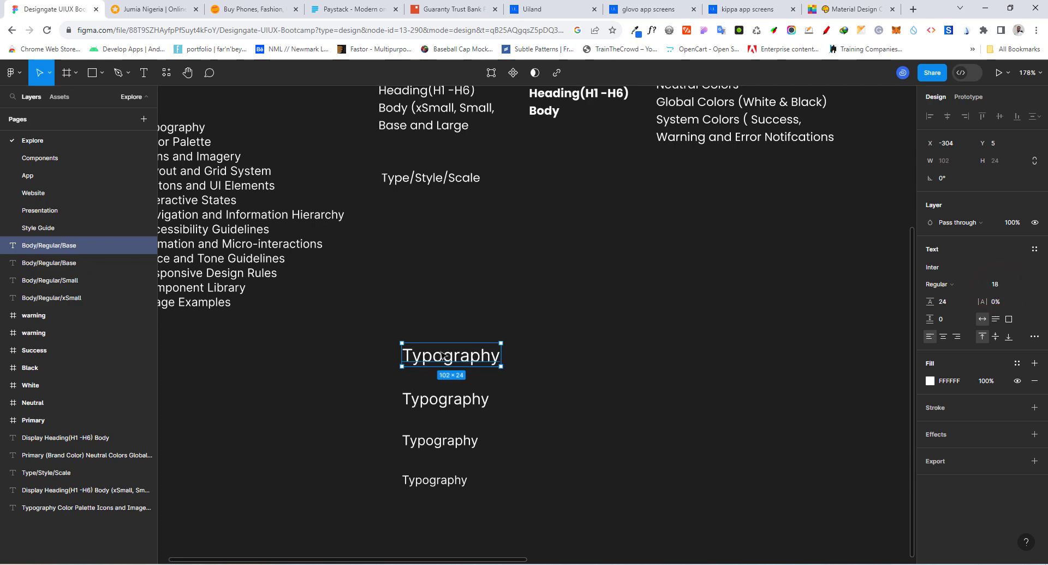
# Step: Rename the size 18 sample's layer Body/Regular/Large
pyautogui.doubleClick(62, 247)
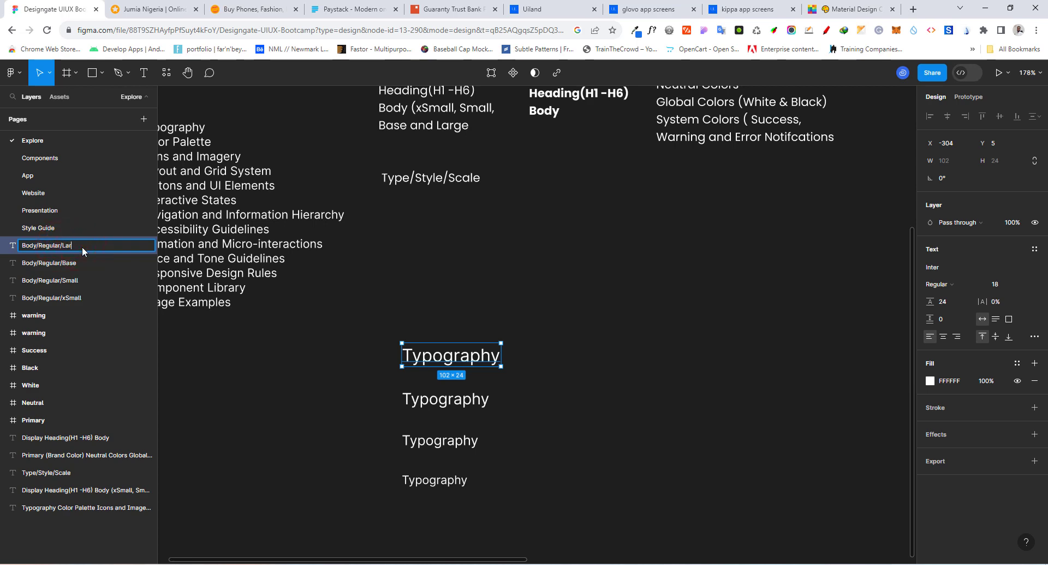
pyautogui.press('Return')
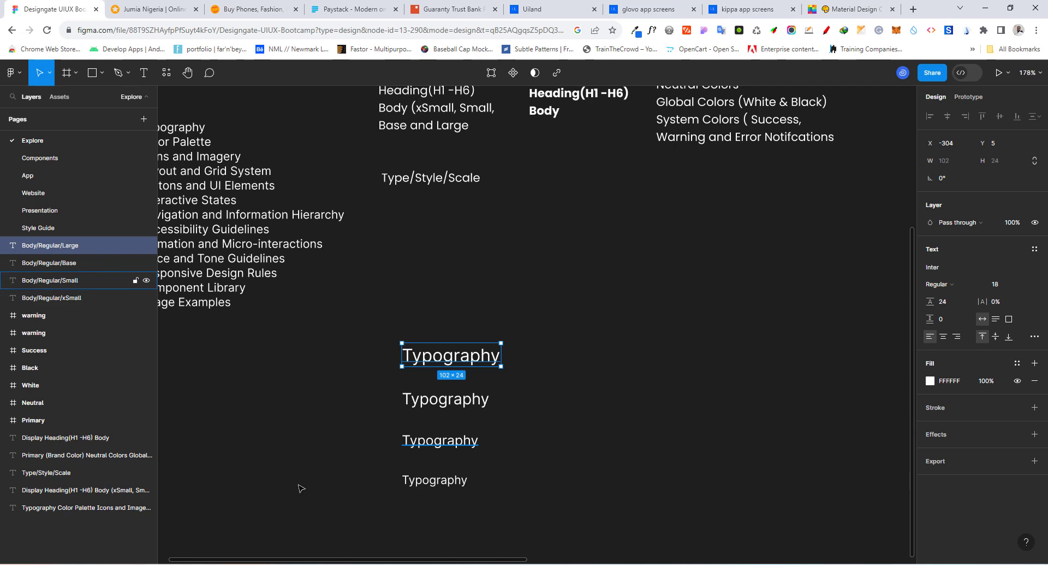
# Step: Shift the four body samples left together and move the Large sample slightly closer to the Base sample
pyautogui.click(353, 323)
pyautogui.moveTo(522, 485); pyautogui.dragTo(526, 491)
pyautogui.moveTo(435, 404); pyautogui.dragTo(343, 394)
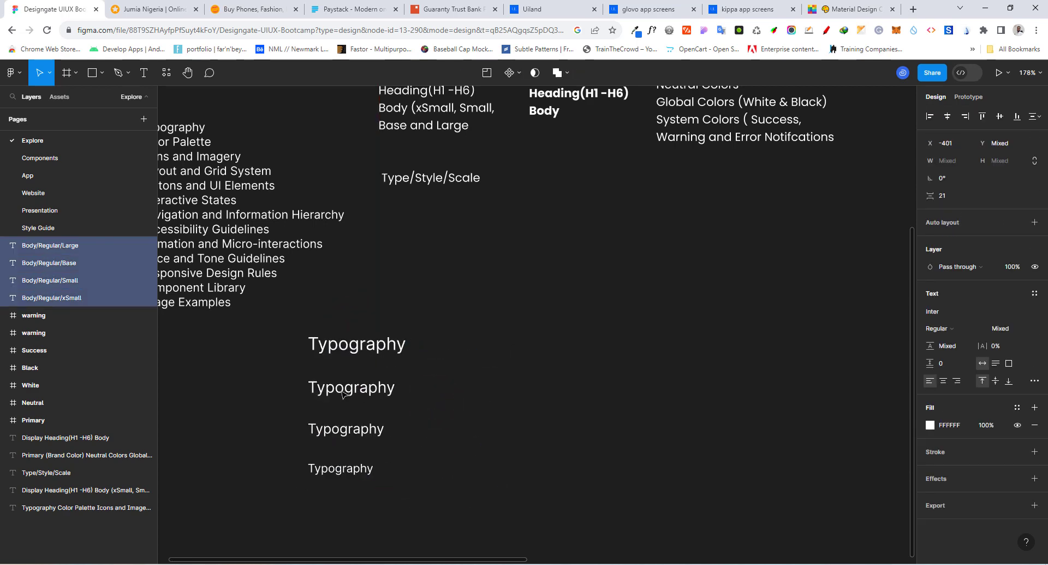
pyautogui.click(456, 404)
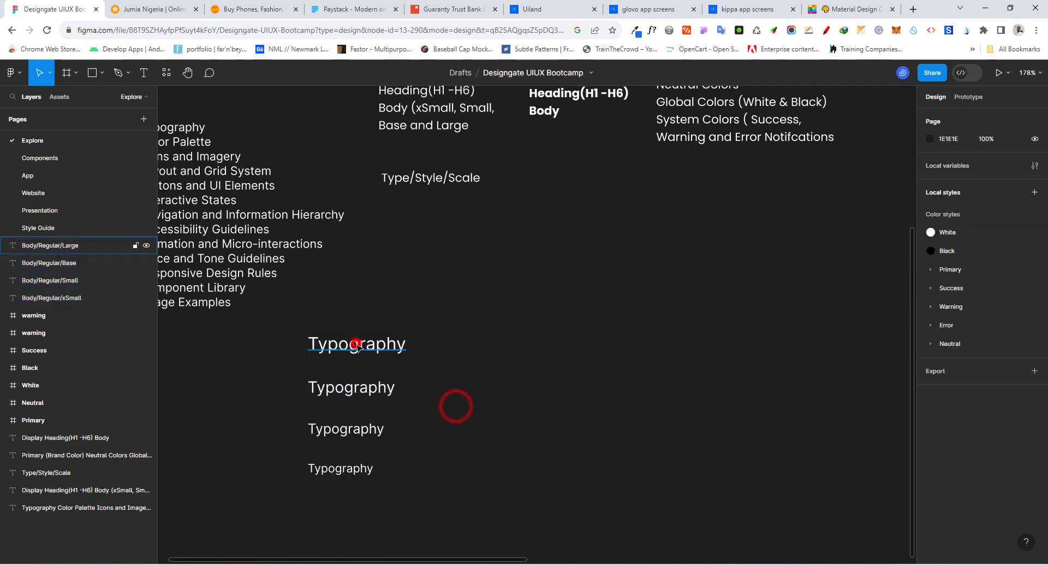
pyautogui.click(355, 345)
pyautogui.moveTo(355, 347); pyautogui.dragTo(344, 283)
pyautogui.scroll(-2, 349, 317)
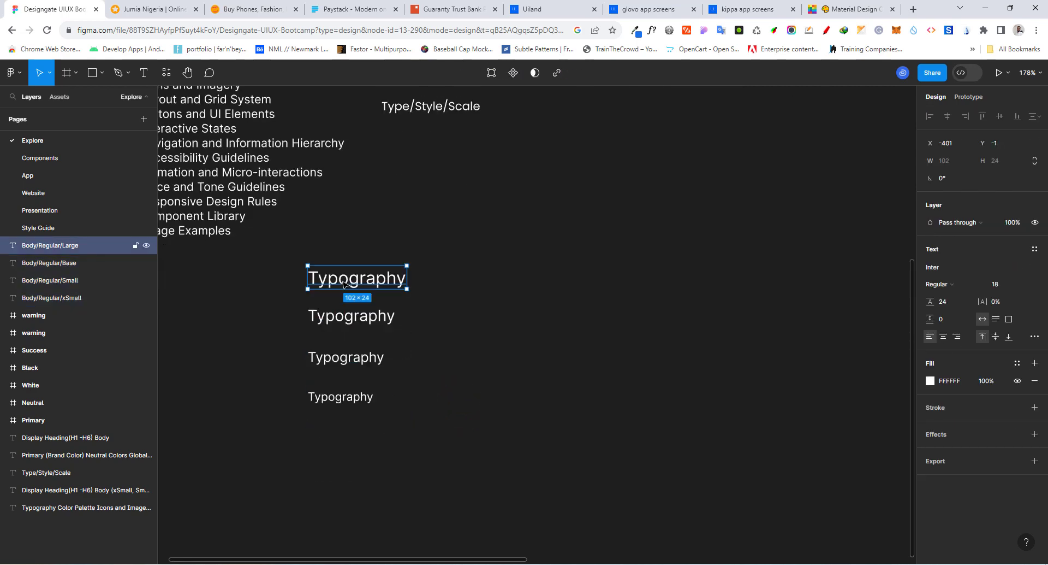
# Step: Duplicate the Large sample, place the copy beside the xSmall sample to start a heading column, and rename its layer H5/Regular
pyautogui.hotkey('ctrl', 'd')
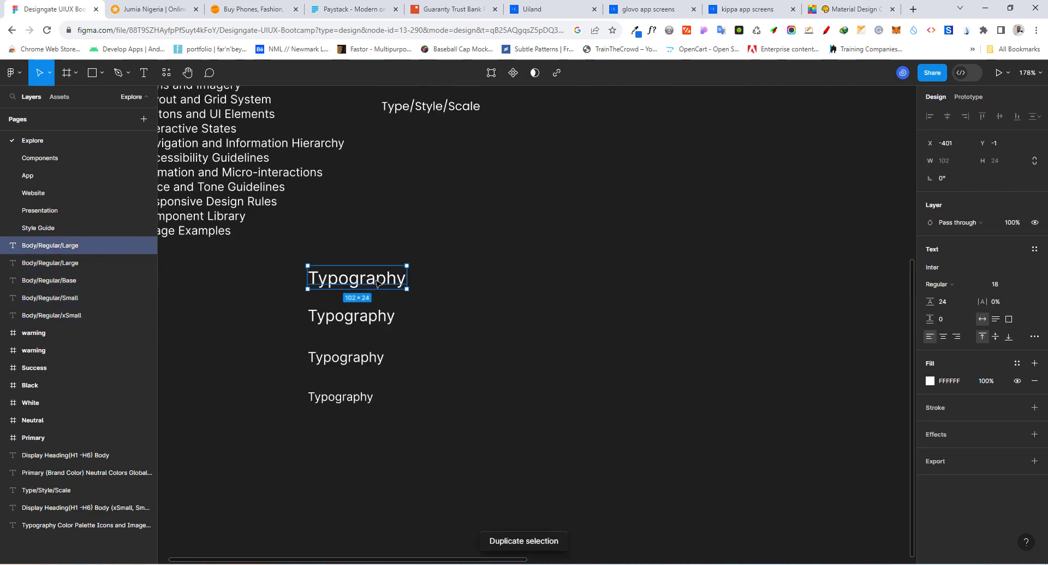
pyautogui.moveTo(375, 282); pyautogui.dragTo(515, 417)
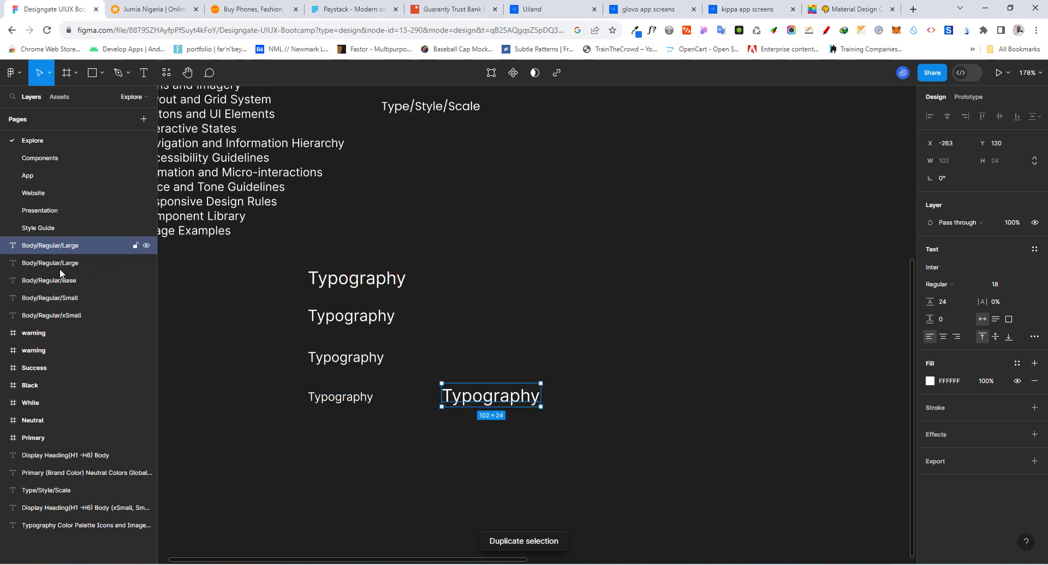
pyautogui.click(57, 247)
pyautogui.doubleClick(57, 246)
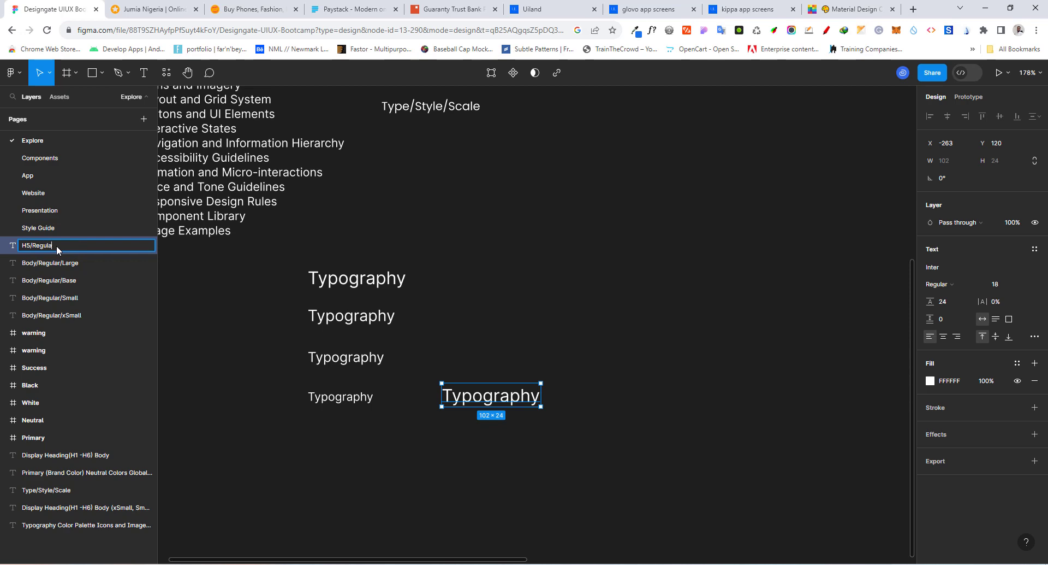
pyautogui.press('Return')
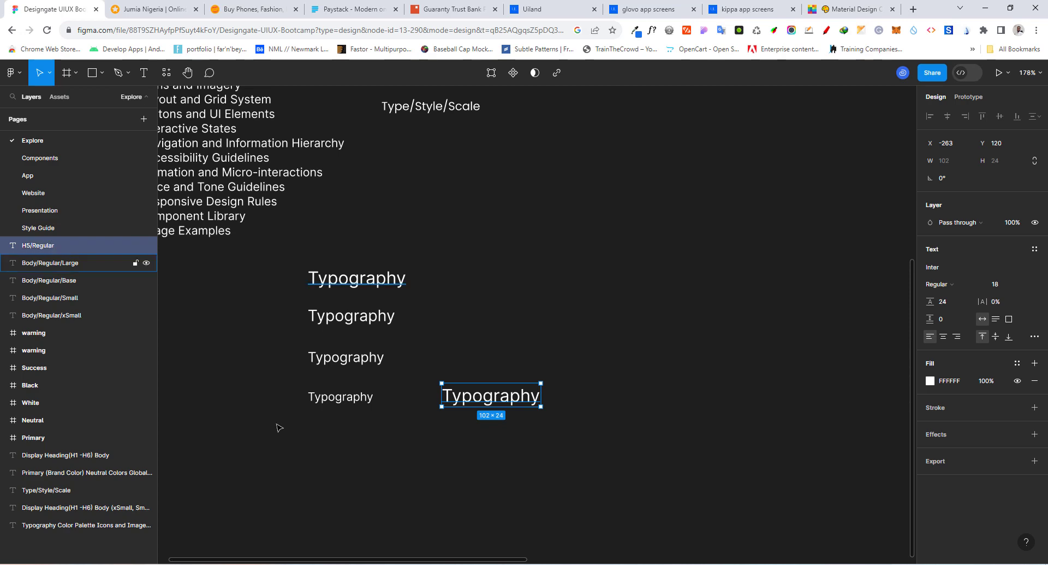
pyautogui.moveTo(489, 396); pyautogui.dragTo(528, 400)
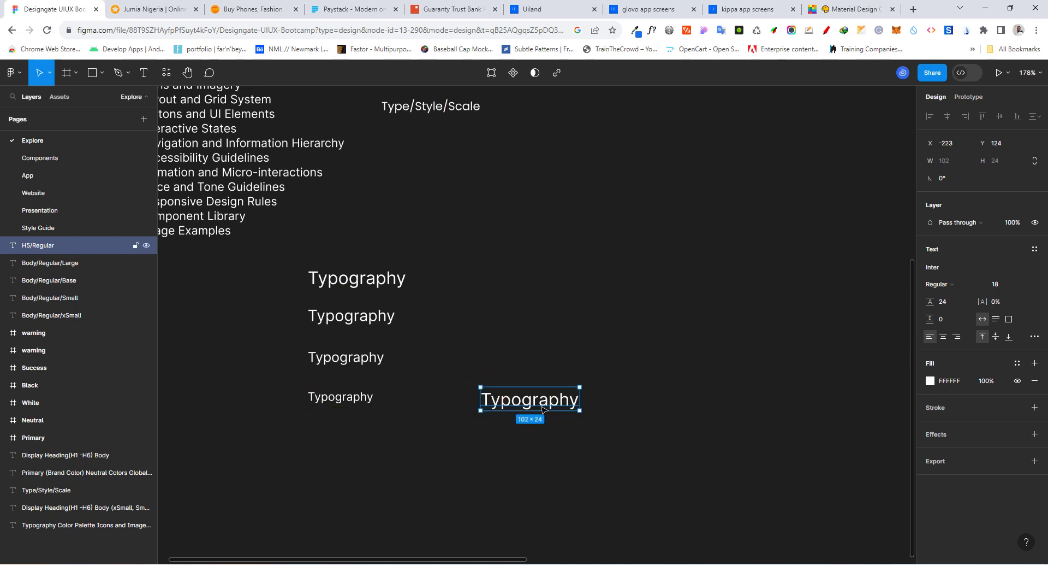
# Step: Duplicate the heading sample directly above itself and give the copy font size 20 and line height 28
pyautogui.hotkey('ctrl', 'd')
pyautogui.moveTo(679, 521); pyautogui.dragTo(505, 363)
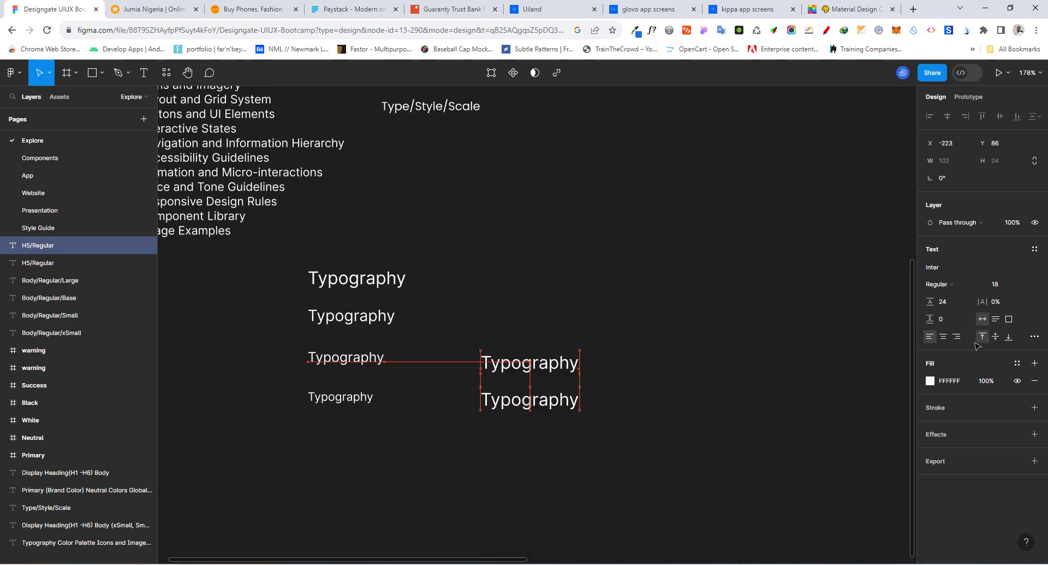
pyautogui.click(997, 284)
pyautogui.write('20')
pyautogui.press('Return')
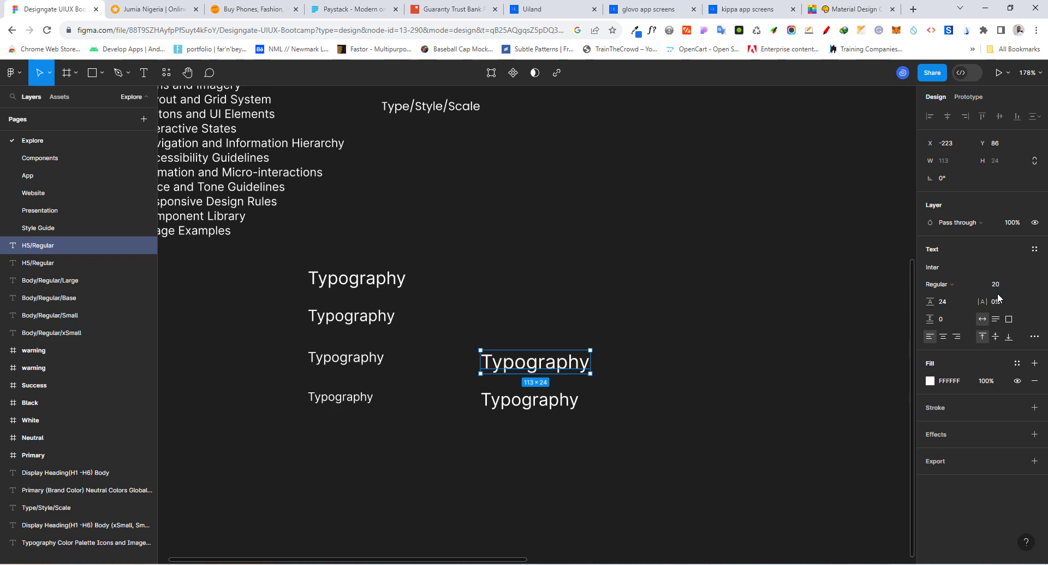
pyautogui.click(948, 303)
pyautogui.press('Return')
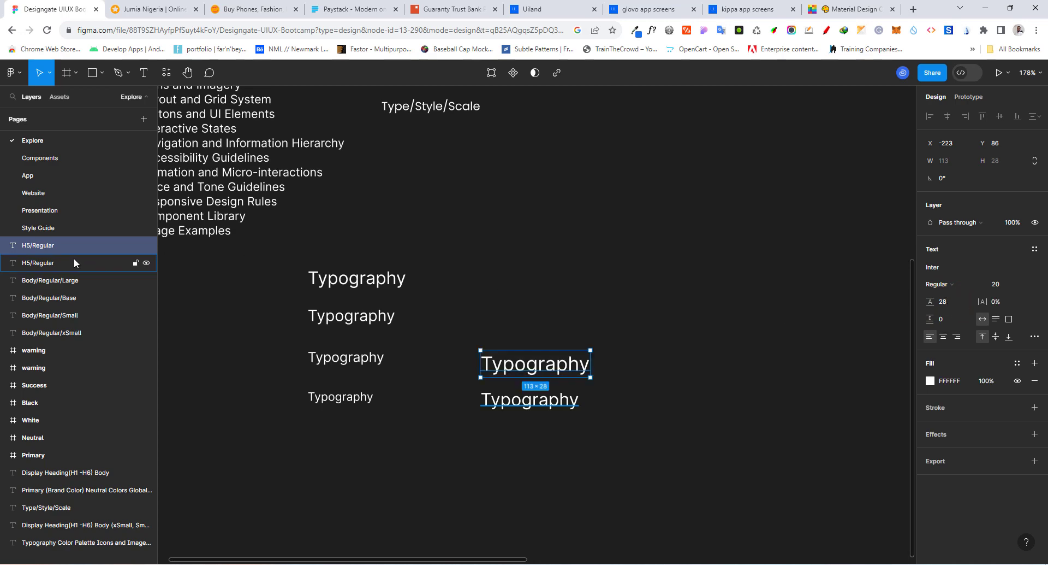
# Step: Try the name H6/Regular on the size 20 sample's layer and change it back to H5/Regular
pyautogui.doubleClick(31, 245)
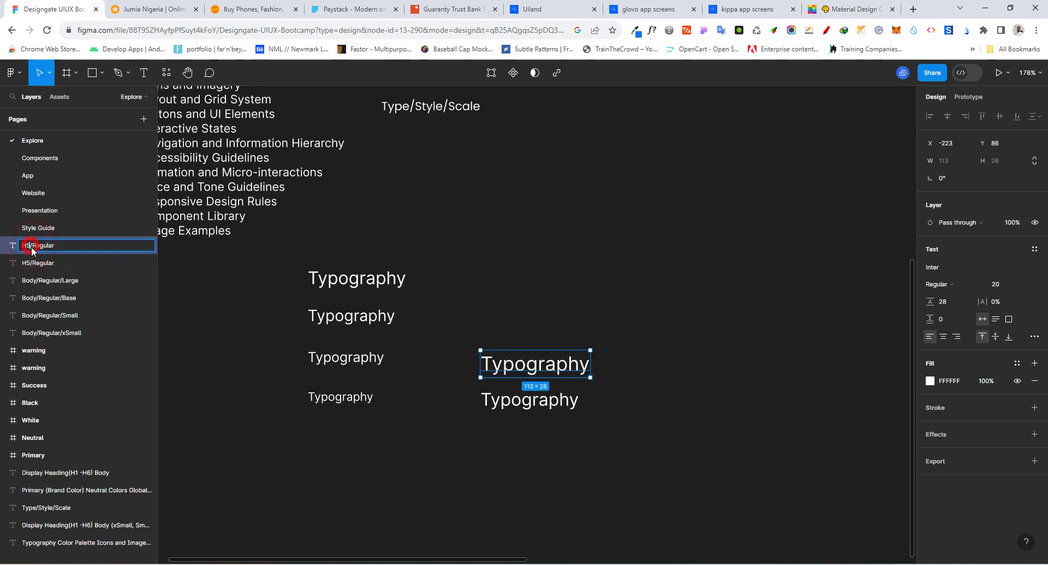
pyautogui.press('Return')
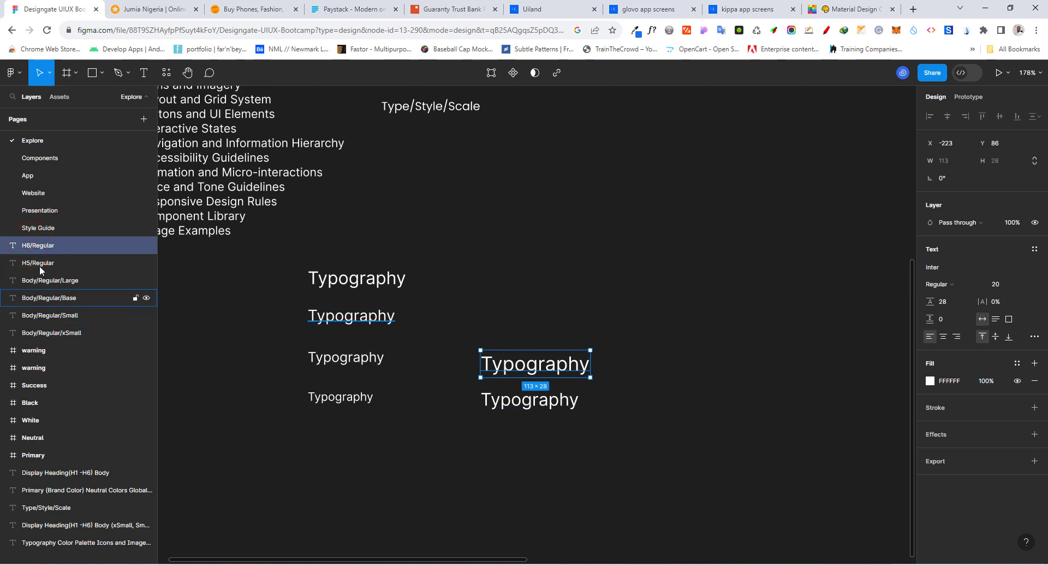
pyautogui.doubleClick(28, 245)
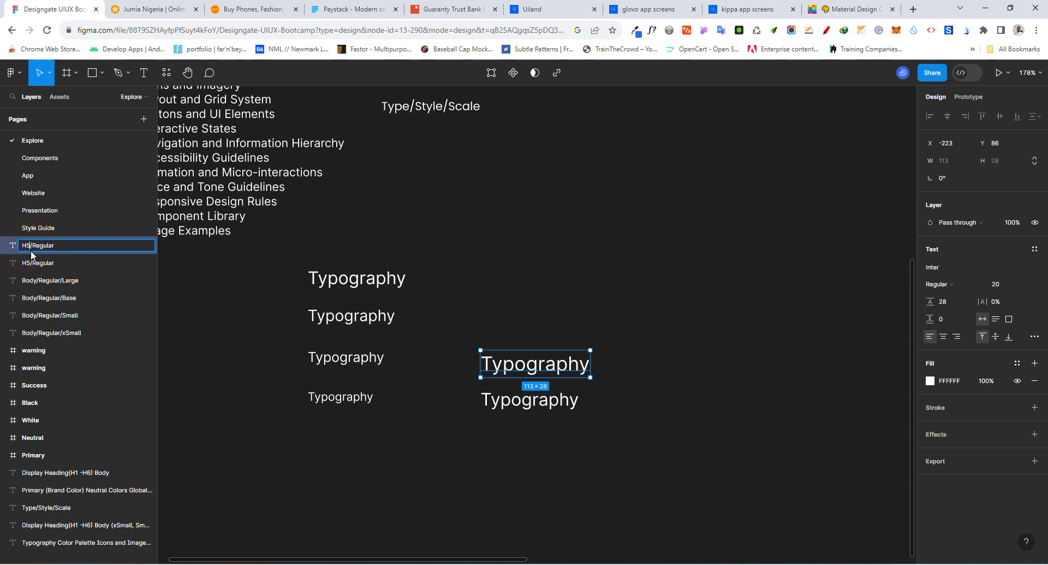
# Step: Rename the layer of the size 18 heading sample H6/Regular
pyautogui.click(29, 263)
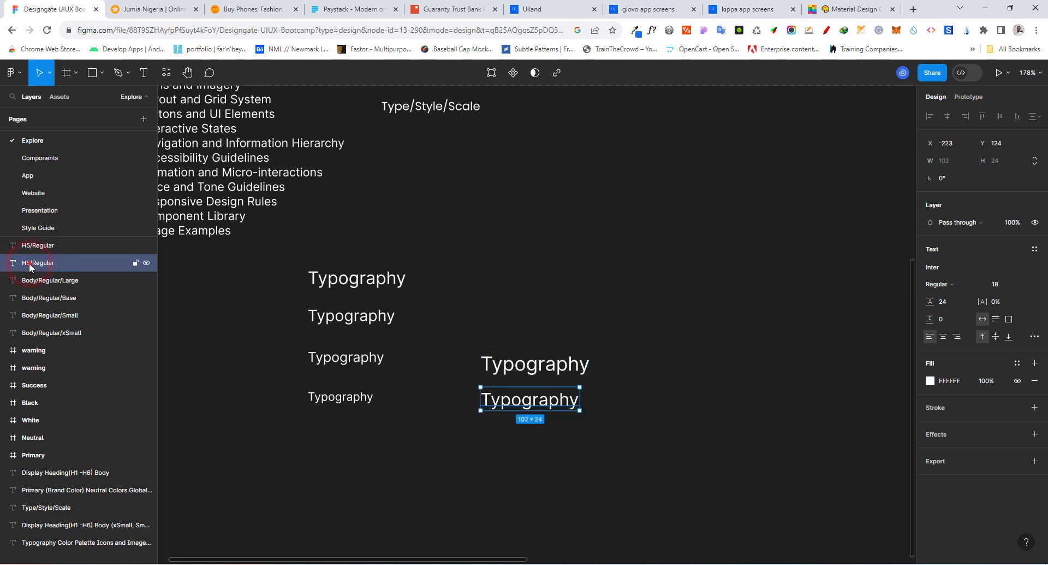
pyautogui.doubleClick(29, 265)
pyautogui.click(25, 264)
pyautogui.press('BackSpace')
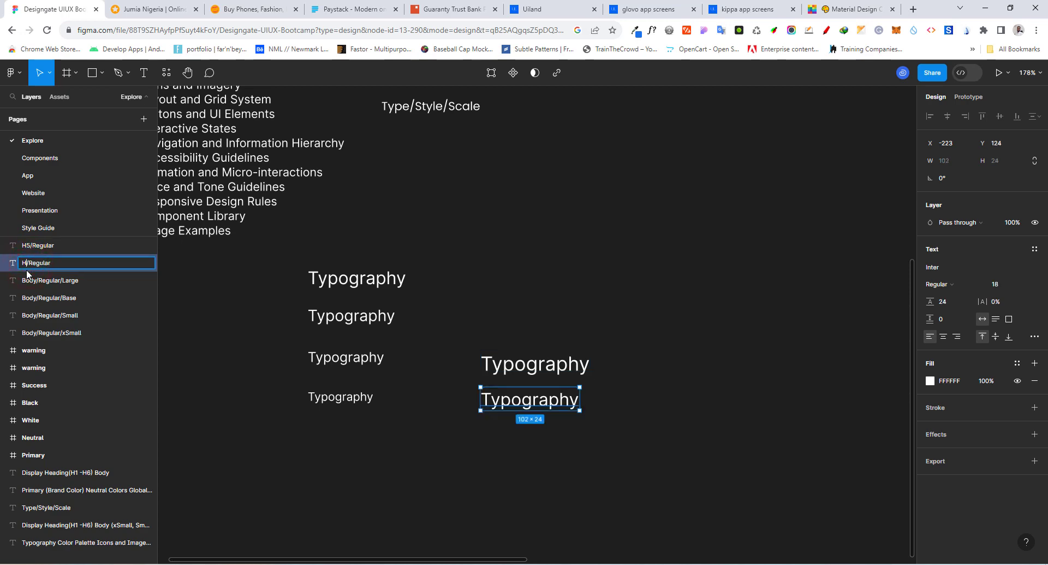
pyautogui.write('6')
pyautogui.press('Return')
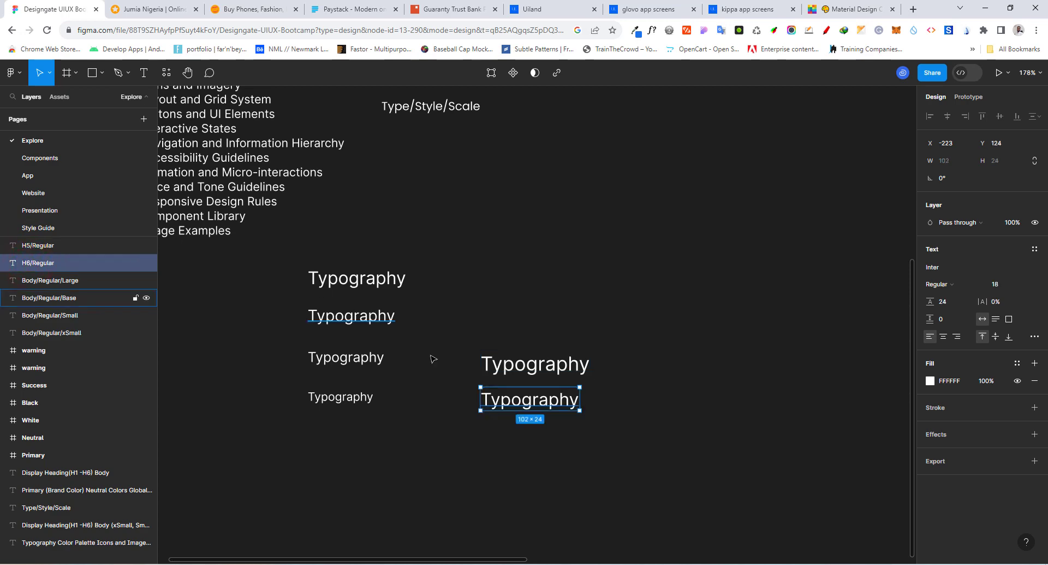
# Step: Duplicate the size 20 H5 sample, place the copy above it and set the copy's font size to 24
pyautogui.scroll(-5, 458, 381)
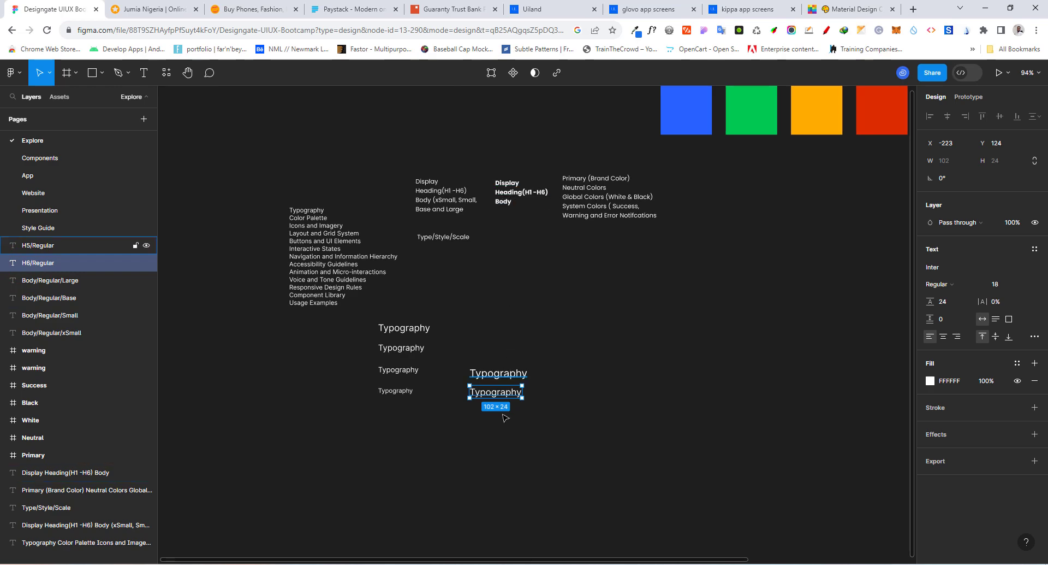
pyautogui.scroll(4, 500, 414)
pyautogui.scroll(3, 494, 409)
pyautogui.click(489, 334)
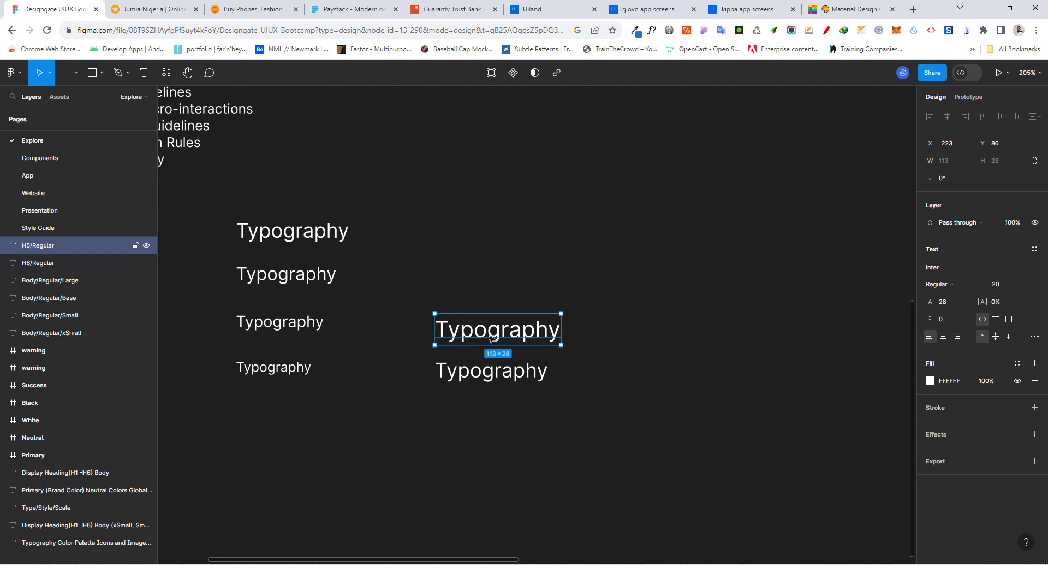
pyautogui.hotkey('ctrl', 'd')
pyautogui.moveTo(493, 334); pyautogui.dragTo(495, 294)
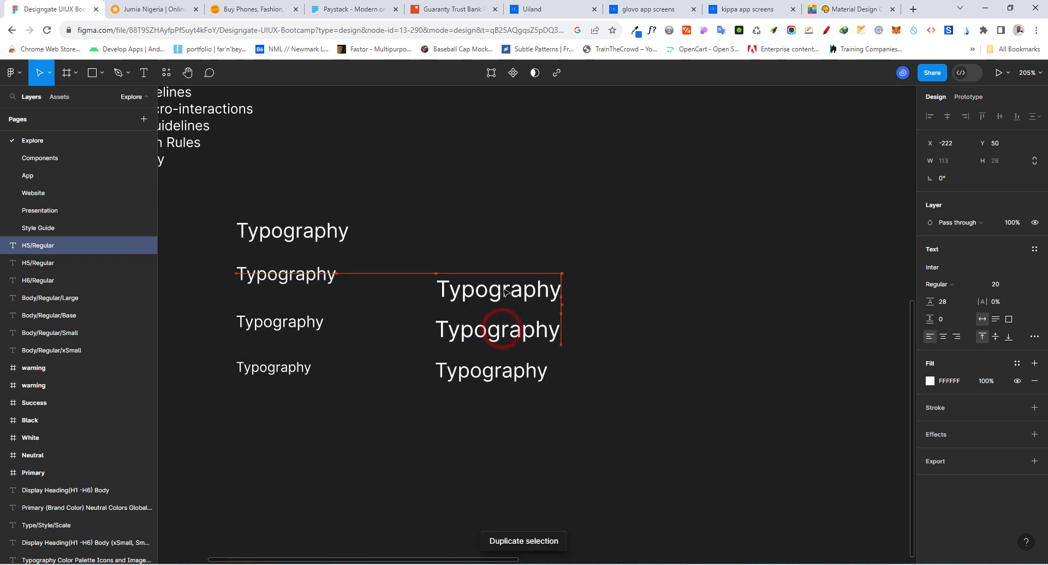
pyautogui.click(996, 284)
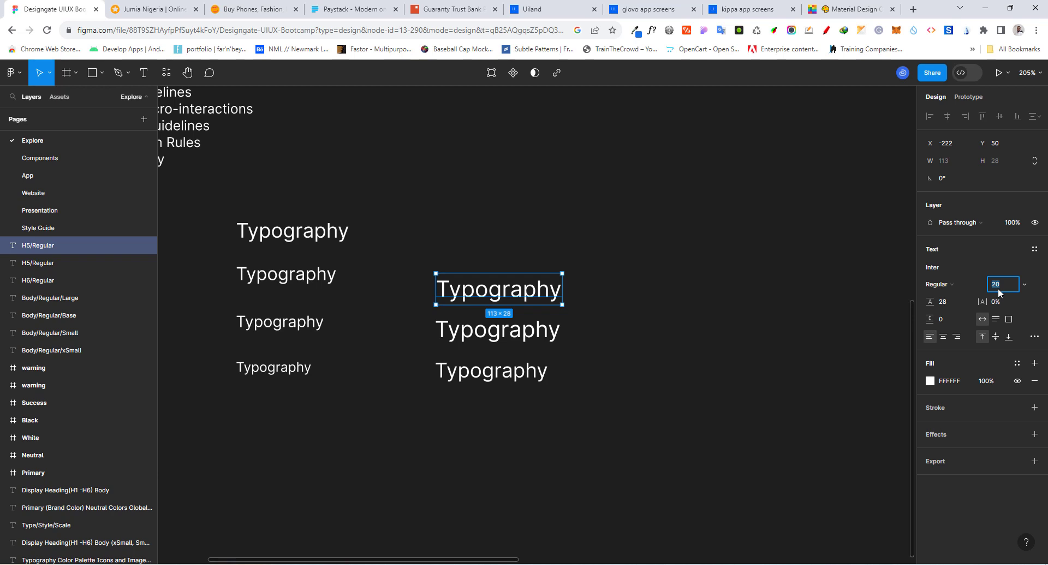
pyautogui.write('24')
pyautogui.press('Return')
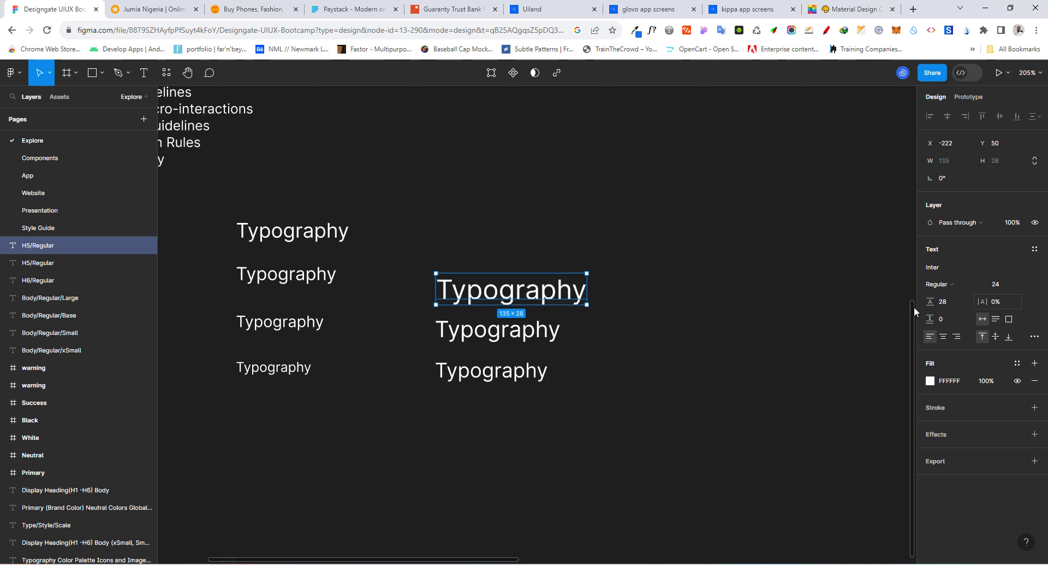
# Step: Left-align the size 24 sample with the heading column, raise it slightly and set its line height to 32
pyautogui.moveTo(500, 300); pyautogui.dragTo(497, 286)
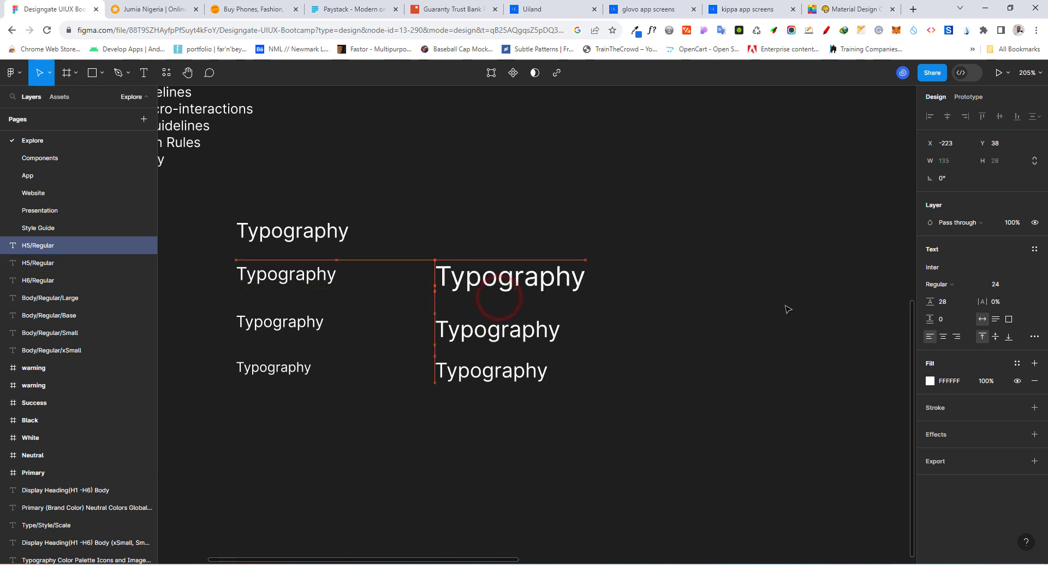
pyautogui.click(951, 307)
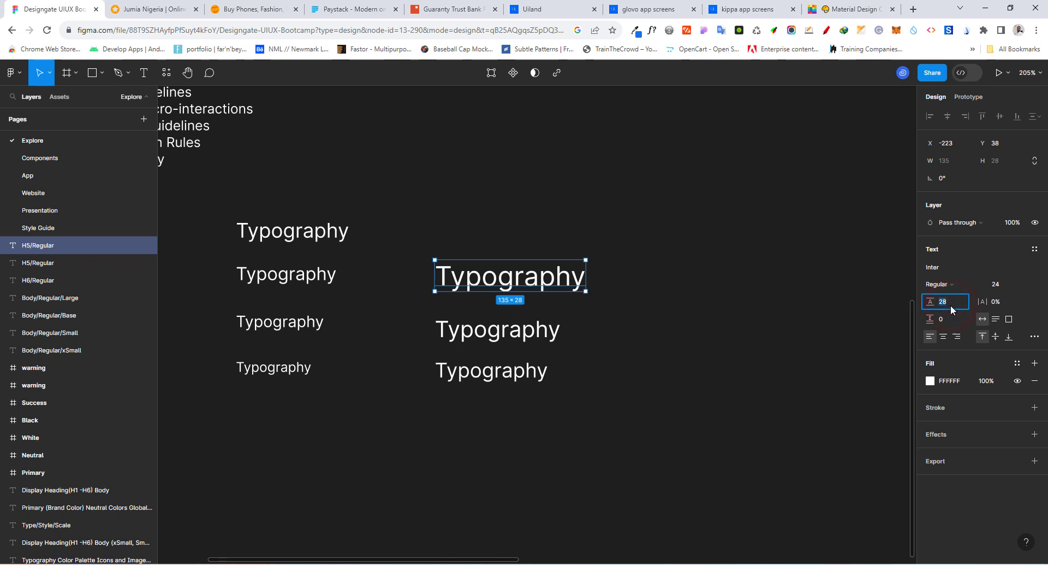
pyautogui.write('32')
pyautogui.press('Return')
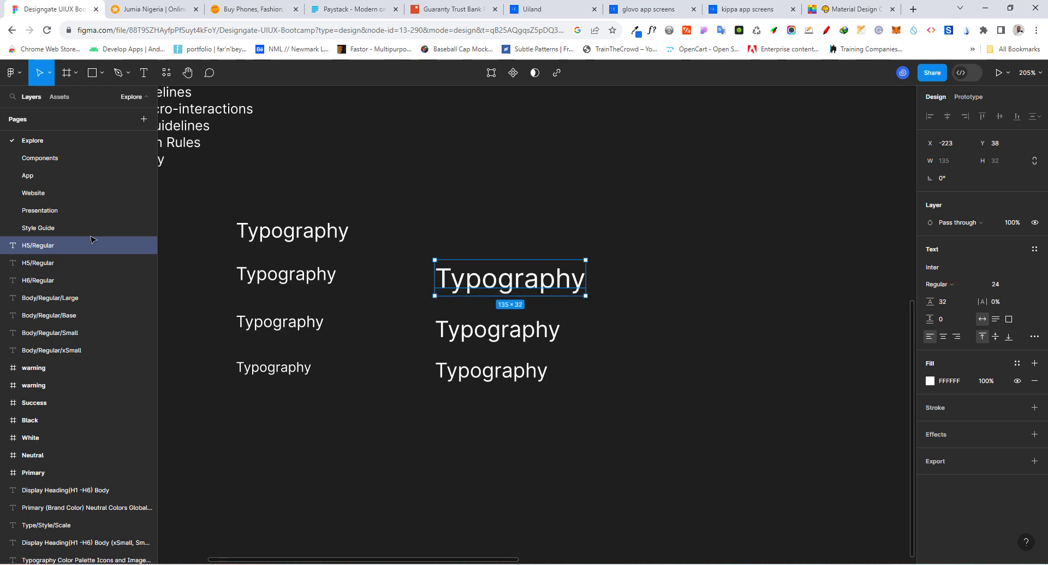
# Step: Rename the size 24 sample's layer H4/Regular
pyautogui.doubleClick(33, 246)
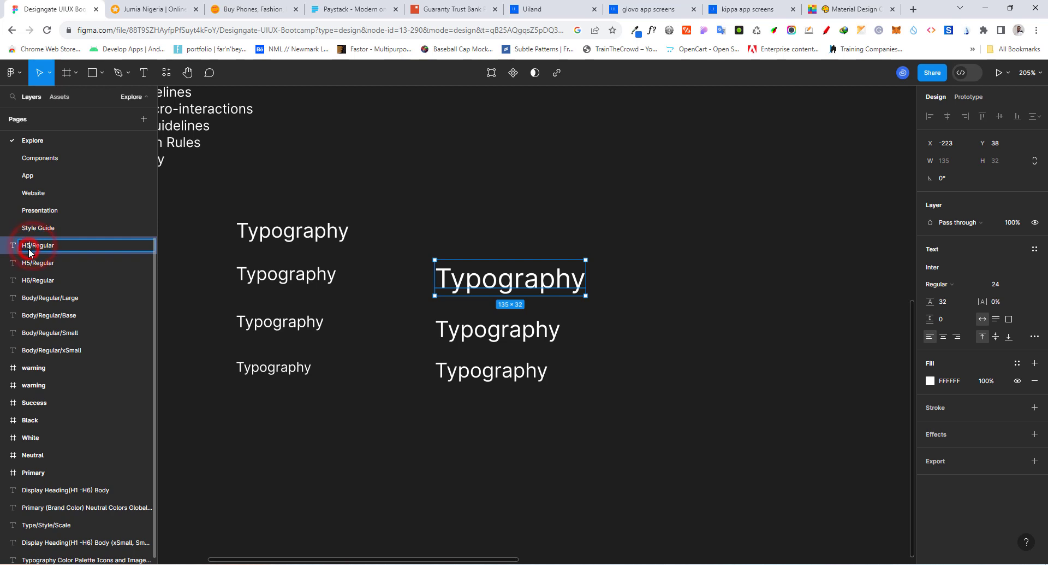
pyautogui.click(31, 247)
pyautogui.press('BackSpace')
pyautogui.write('4')
pyautogui.press('Return')
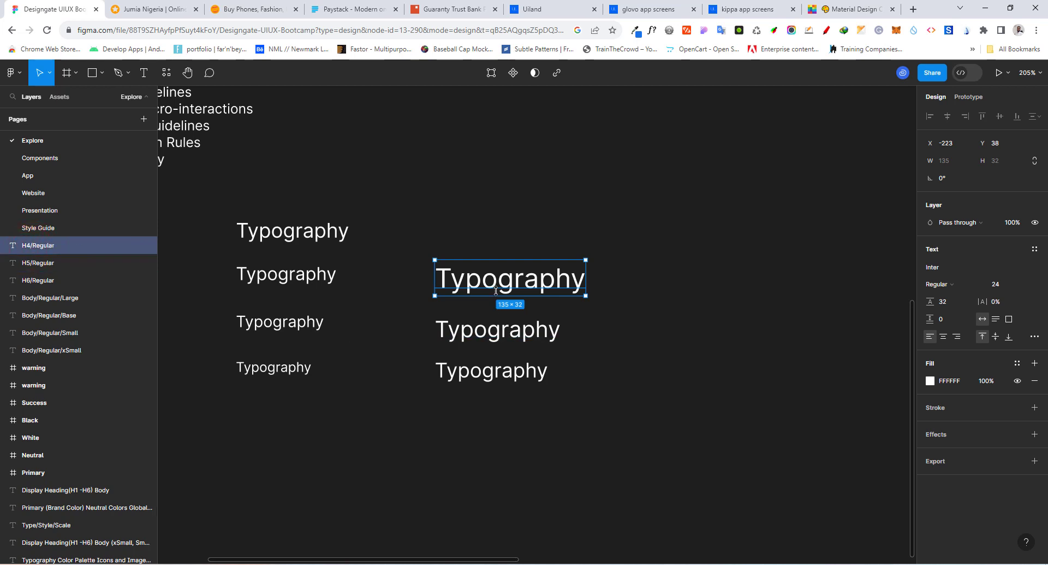
# Step: Duplicate the H4 sample above itself and give the copy font size 28 and line height 36
pyautogui.hotkey('ctrl', 'd')
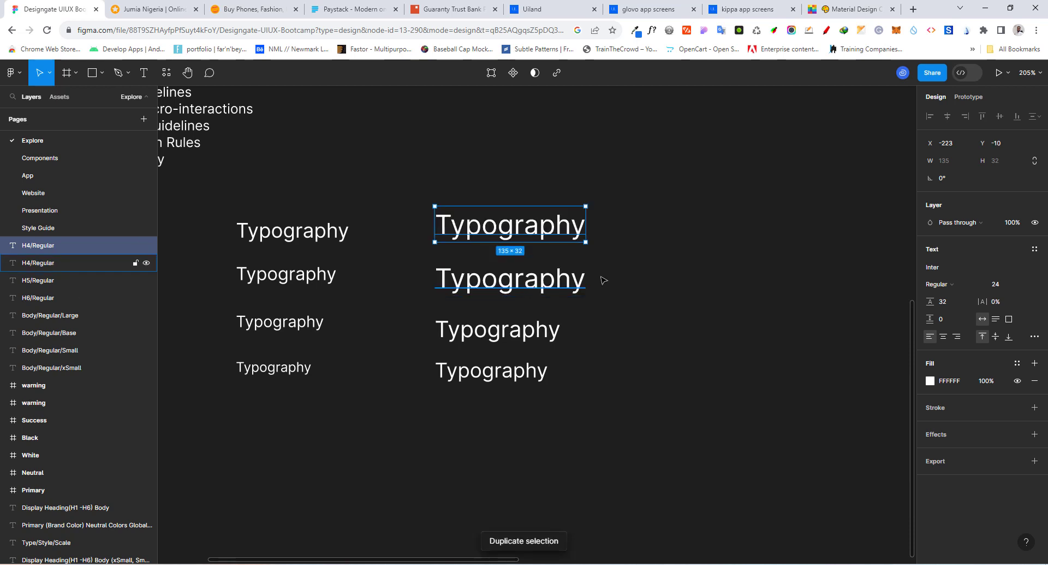
pyautogui.click(1003, 289)
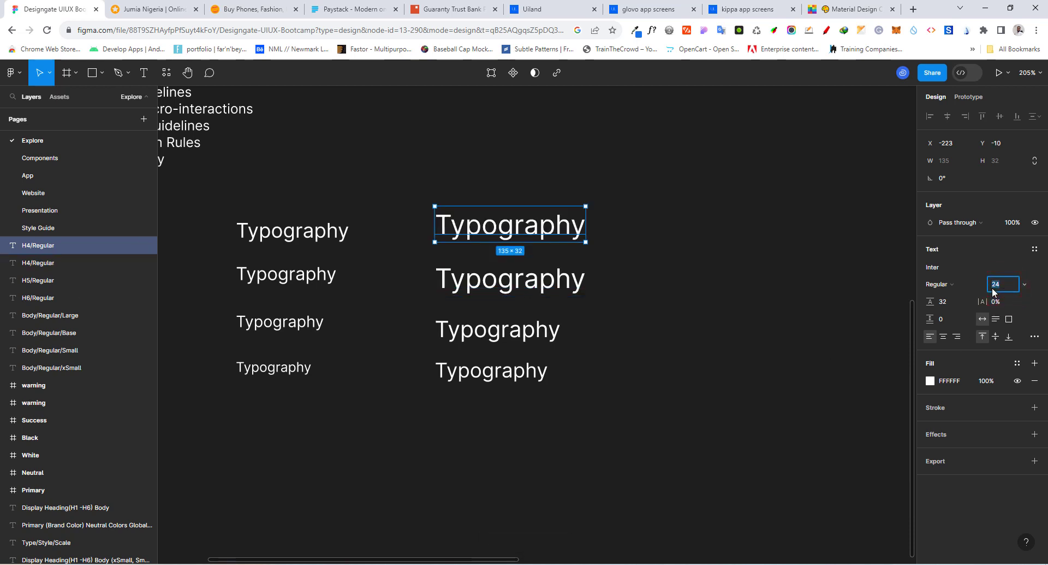
pyautogui.write('28')
pyautogui.press('Return')
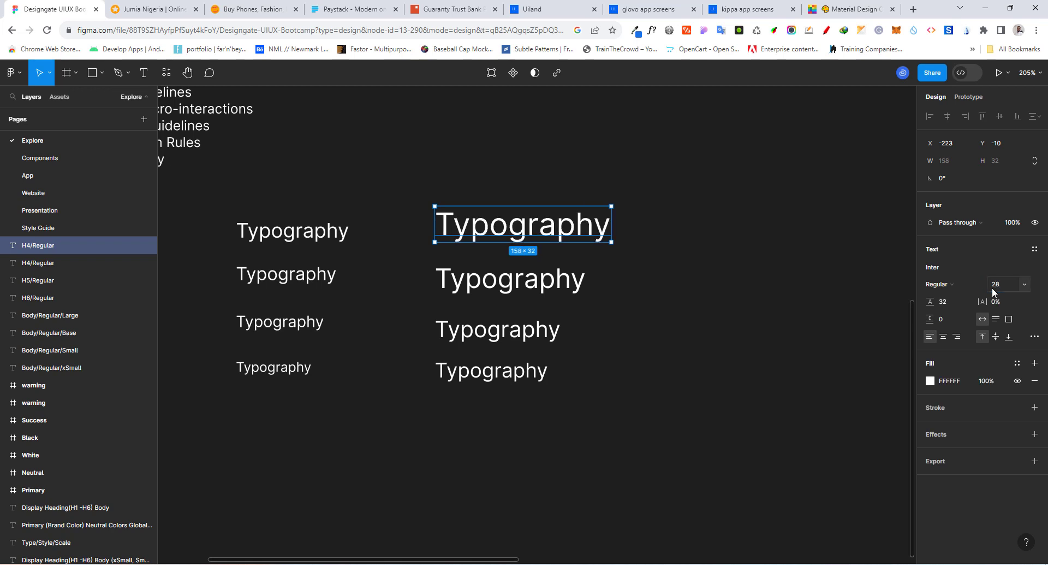
pyautogui.click(947, 303)
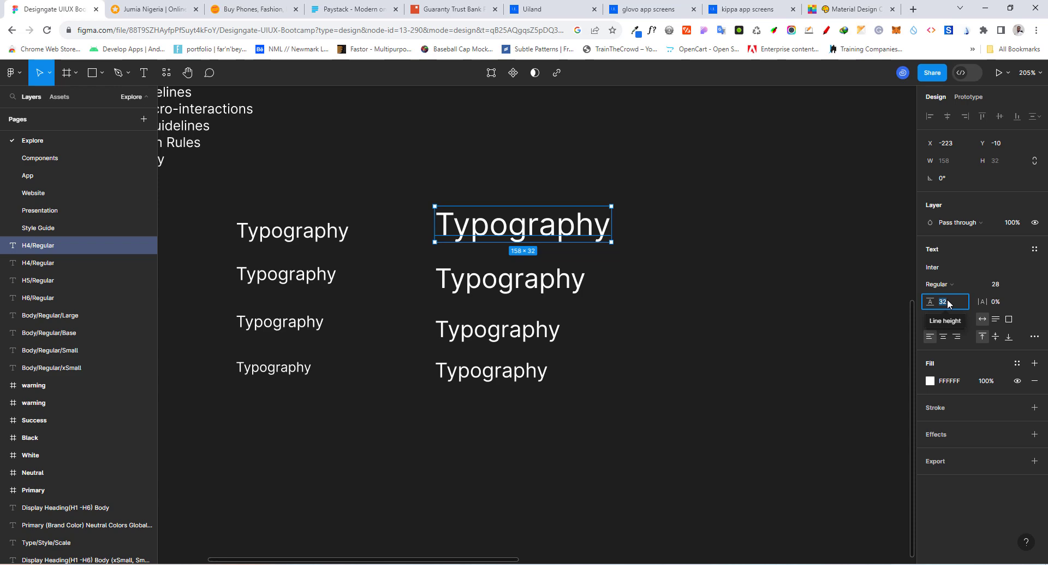
pyautogui.write('36')
pyautogui.press('Return')
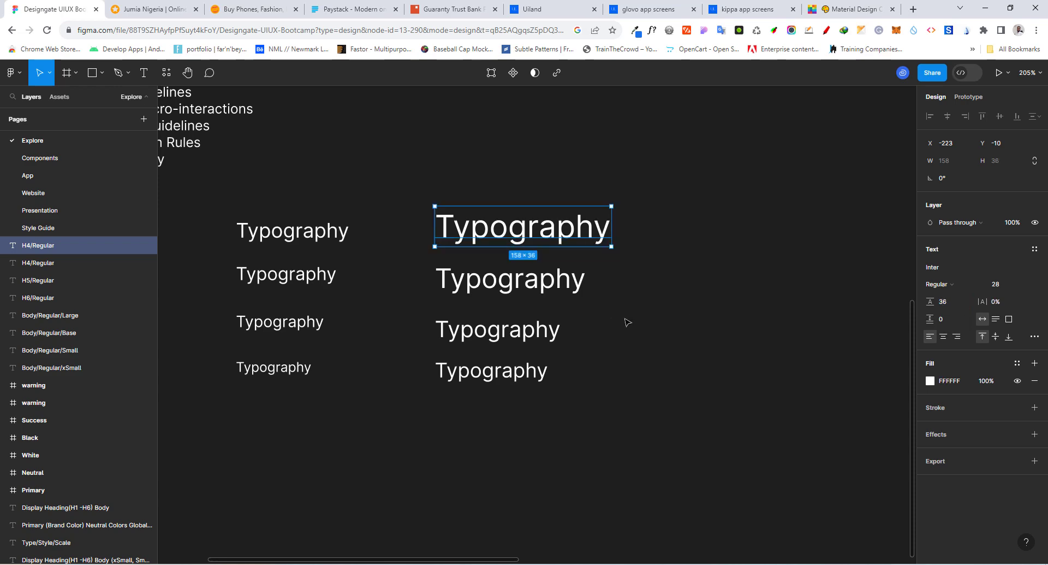
# Step: Rename the size 28 sample's layer H3/Regular
pyautogui.doubleClick(29, 246)
pyautogui.press('BackSpace')
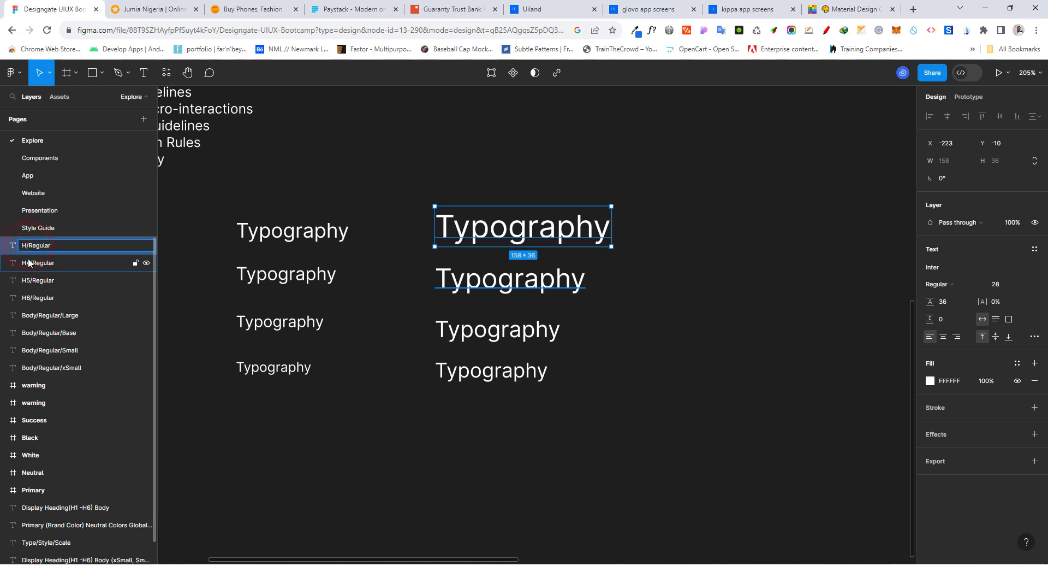
pyautogui.write('3')
pyautogui.press('Return')
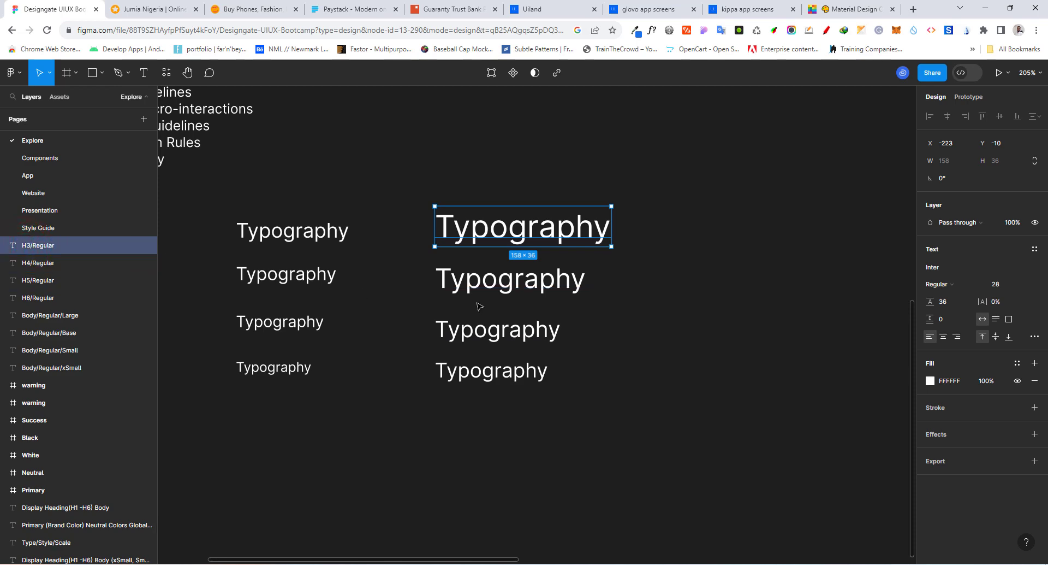
# Step: Duplicate the H3 sample above itself and give the copy font size 32 and line height 40
pyautogui.hotkey('ctrl', 'd')
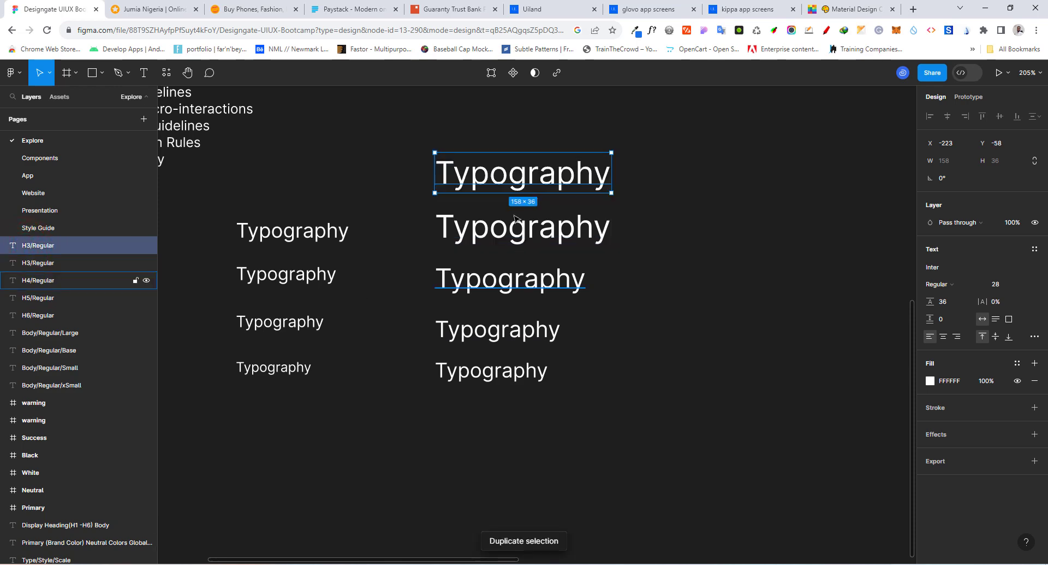
pyautogui.click(996, 285)
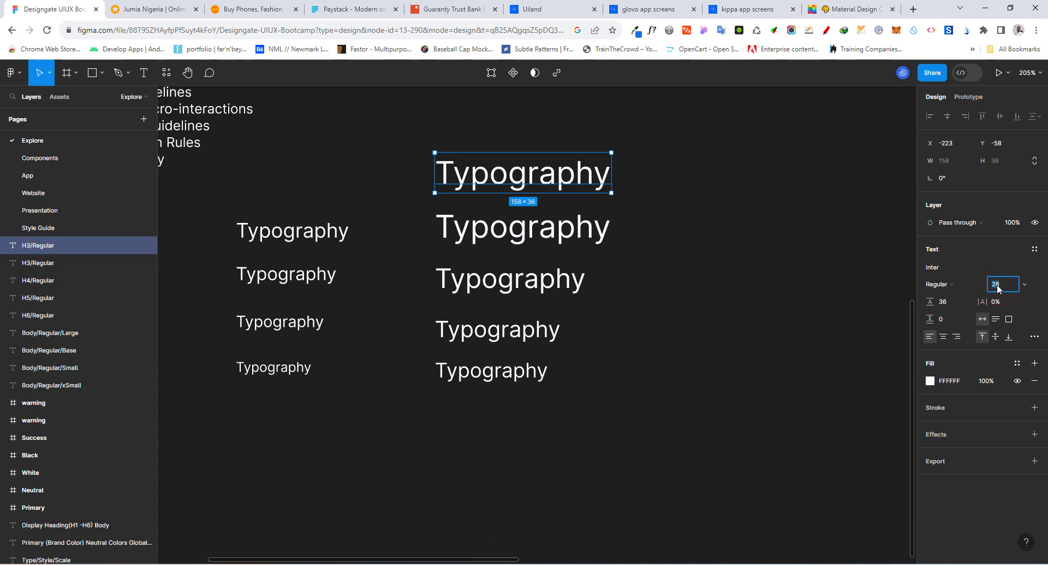
pyautogui.click(947, 304)
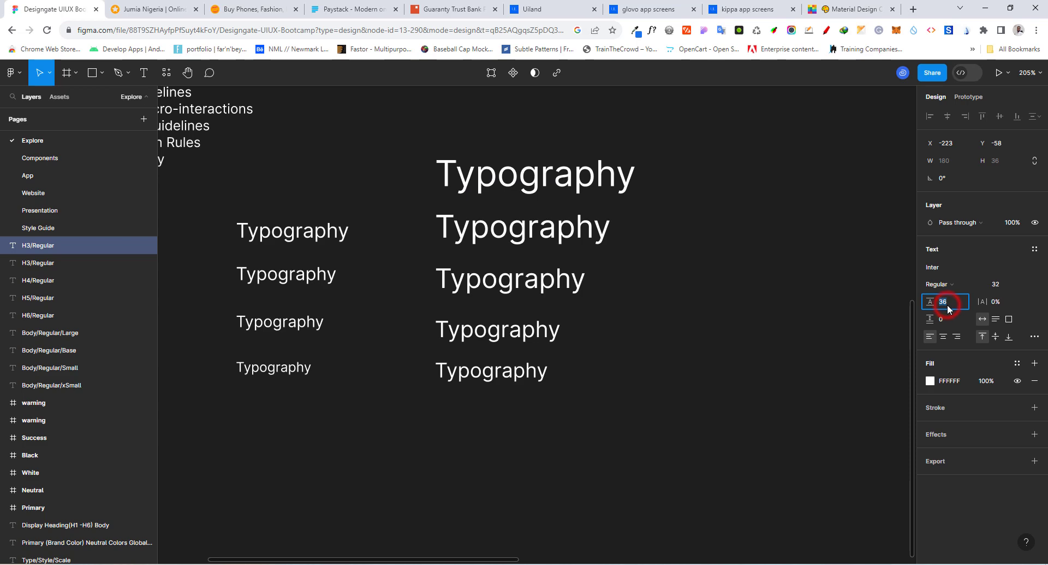
pyautogui.write('40')
pyautogui.press('Return')
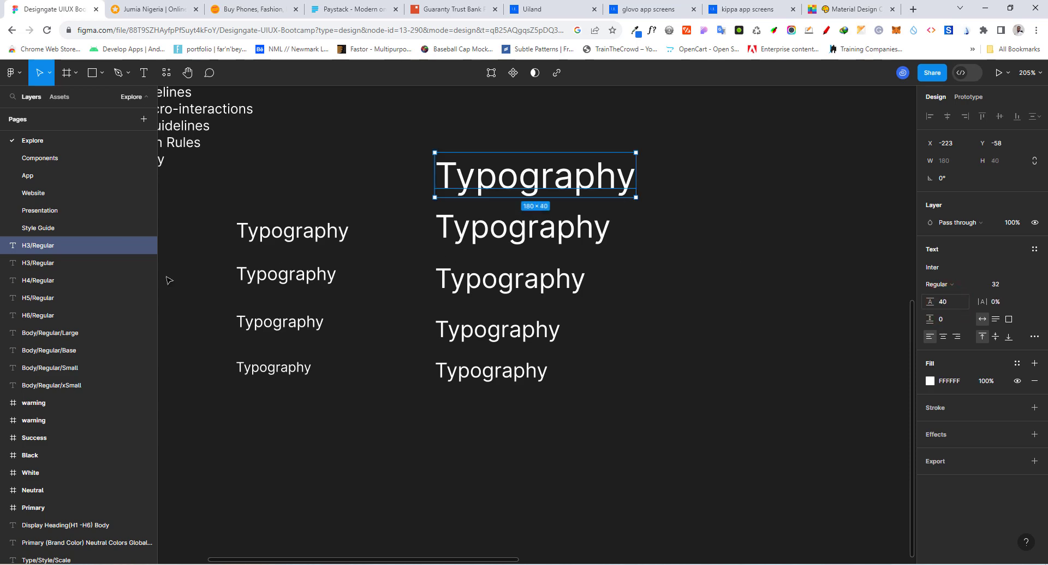
# Step: Rename the size 32 sample's layer H2/Regular
pyautogui.doubleClick(32, 246)
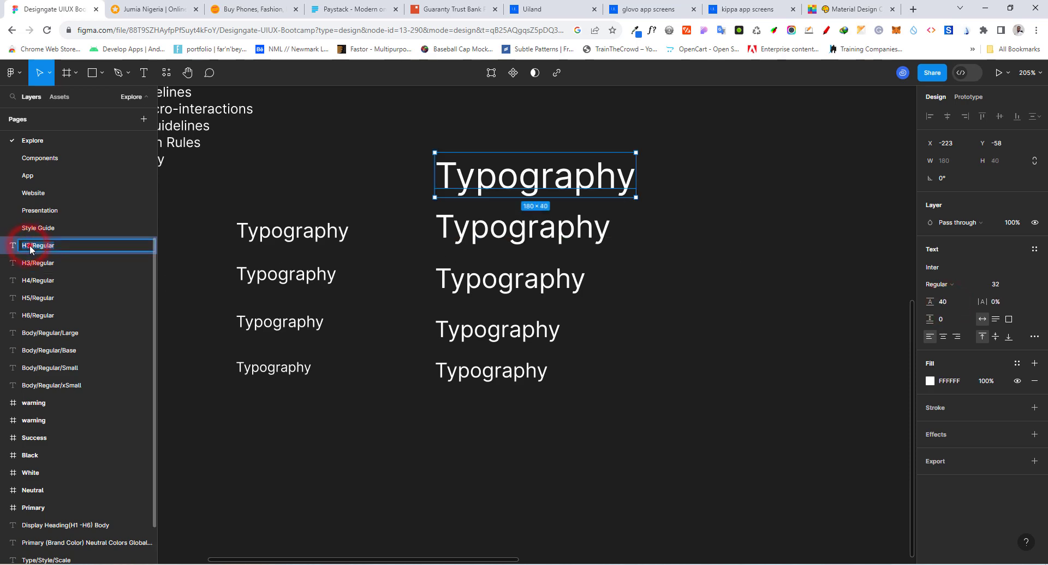
pyautogui.click(28, 245)
pyautogui.press('BackSpace')
pyautogui.write('2')
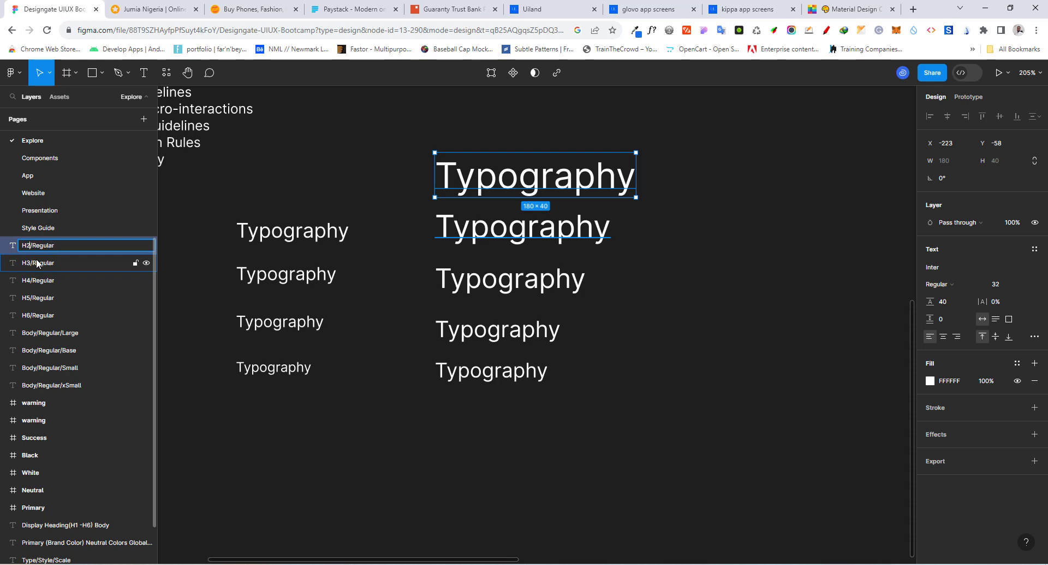
pyautogui.press('Return')
# Step: Duplicate the H2 sample above itself and give the copy font size 36 and line height 44
pyautogui.scroll(-3, 363, 423)
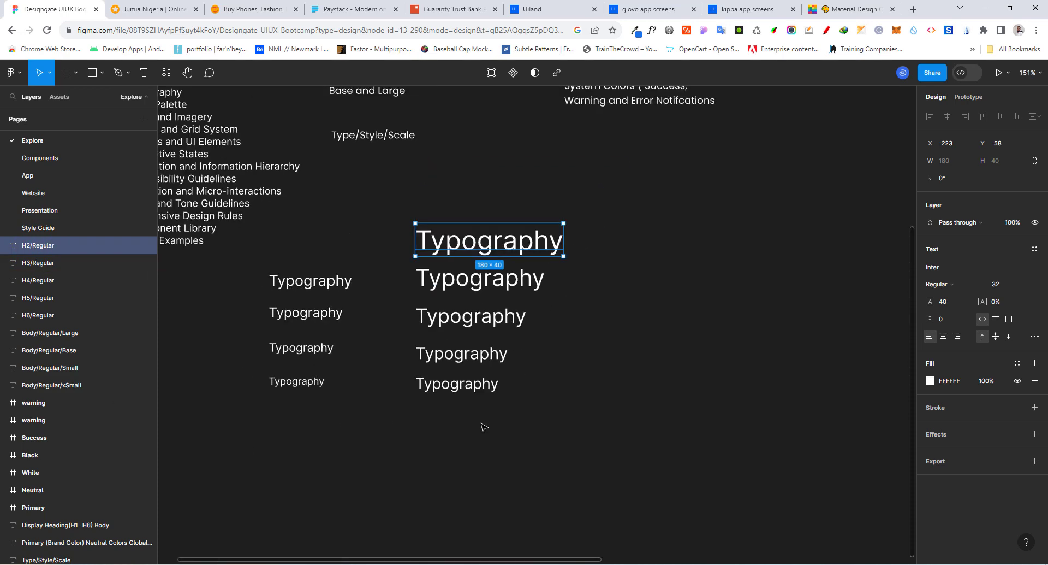
pyautogui.hotkey('ctrl', 'd')
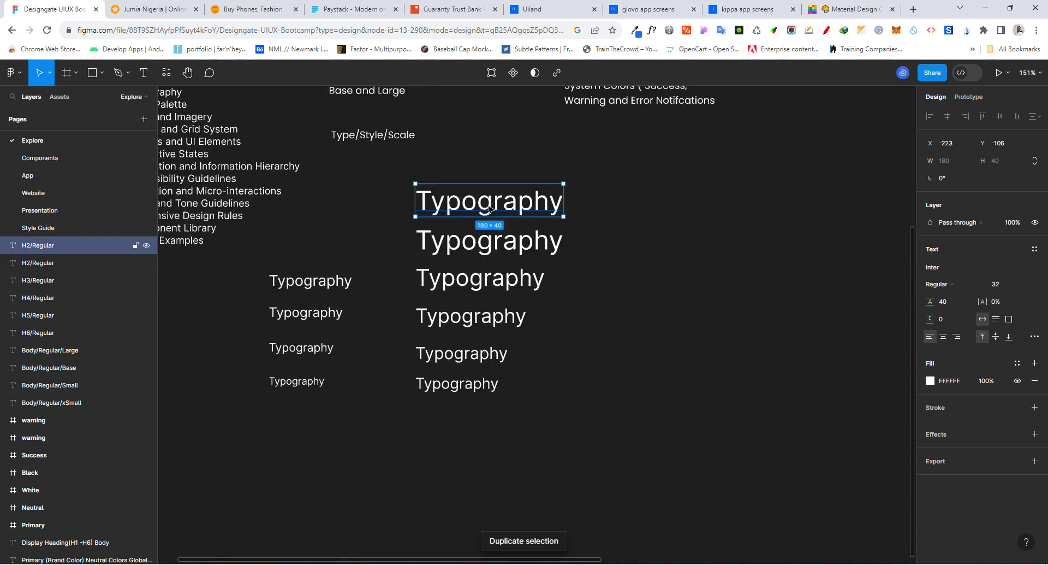
pyautogui.click(999, 285)
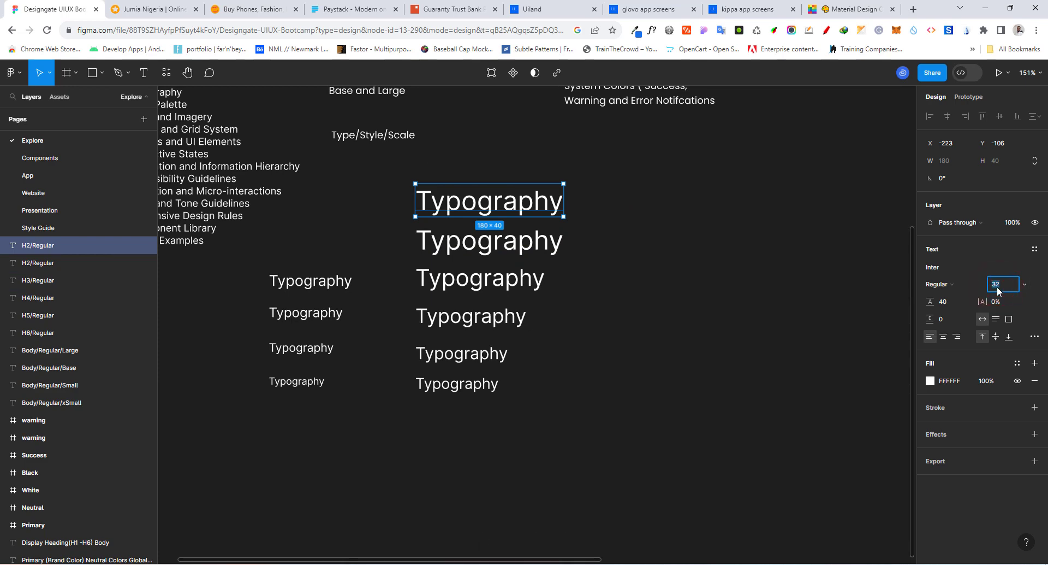
pyautogui.write('36')
pyautogui.press('Return')
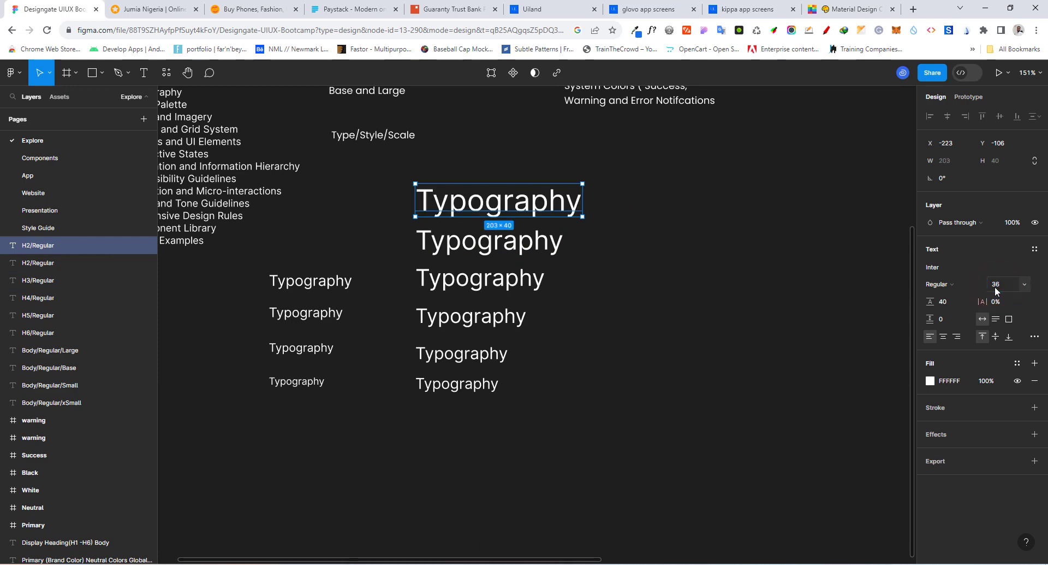
pyautogui.click(948, 302)
pyautogui.write('44')
pyautogui.press('Return')
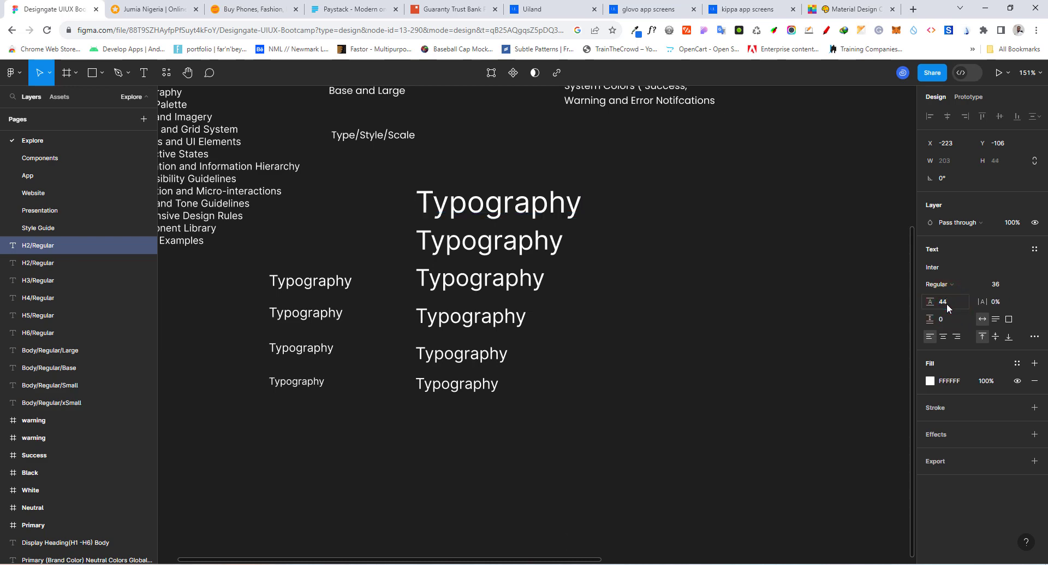
# Step: Rename the size 36 sample's layer H1/Regular
pyautogui.doubleClick(26, 247)
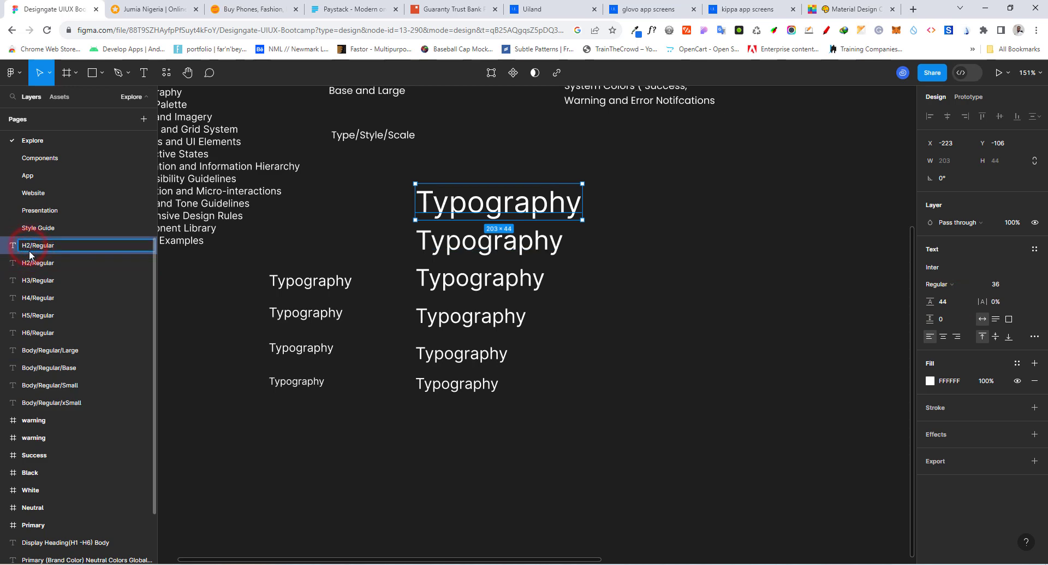
pyautogui.write('1')
pyautogui.press('Return')
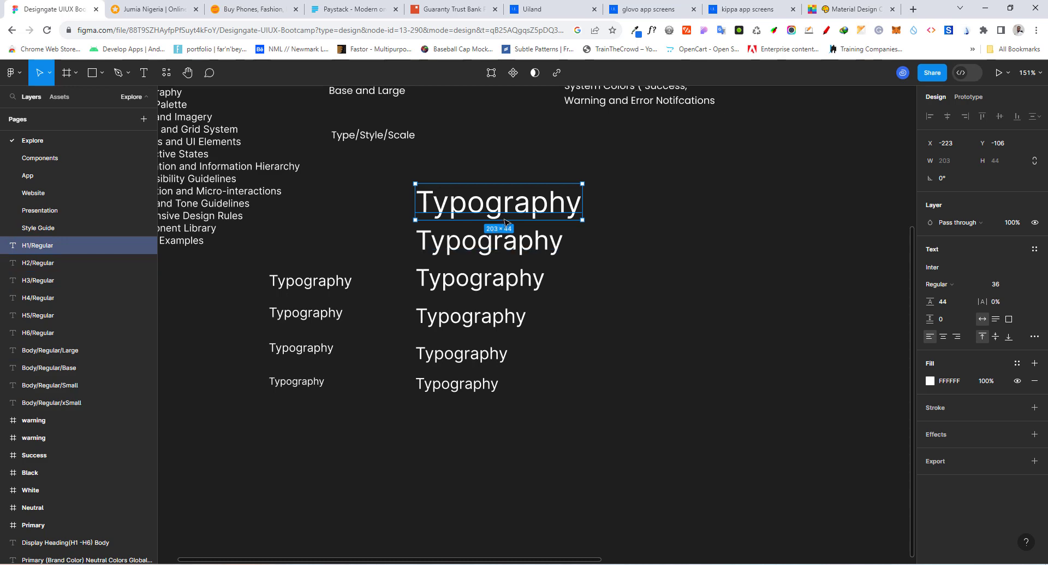
# Step: Duplicate the H1 sample above itself and move the whole heading column down and slightly left, beside the body samples
pyautogui.hotkey('ctrl', 'd')
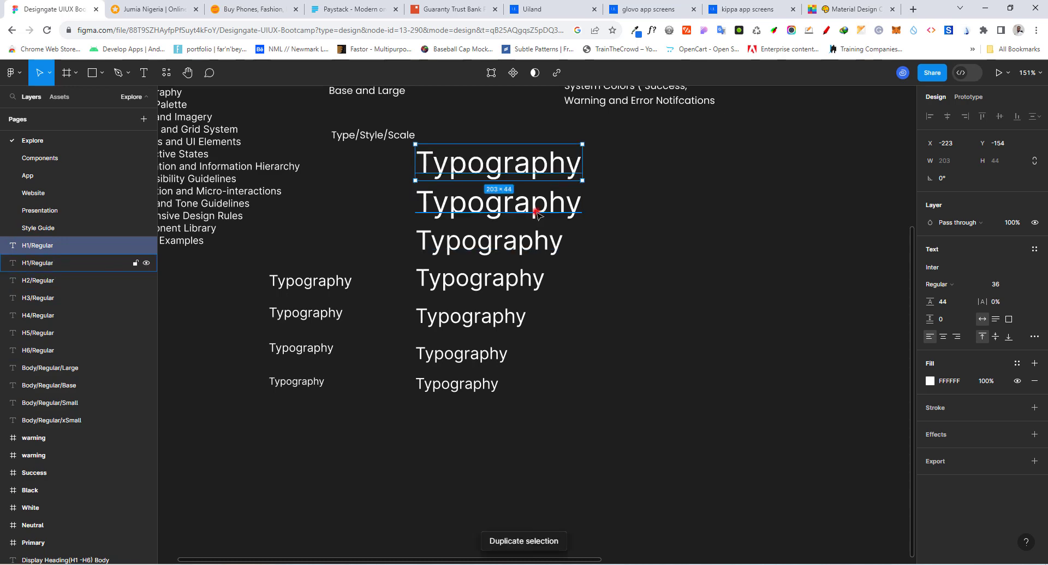
pyautogui.keyDown('shift'); pyautogui.click(534, 210); pyautogui.keyUp('shift')
pyautogui.keyDown('shift'); pyautogui.click(524, 237); pyautogui.keyUp('shift')
pyautogui.keyDown('shift'); pyautogui.click(507, 274); pyautogui.keyUp('shift')
pyautogui.keyDown('shift'); pyautogui.click(491, 317); pyautogui.keyUp('shift')
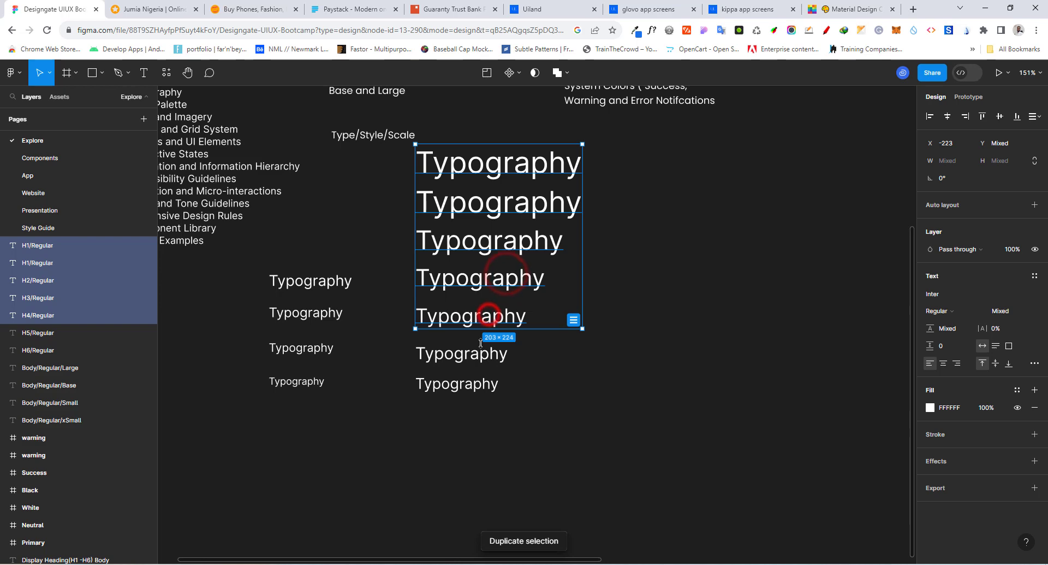
pyautogui.keyDown('shift'); pyautogui.click(480, 350); pyautogui.keyUp('shift')
pyautogui.keyDown('shift'); pyautogui.click(446, 391); pyautogui.keyUp('shift')
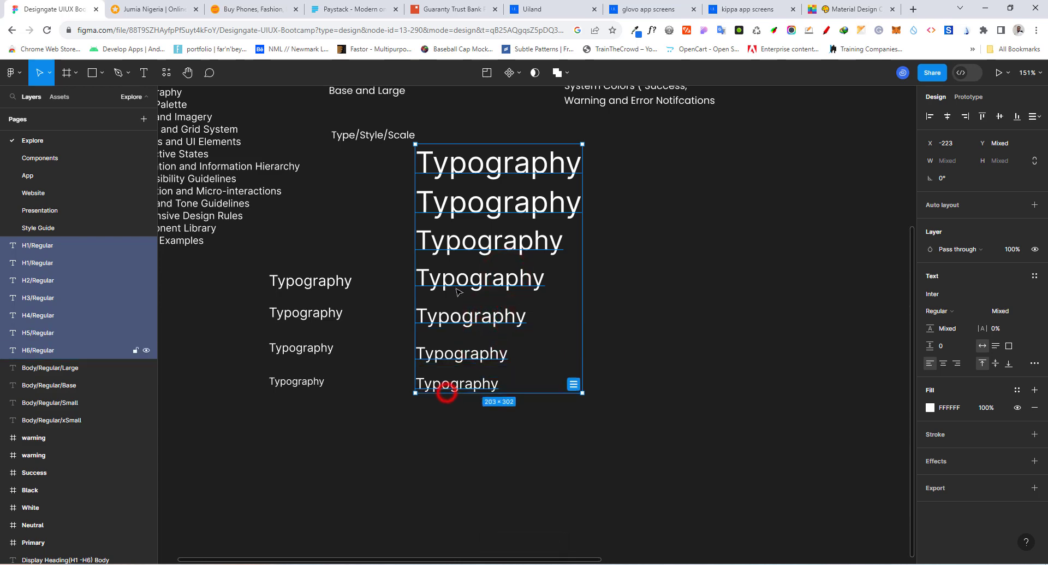
pyautogui.moveTo(433, 354); pyautogui.dragTo(435, 355)
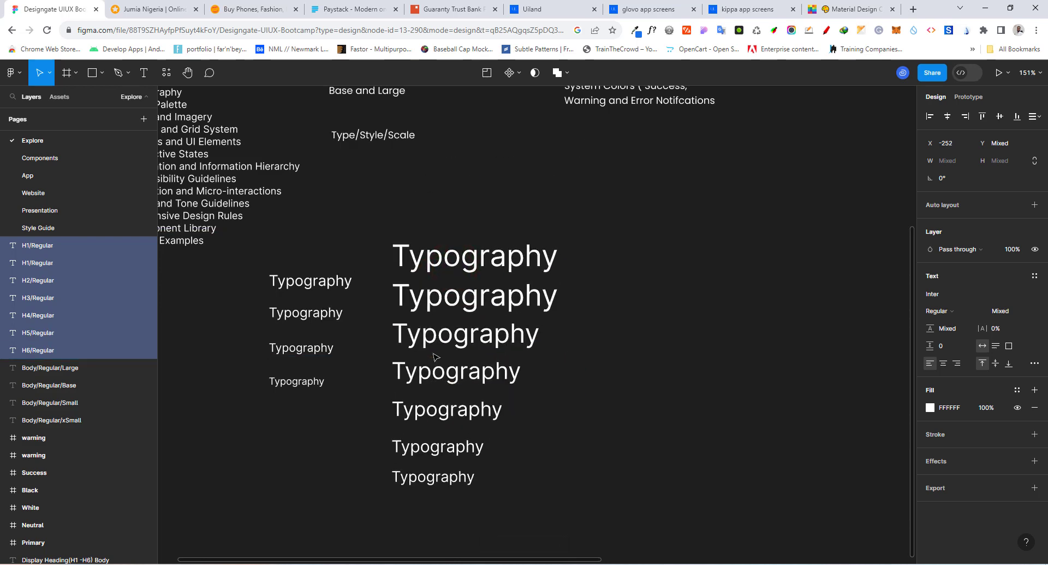
pyautogui.click(685, 300)
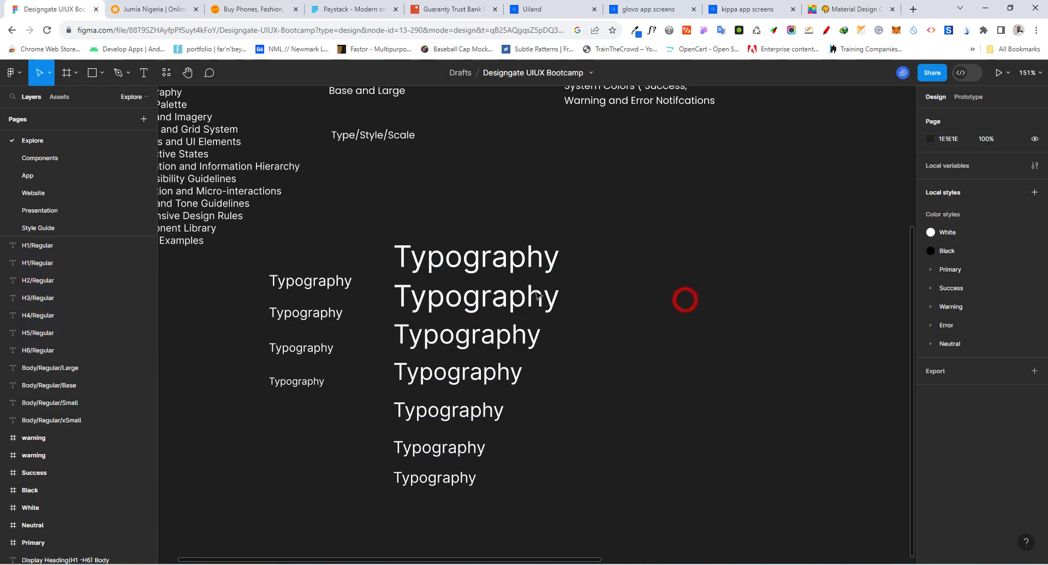
# Step: Set the topmost heading sample's font size to 44 and line height to 52, and raise it slightly above the H1 sample
pyautogui.click(534, 259)
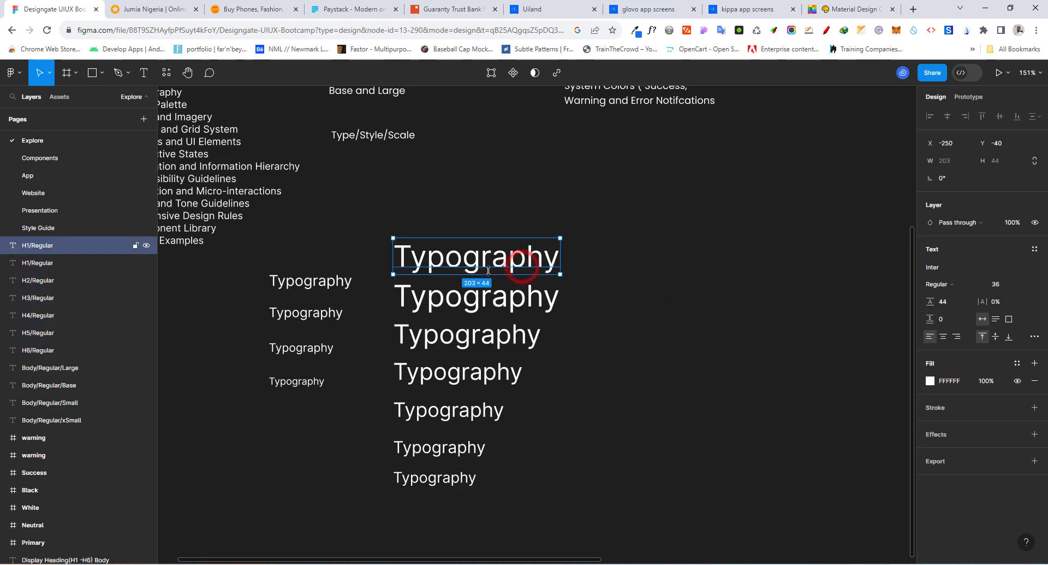
pyautogui.click(1004, 288)
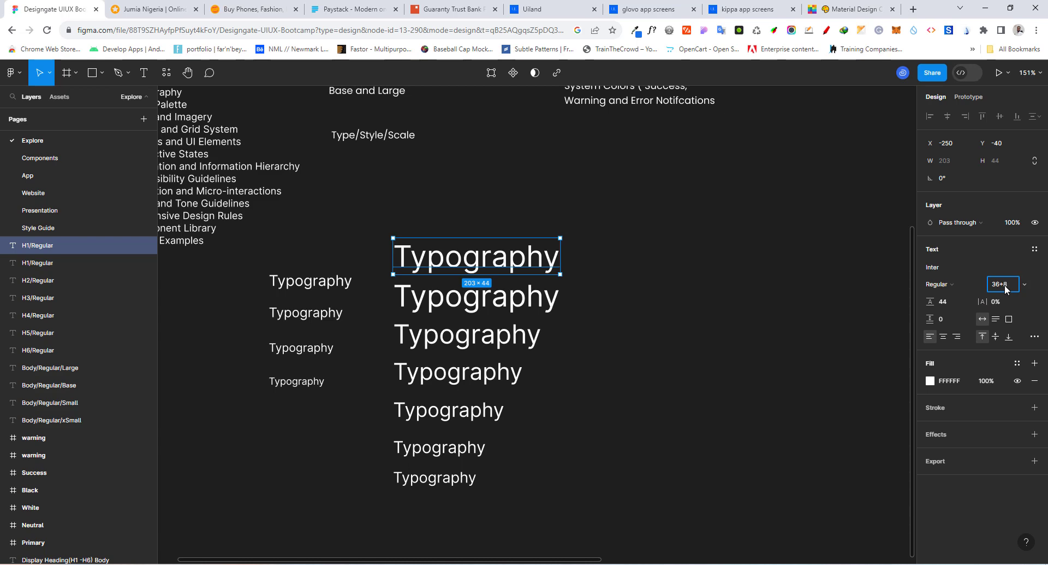
pyautogui.write('+8')
pyautogui.press('Return')
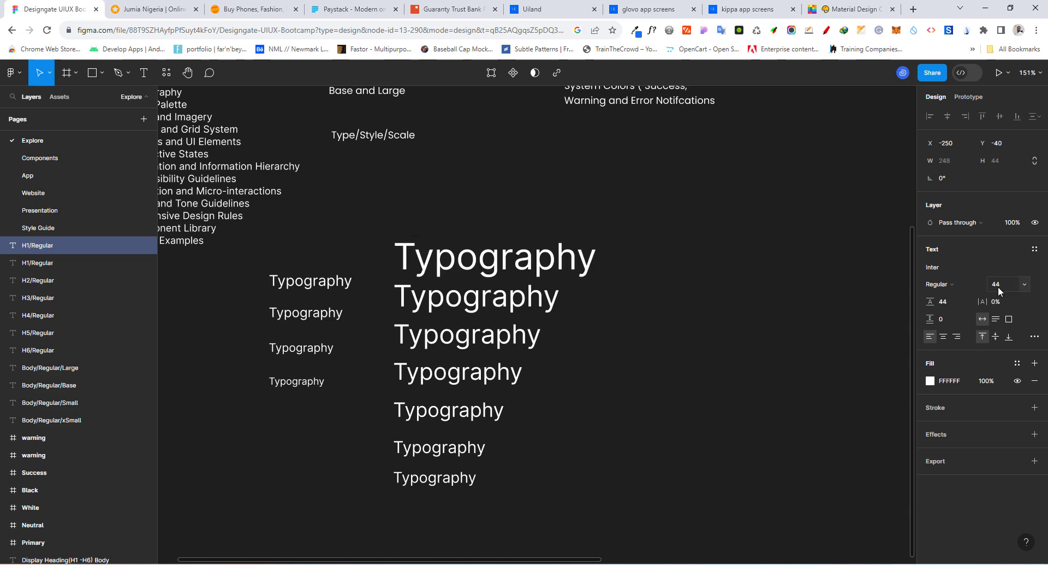
pyautogui.click(952, 302)
pyautogui.click(955, 304)
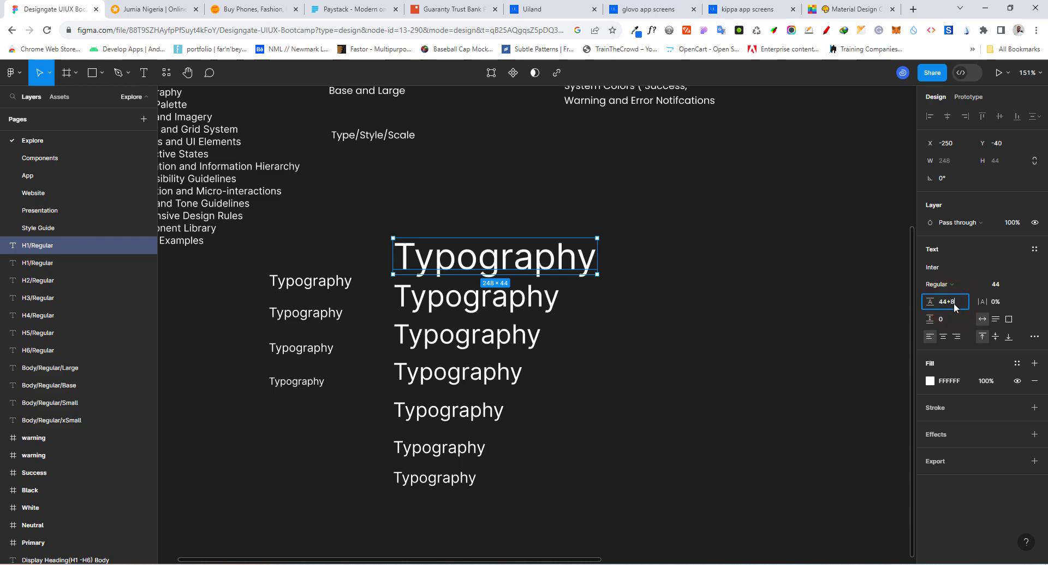
pyautogui.write('+8')
pyautogui.press('Return')
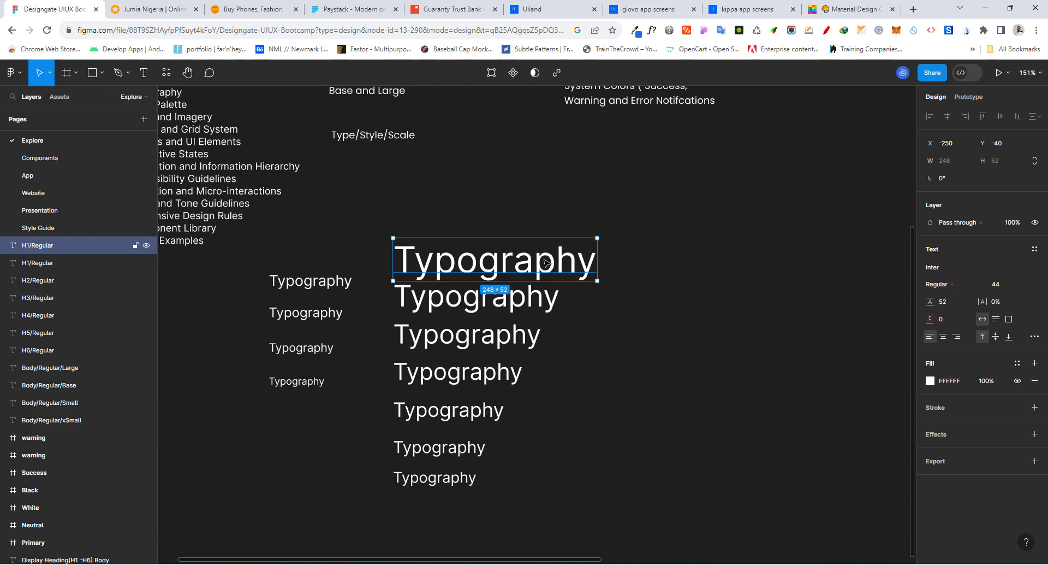
pyautogui.moveTo(541, 260); pyautogui.dragTo(577, 286)
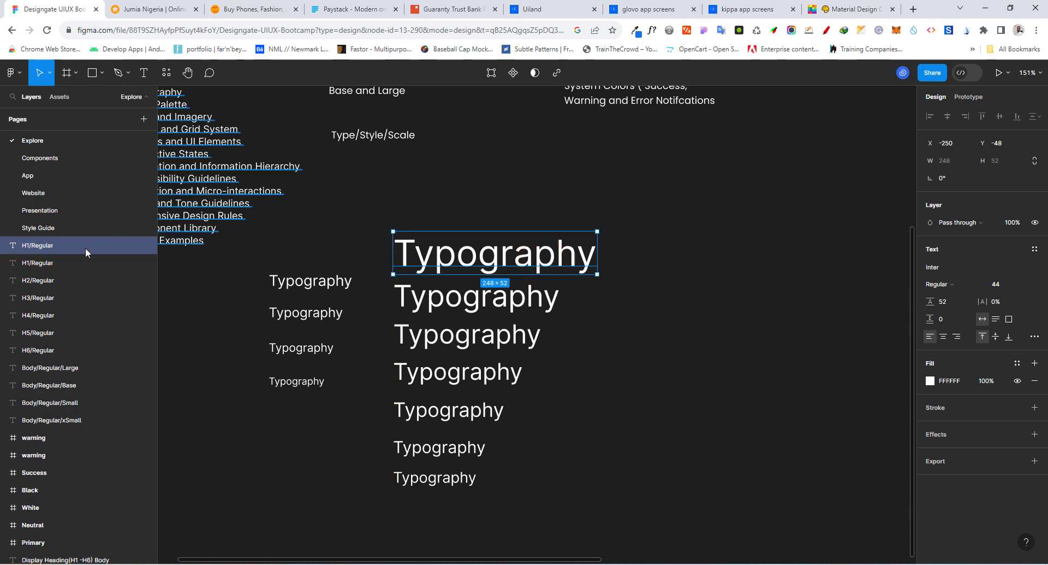
# Step: Rename the size 44 sample's layer Display/Regular
pyautogui.doubleClick(32, 246)
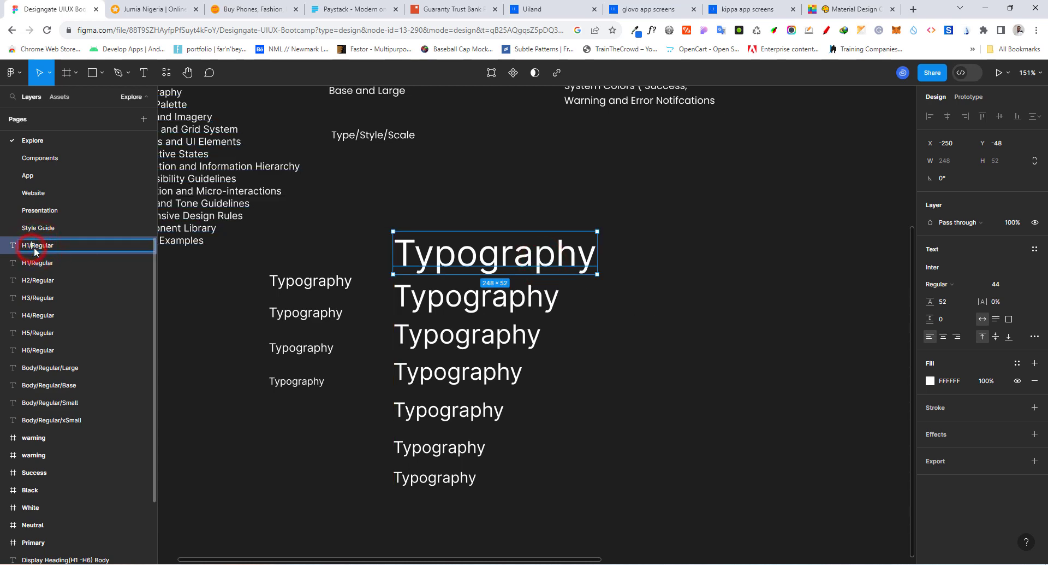
pyautogui.click(23, 245)
pyautogui.press('Delete')
pyautogui.press('Delete')
pyautogui.write('Displa')
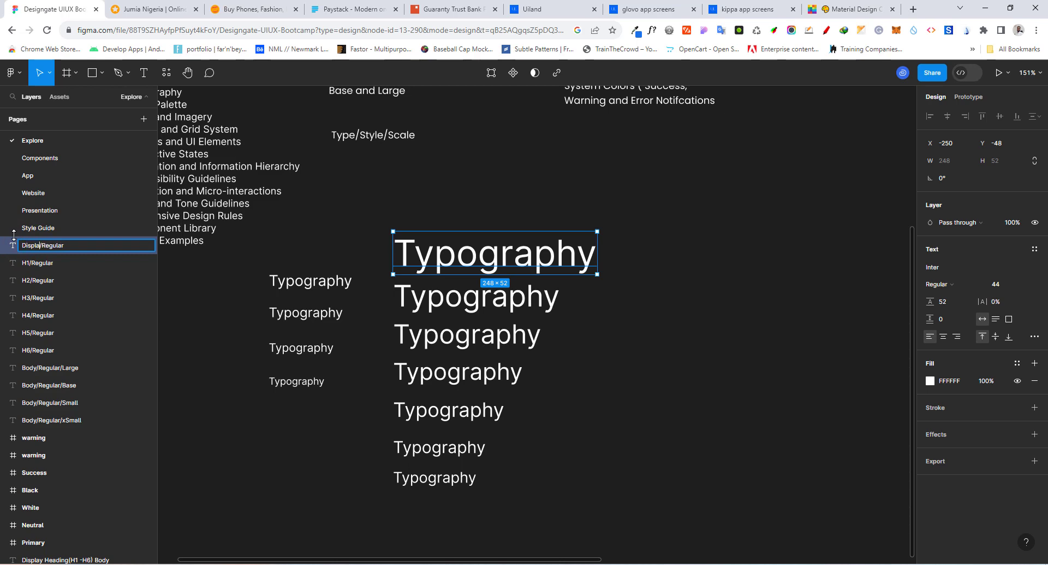
pyautogui.write('y')
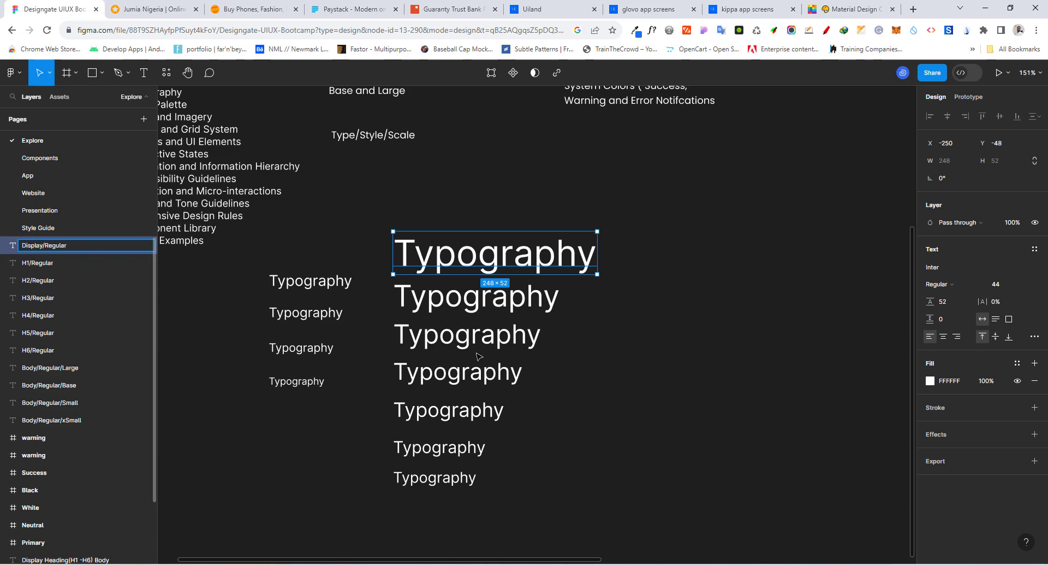
pyautogui.click(629, 389)
# Step: Move the four body text samples directly below the H6 sample to form a single column with the headings
pyautogui.scroll(-5, 457, 275)
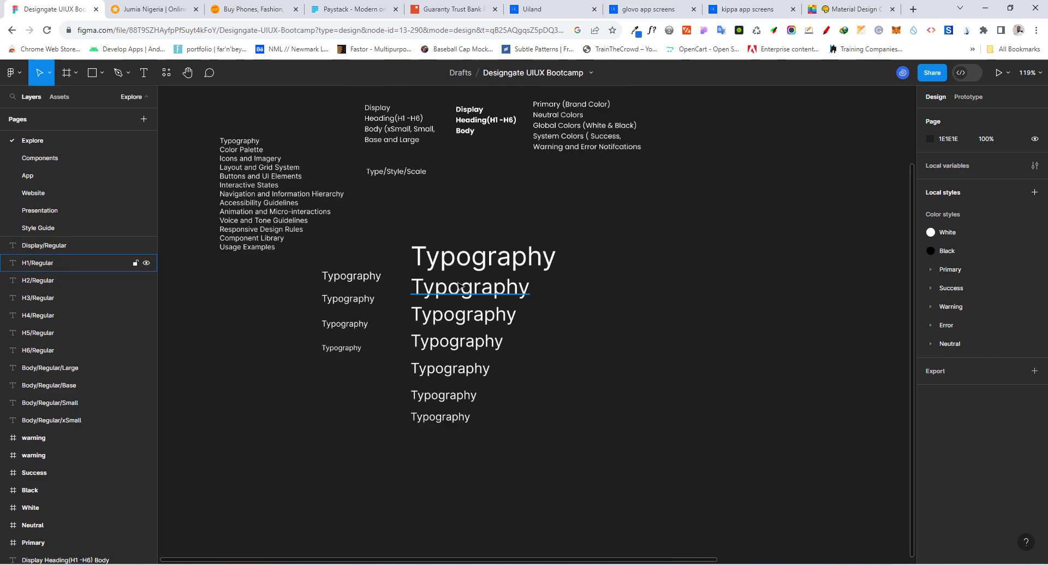
pyautogui.click(577, 248)
pyautogui.moveTo(327, 264); pyautogui.dragTo(382, 339)
pyautogui.moveTo(366, 295); pyautogui.dragTo(440, 440)
pyautogui.click(384, 277)
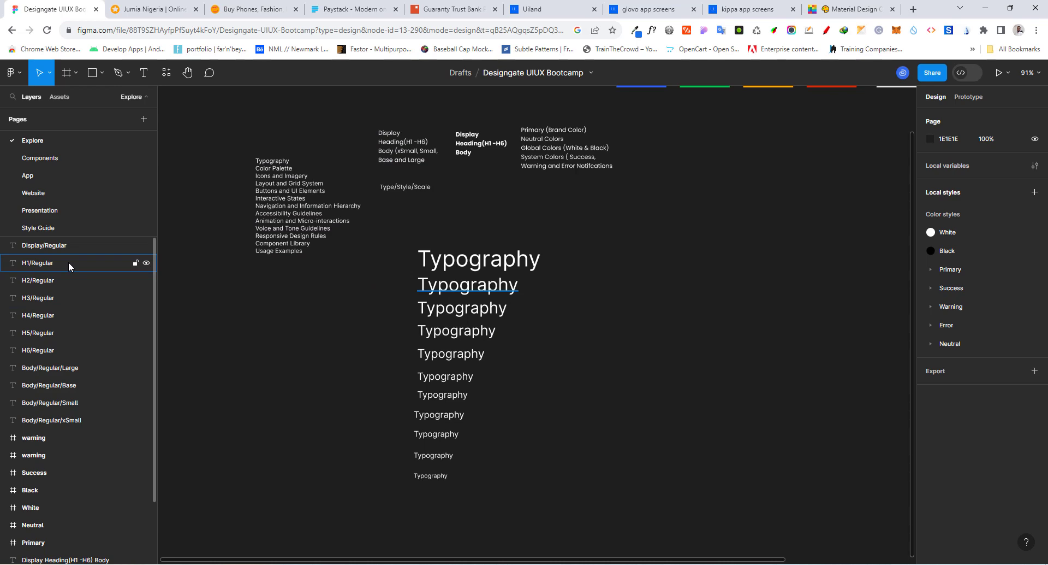
# Step: Duplicate the full column of Regular samples from Display to Body xSmall and place the copy to the right of the original
pyautogui.moveTo(389, 240); pyautogui.dragTo(552, 506)
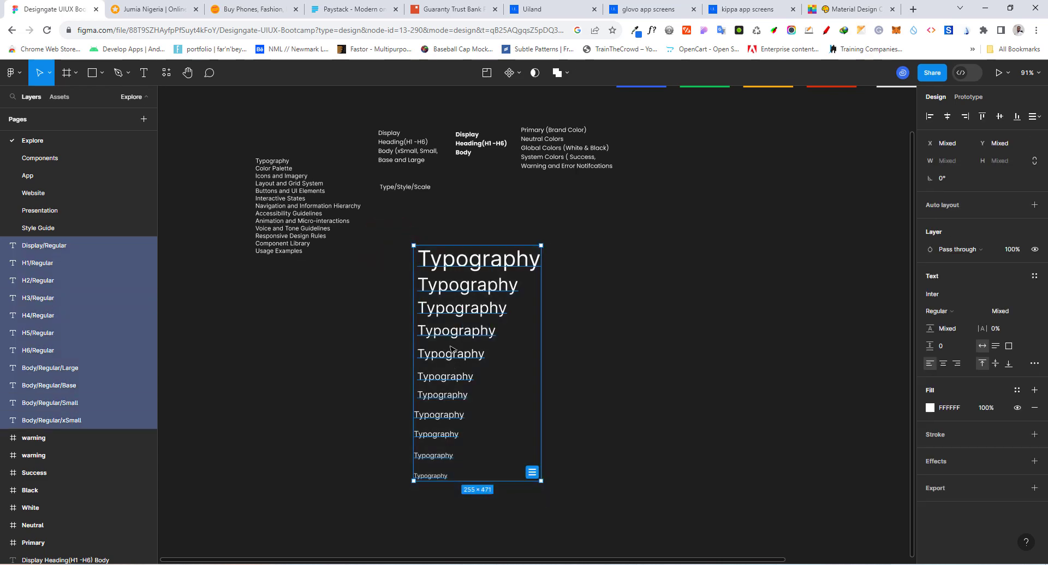
pyautogui.hotkey('ctrl', 'd')
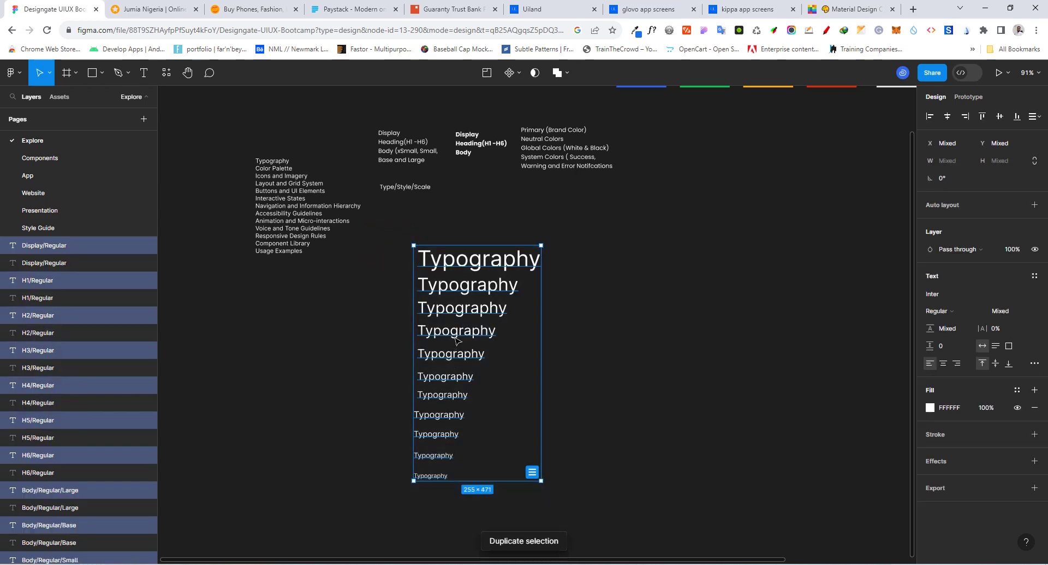
pyautogui.click(455, 332)
pyautogui.moveTo(506, 337); pyautogui.dragTo(608, 337)
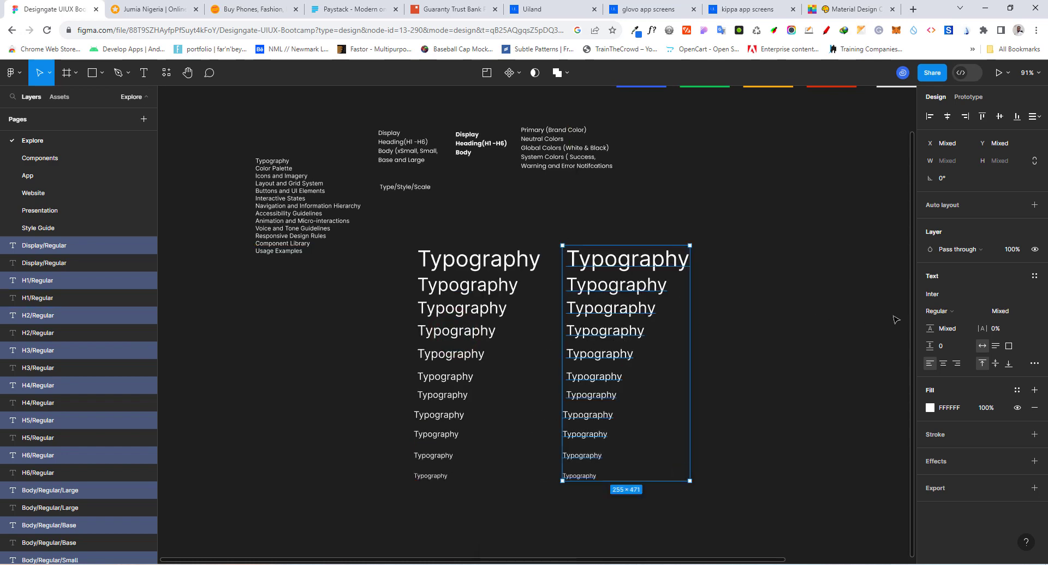
# Step: Set the duplicated column's font weight to Bold and replace Regular with Bold in all of its layer names
pyautogui.click(945, 310)
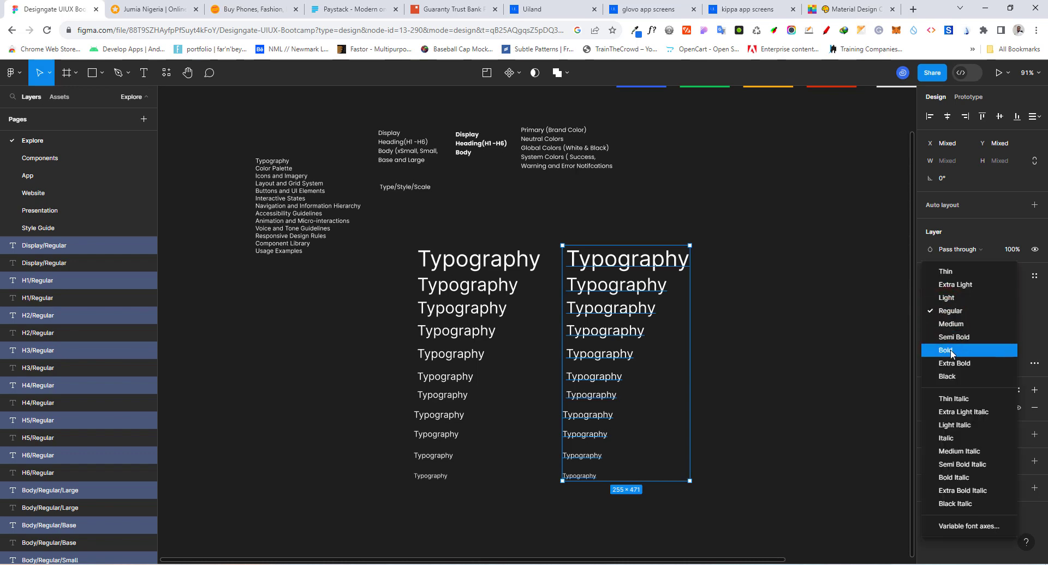
pyautogui.click(947, 350)
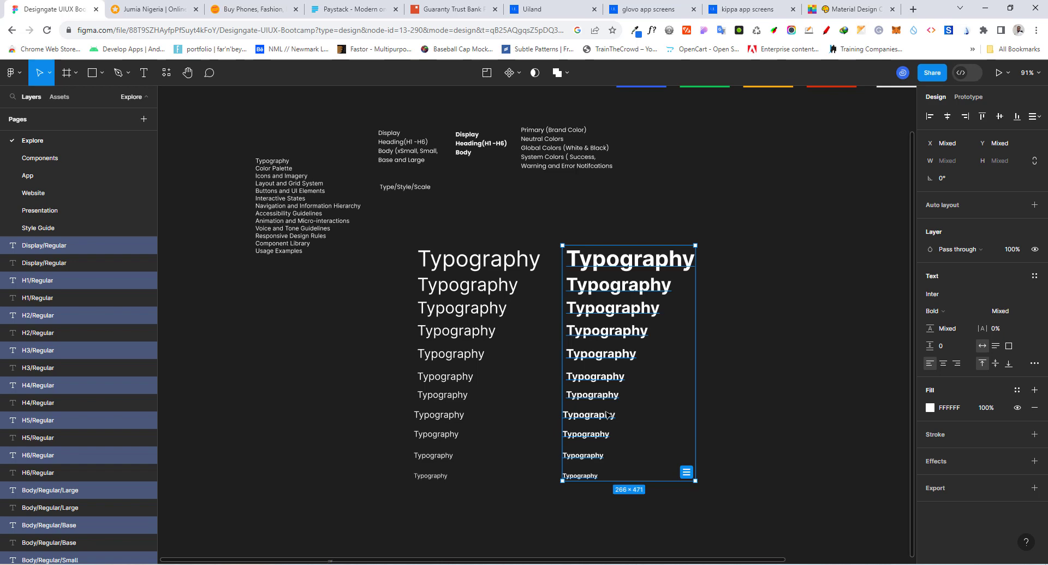
pyautogui.hotkey('ctrl', 'r')
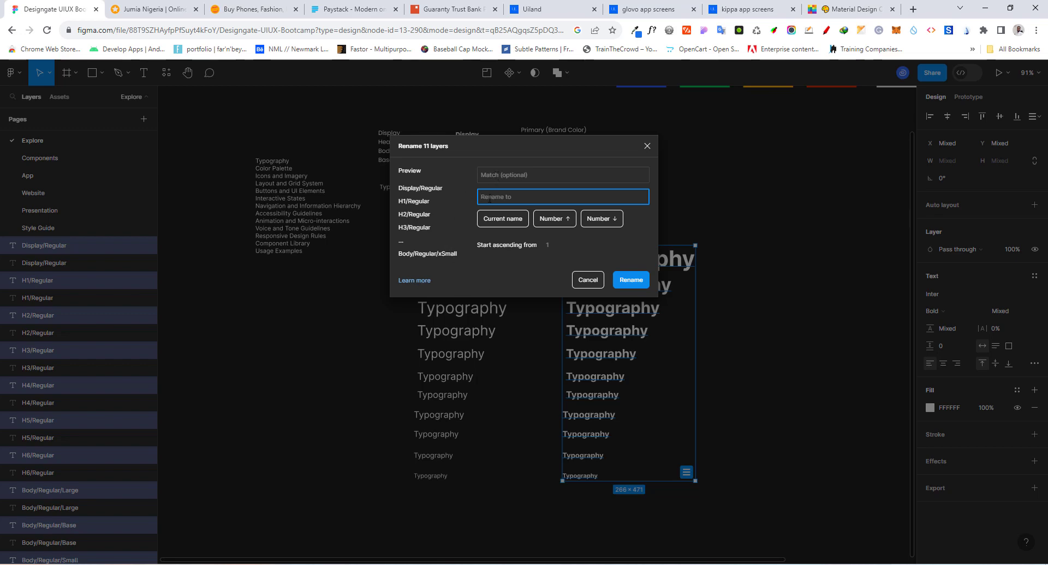
pyautogui.click(490, 174)
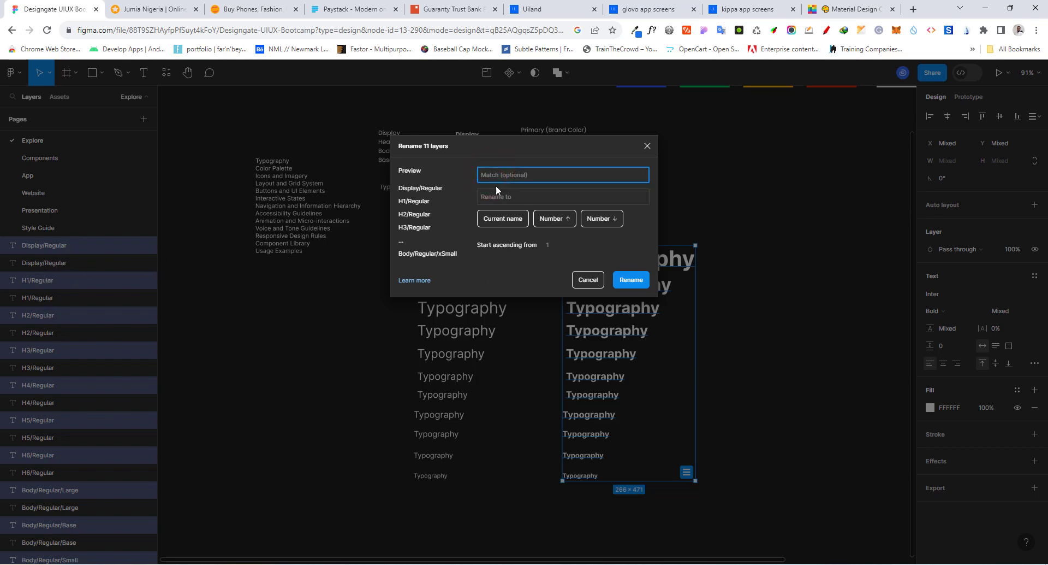
pyautogui.write('Regu')
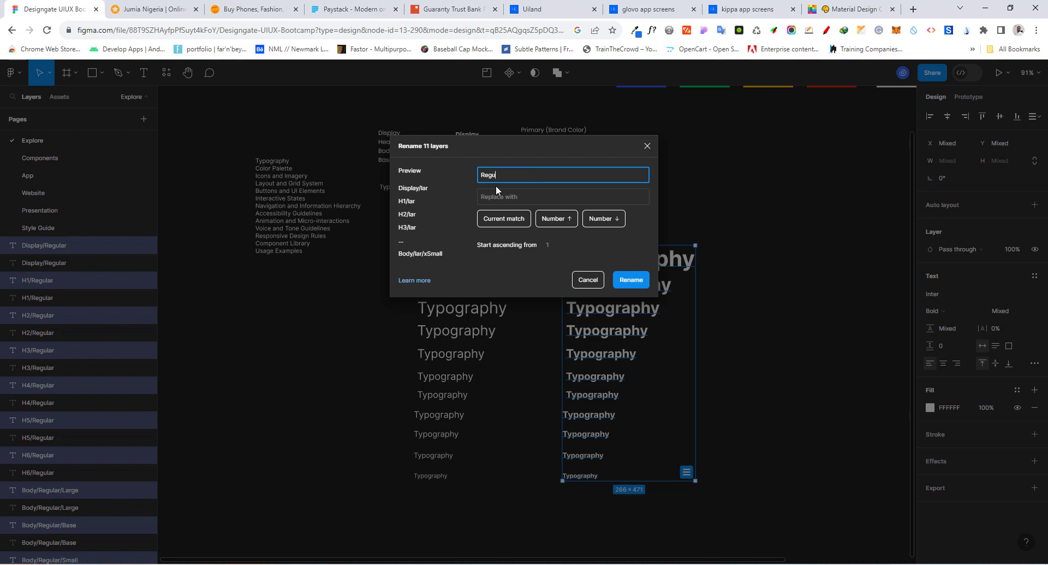
pyautogui.write('lar')
pyautogui.click(491, 198)
pyautogui.write('Bold')
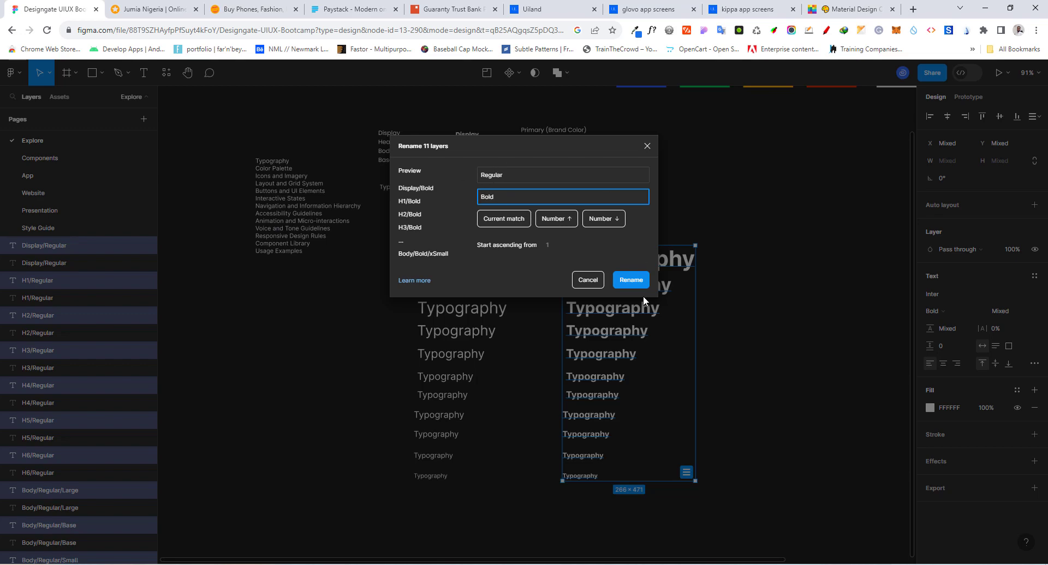
pyautogui.click(632, 279)
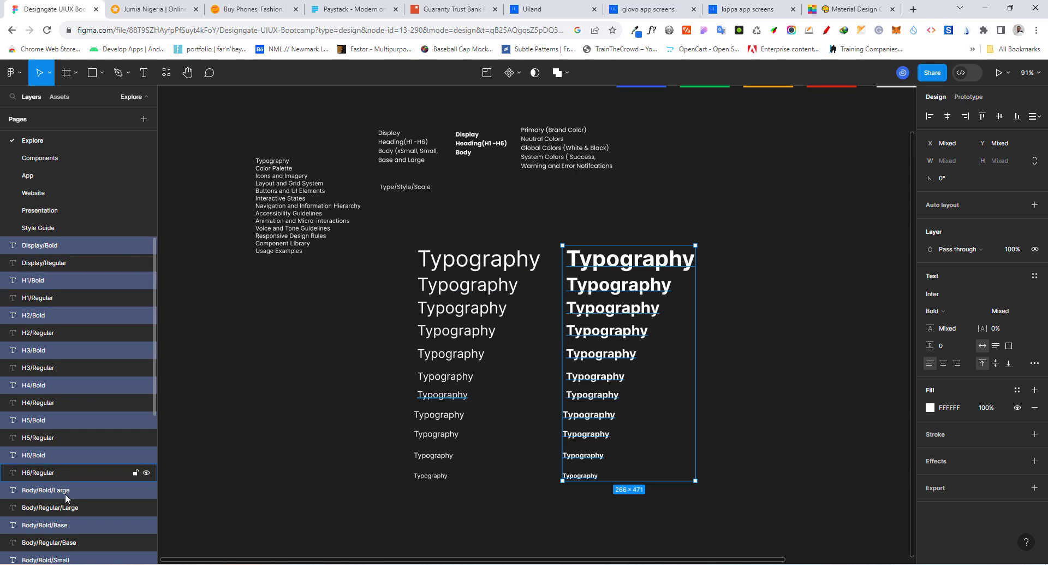
# Step: Set every sample in the Regular and Bold columns to the Poppins font and apply the neutral-900 colour style
pyautogui.scroll(-1, 496, 386)
pyautogui.moveTo(374, 206); pyautogui.dragTo(672, 449)
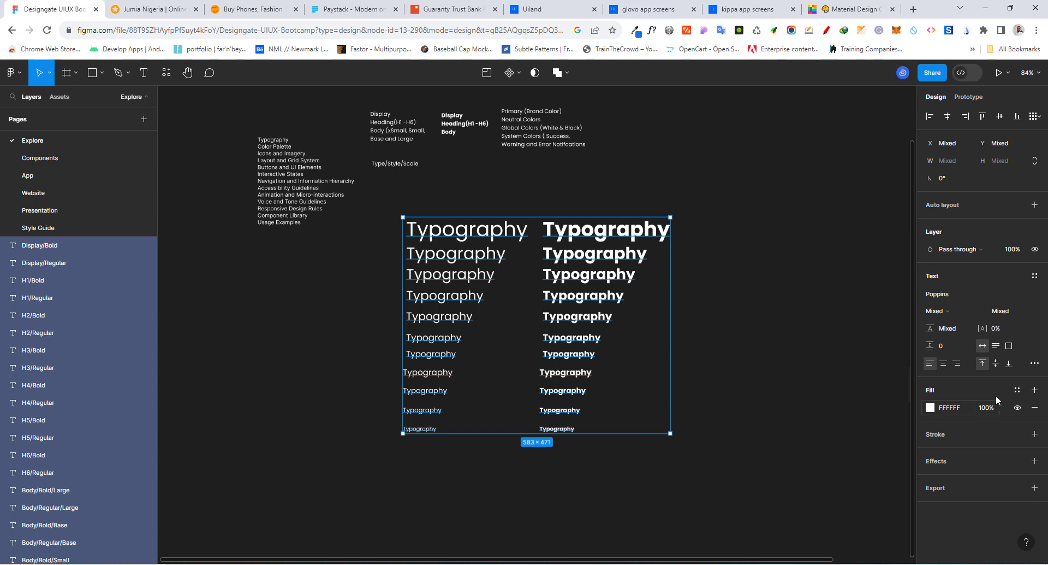
pyautogui.click(1017, 391)
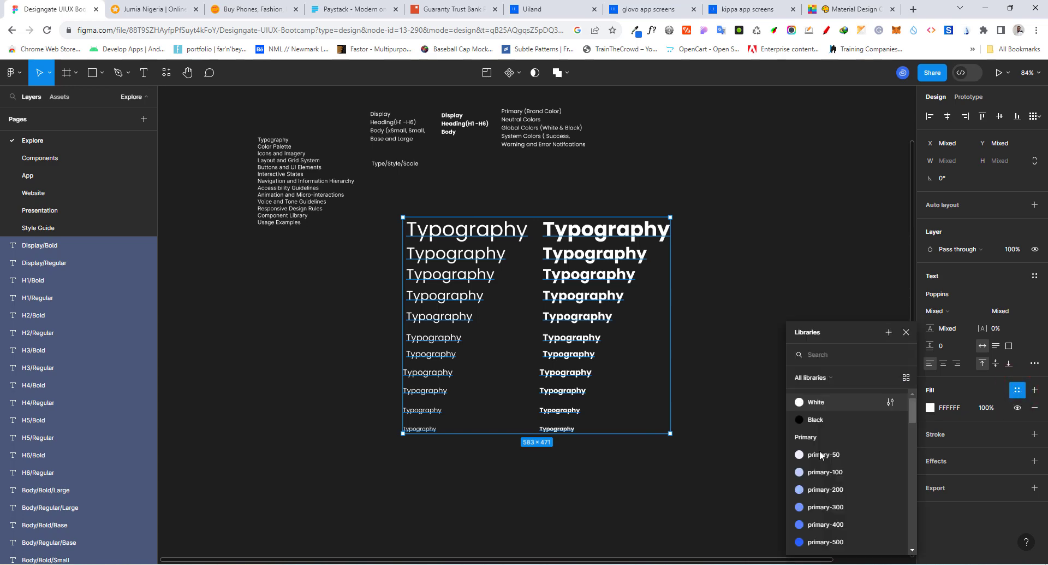
pyautogui.scroll(-15, 824, 451)
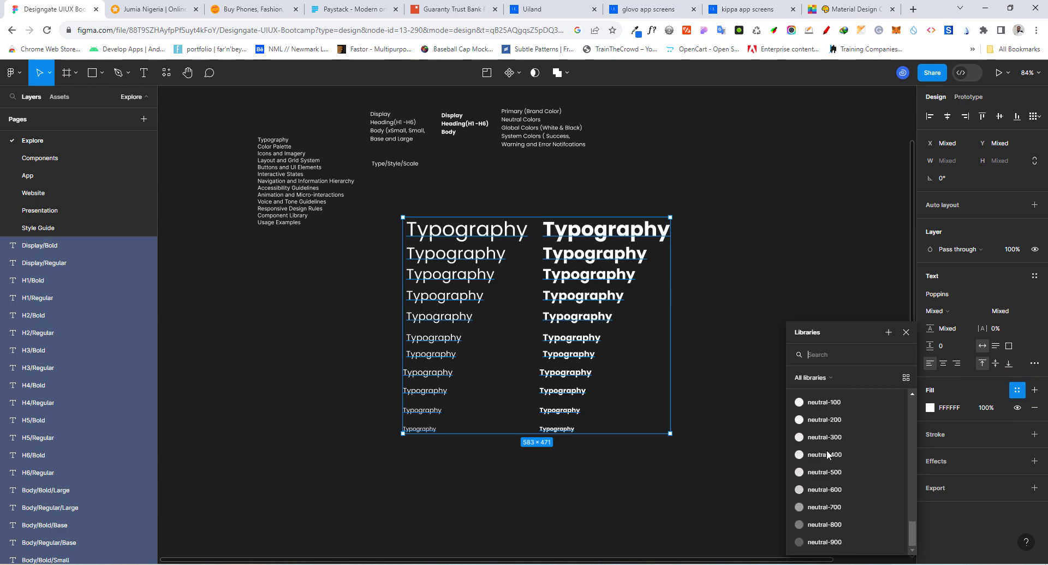
pyautogui.click(822, 542)
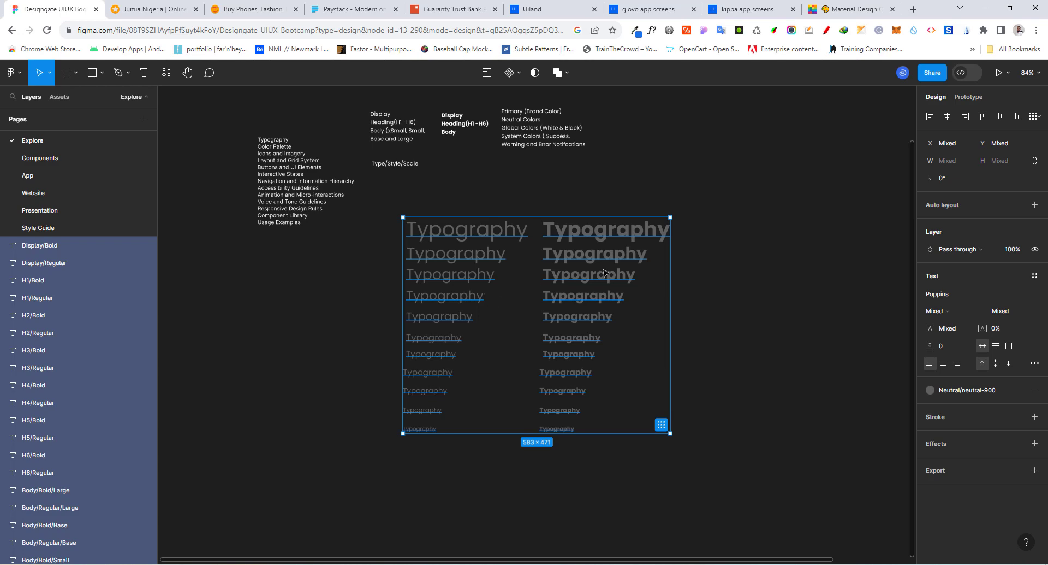
pyautogui.click(708, 216)
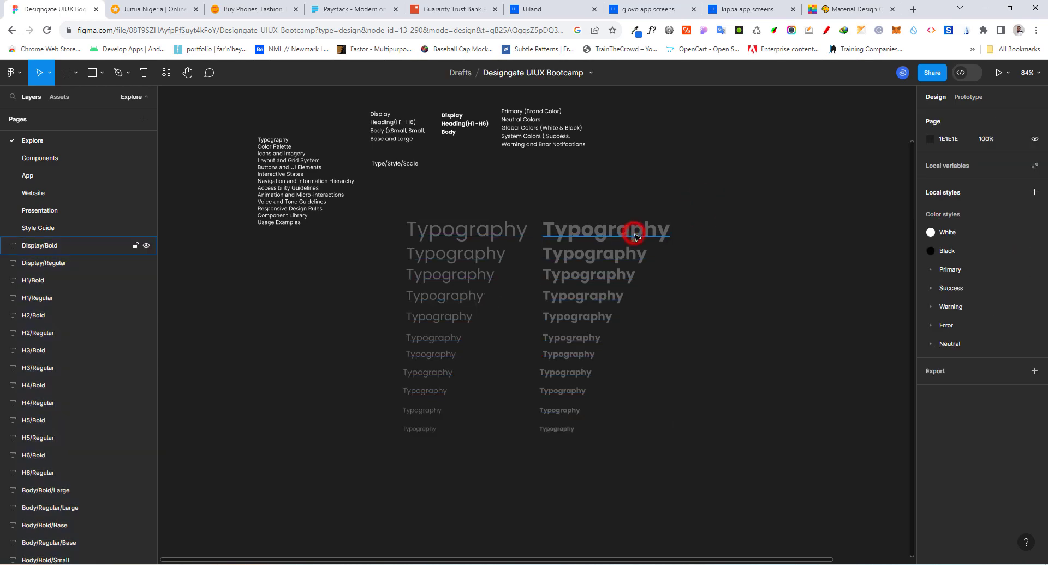
pyautogui.click(635, 243)
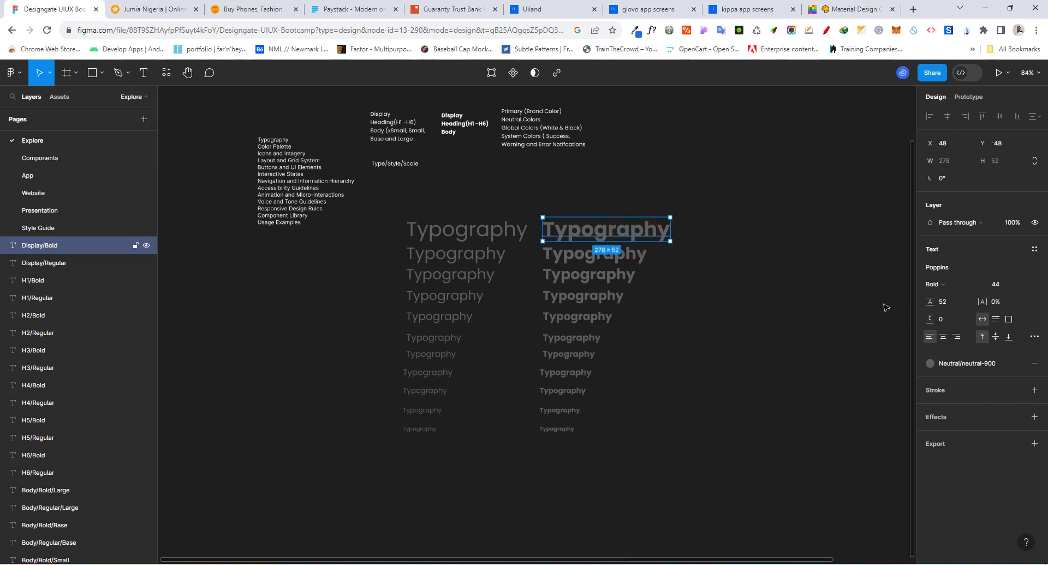
pyautogui.click(1035, 250)
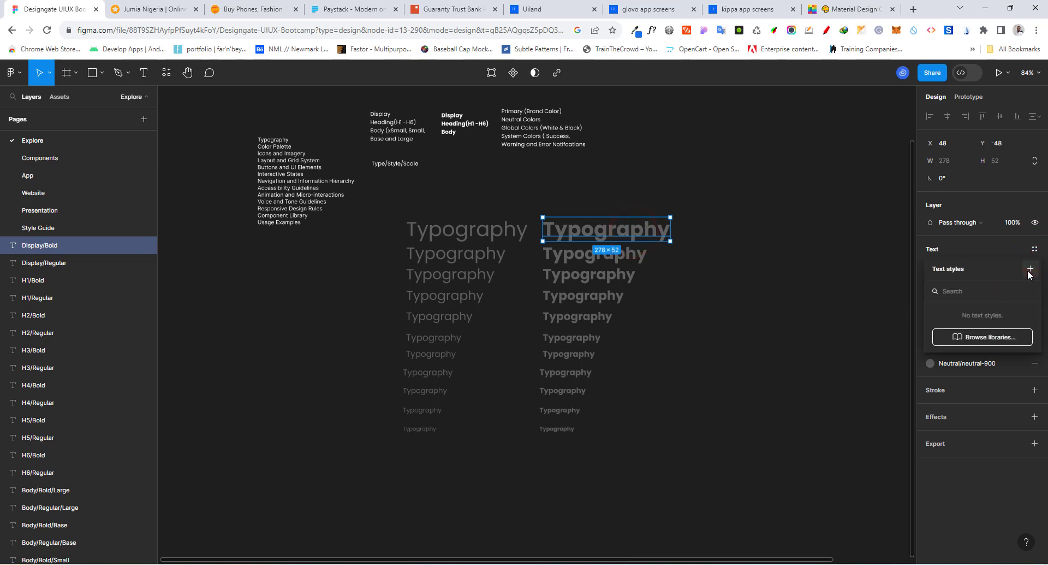
pyautogui.click(716, 242)
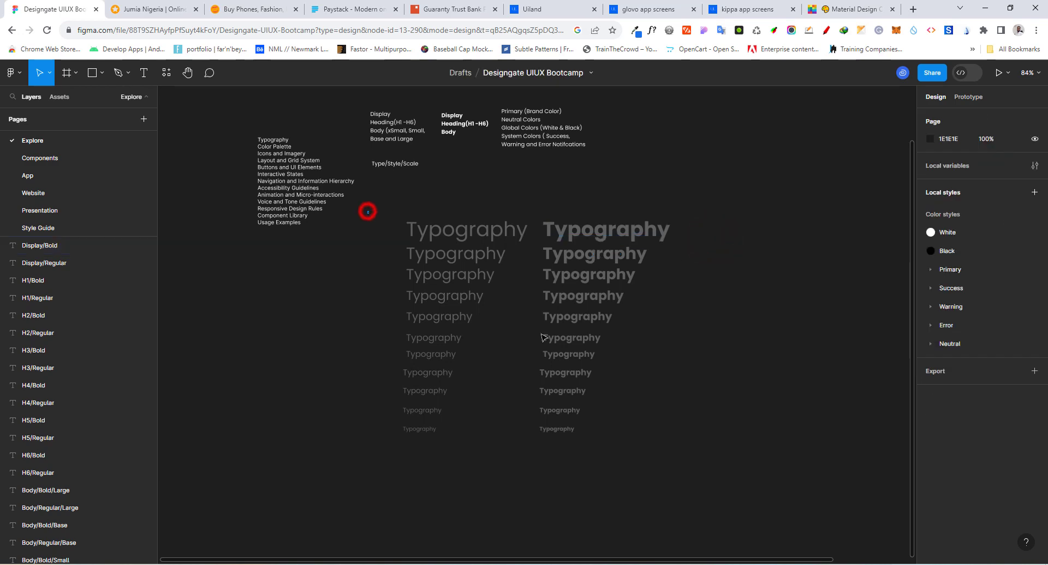
# Step: Select all samples in both columns and open the plugin manager
pyautogui.moveTo(367, 210); pyautogui.dragTo(438, 262)
pyautogui.moveTo(655, 394); pyautogui.dragTo(695, 438)
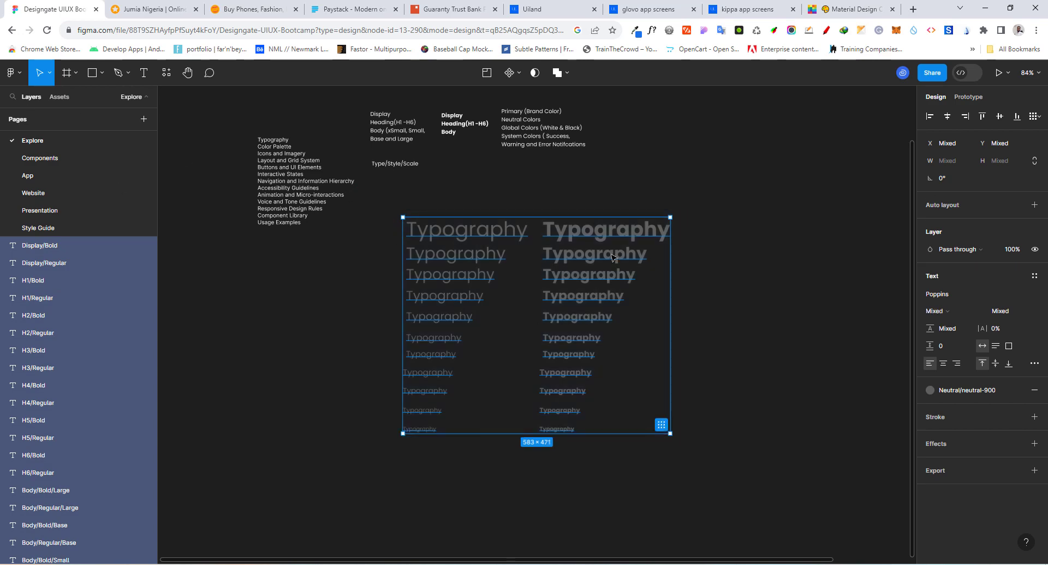
pyautogui.click(17, 72)
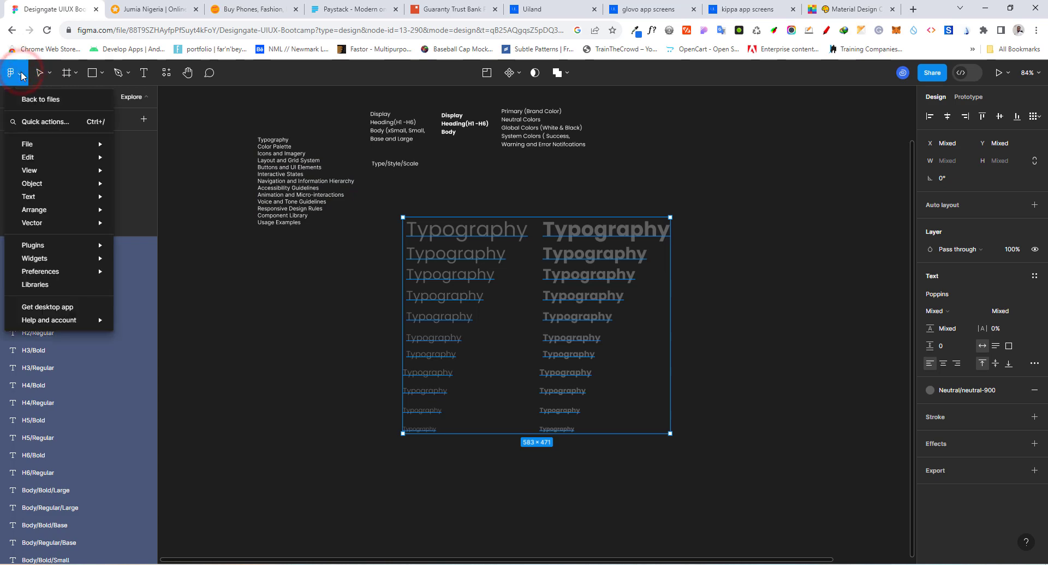
pyautogui.moveTo(67, 246)
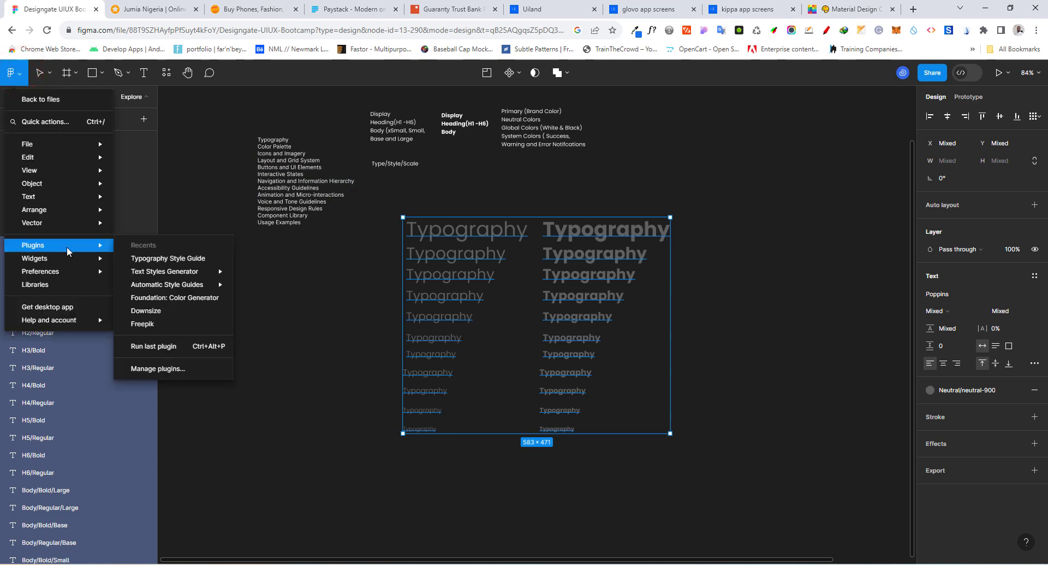
pyautogui.click(178, 366)
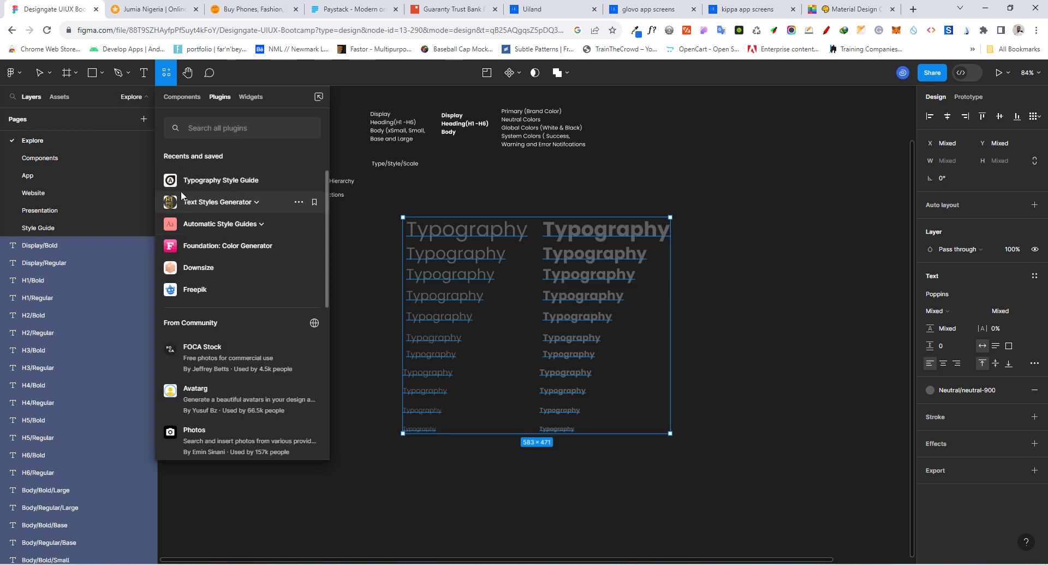
# Step: Find the Text Styles Generator plugin by searching for "text style generator" and run Generate Text Styles on the selected samples
pyautogui.click(188, 129)
pyautogui.click(187, 128)
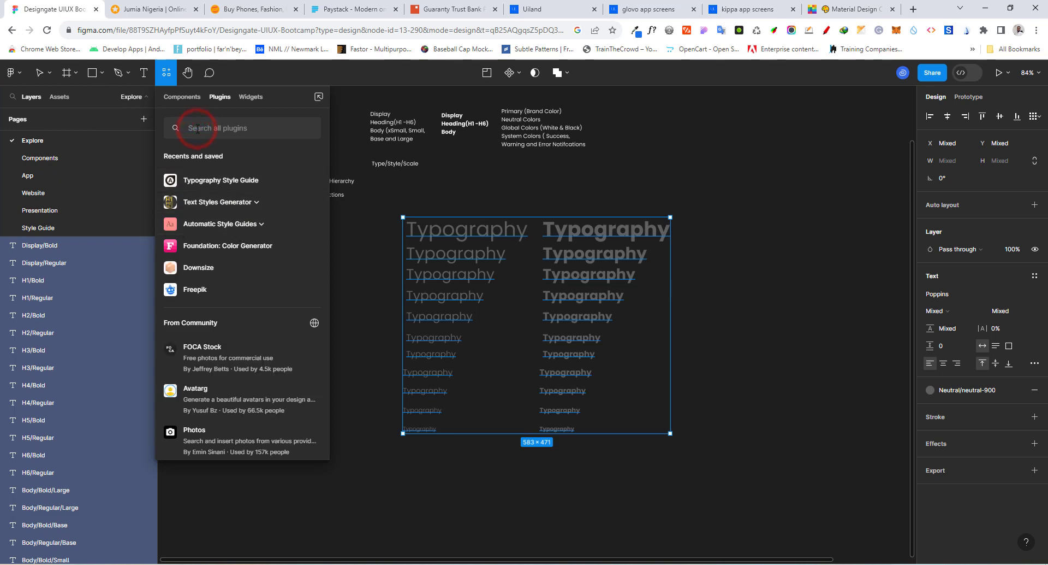
pyautogui.write('textsty')
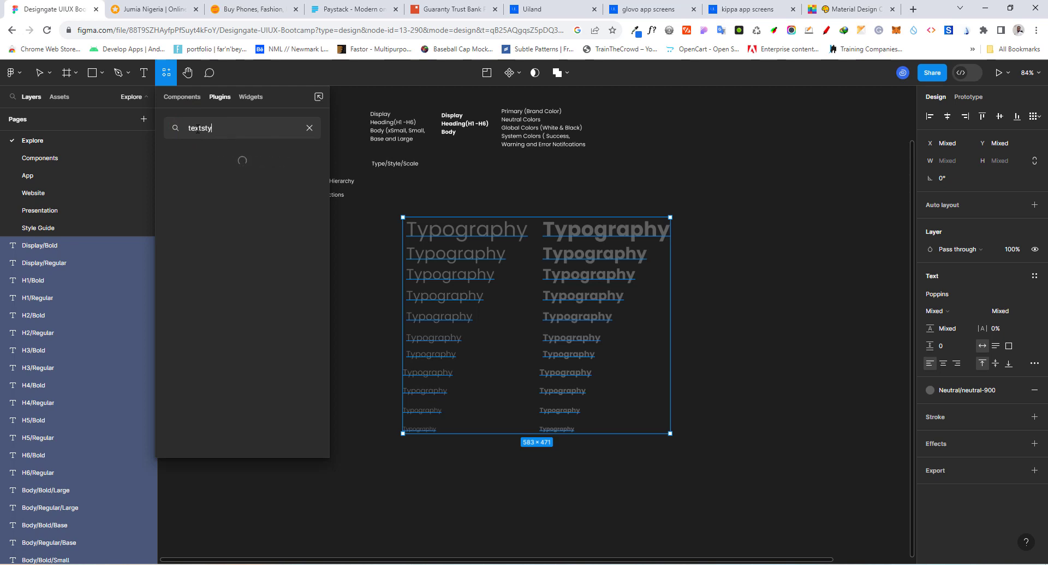
pyautogui.write('le gene')
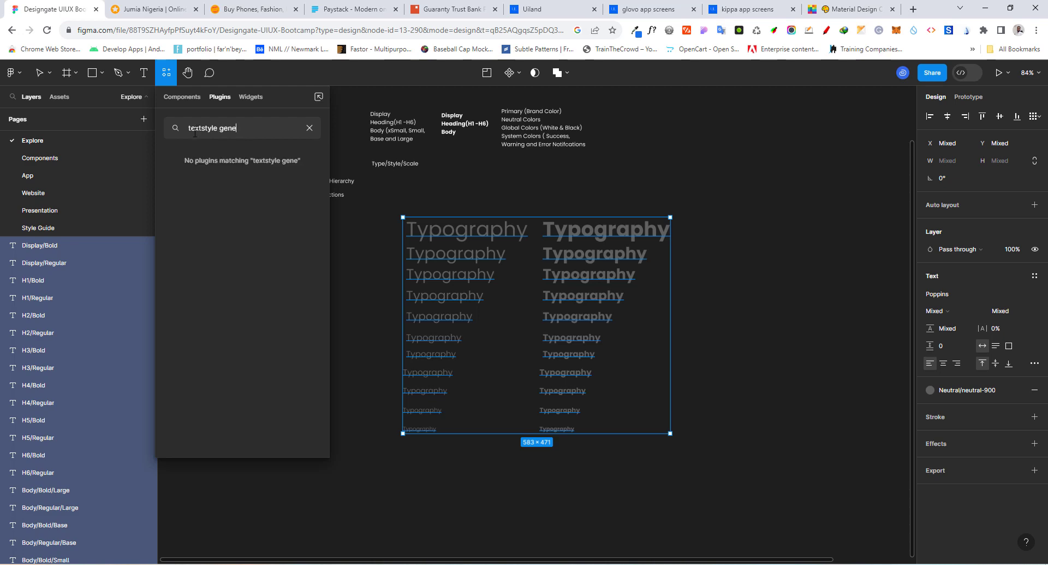
pyautogui.write('rat')
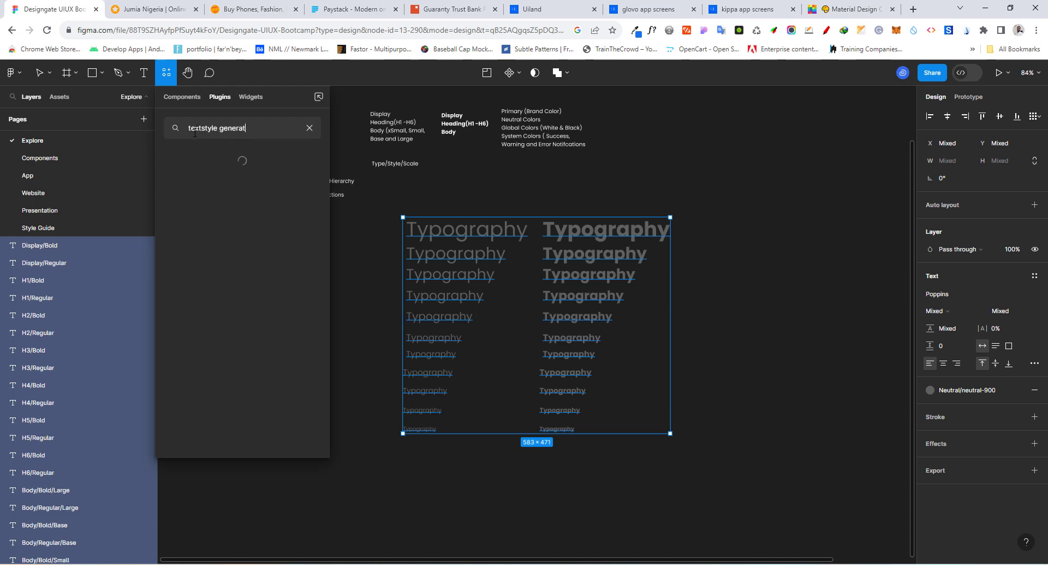
pyautogui.write('or')
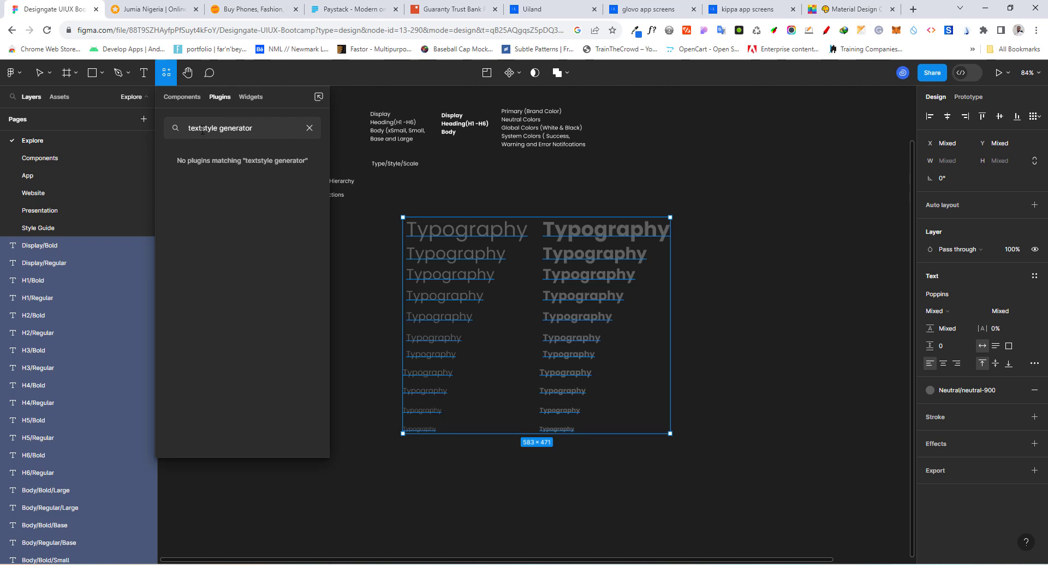
pyautogui.click(203, 128)
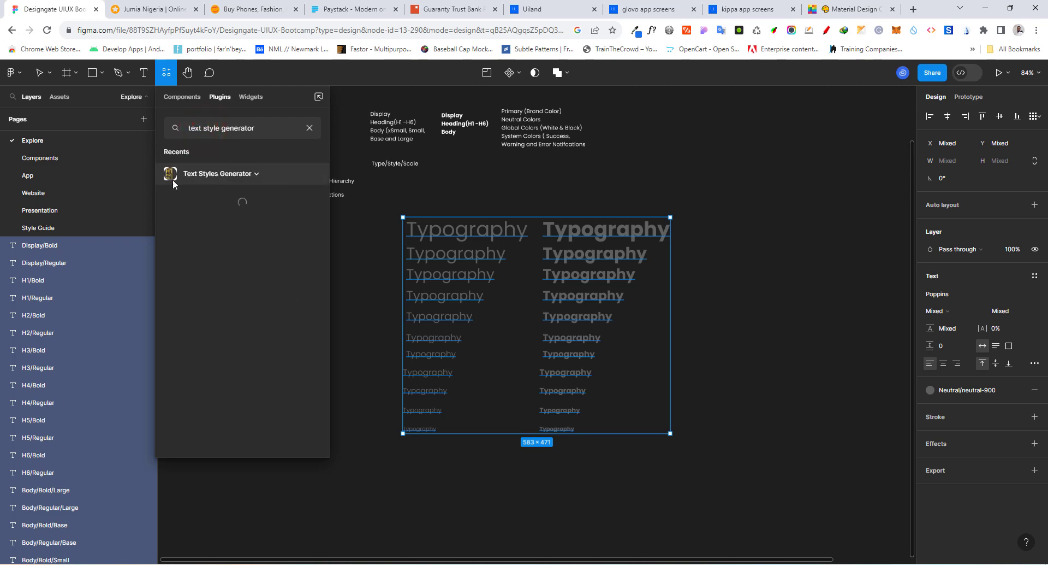
pyautogui.click(224, 172)
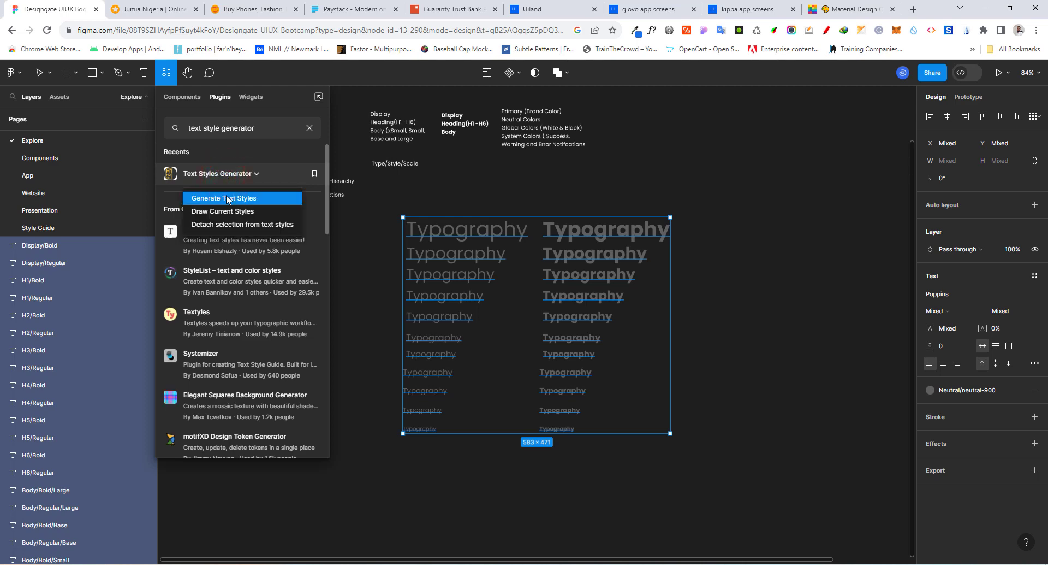
pyautogui.click(226, 199)
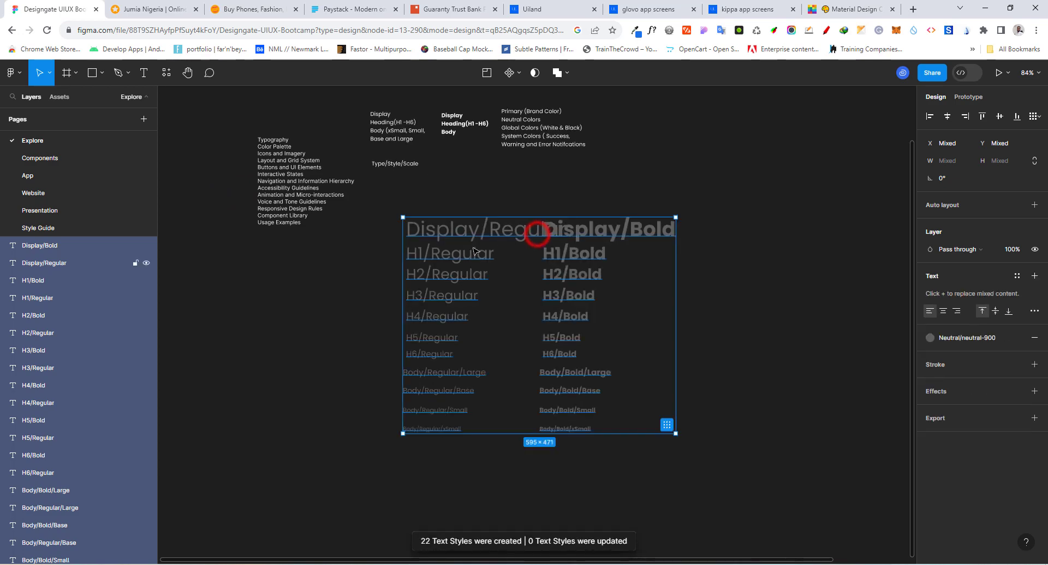
# Step: Move both sample columns to the left and slightly down on the canvas, and deselect them
pyautogui.moveTo(539, 230); pyautogui.dragTo(472, 242)
pyautogui.click(710, 235)
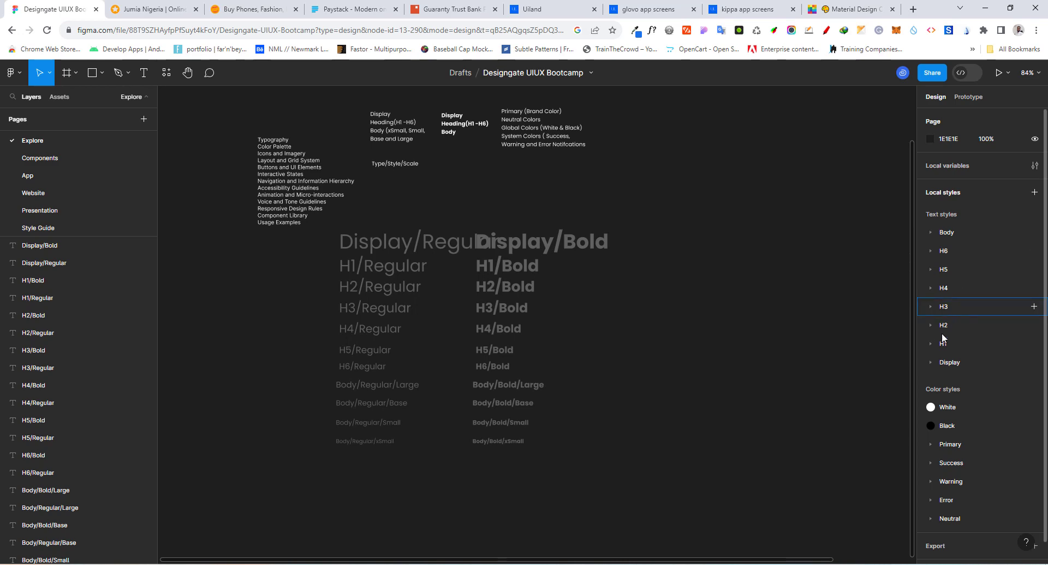
# Step: Reorder the local text style groups as Display, H1, H2, H3, H4, H5, H6, Body
pyautogui.click(951, 362)
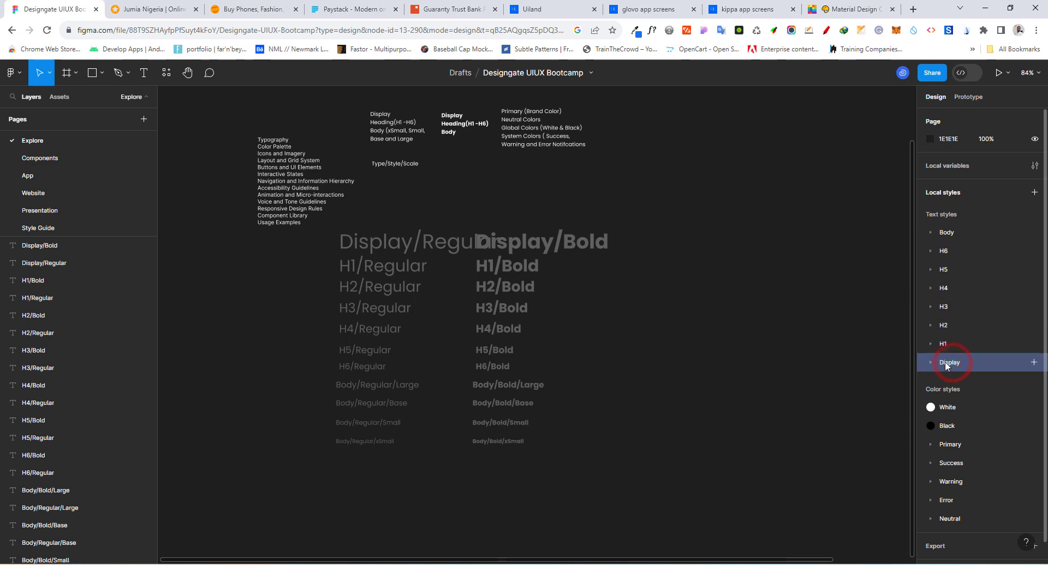
pyautogui.moveTo(945, 361); pyautogui.dragTo(939, 224)
pyautogui.click(942, 363)
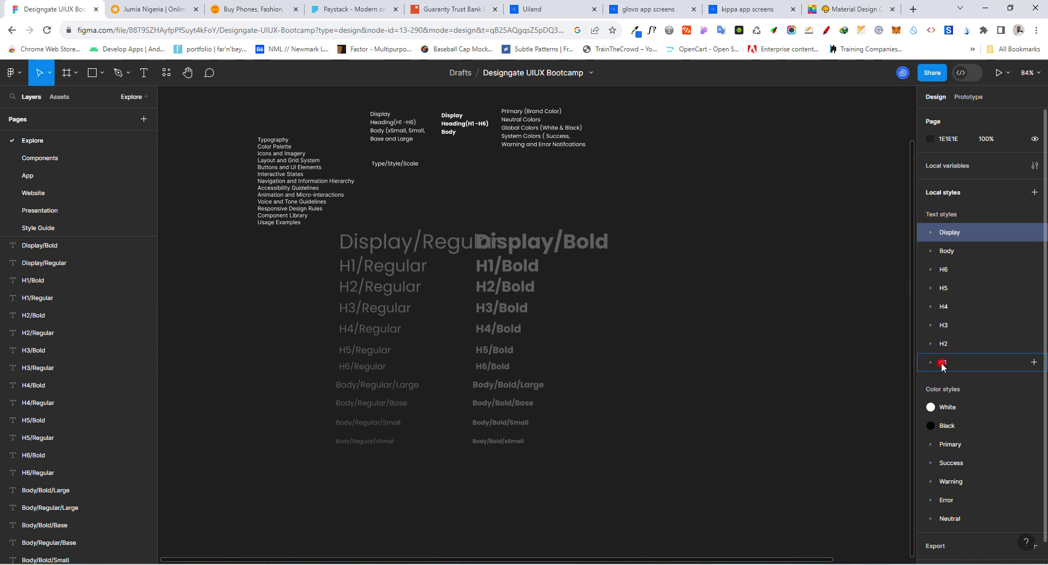
pyautogui.moveTo(943, 364); pyautogui.dragTo(935, 249)
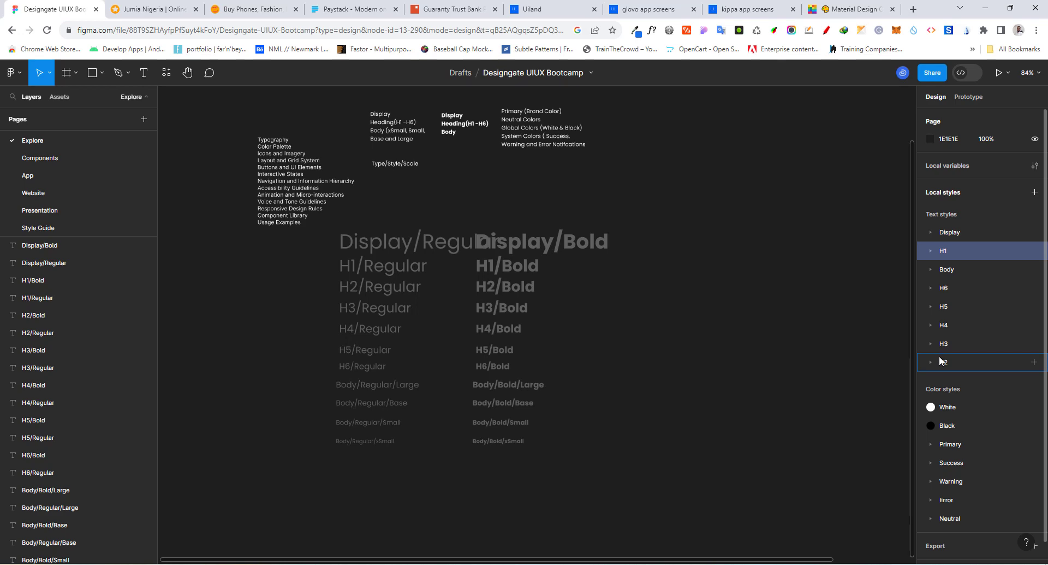
pyautogui.moveTo(943, 362); pyautogui.dragTo(926, 263)
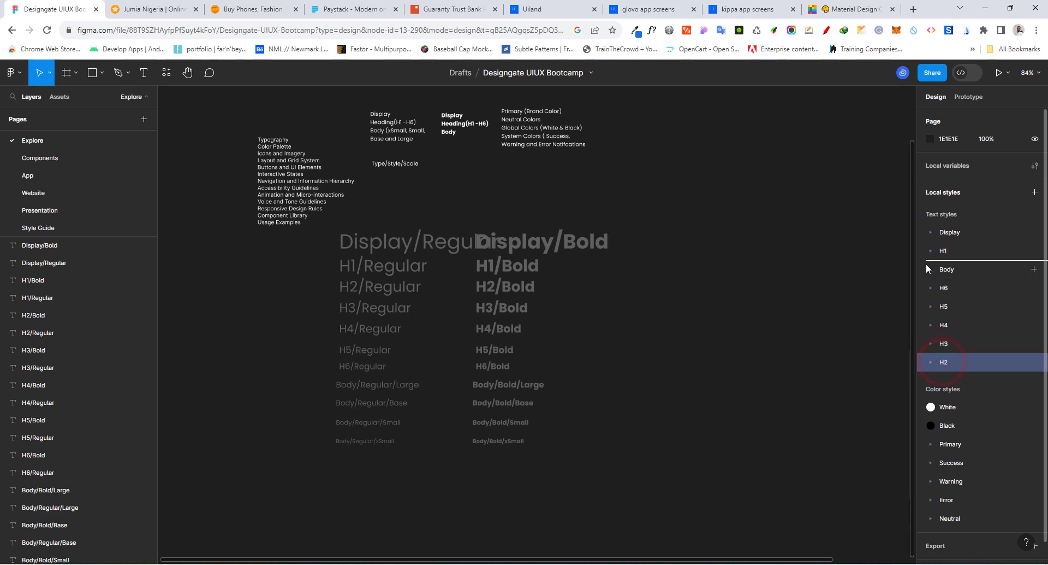
pyautogui.click(940, 361)
pyautogui.moveTo(940, 363); pyautogui.dragTo(931, 283)
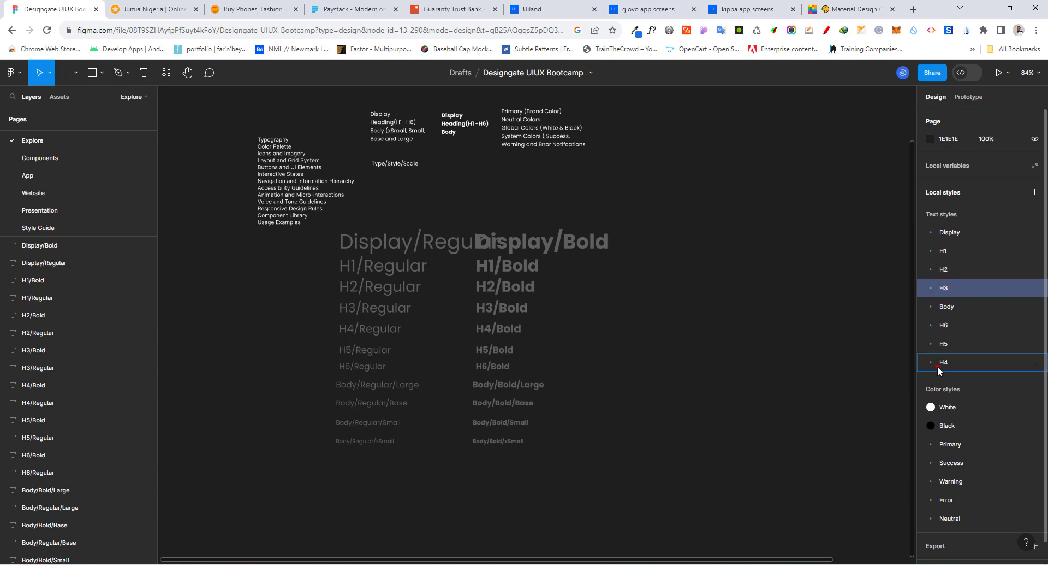
pyautogui.moveTo(937, 362); pyautogui.dragTo(926, 307)
pyautogui.click(946, 364)
pyautogui.moveTo(946, 365); pyautogui.dragTo(944, 356)
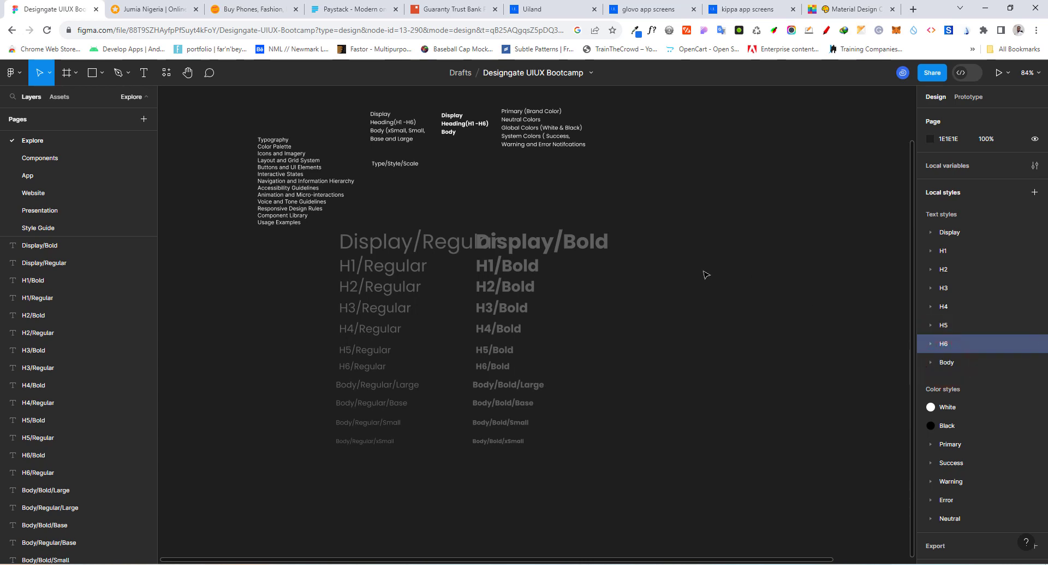
pyautogui.click(723, 271)
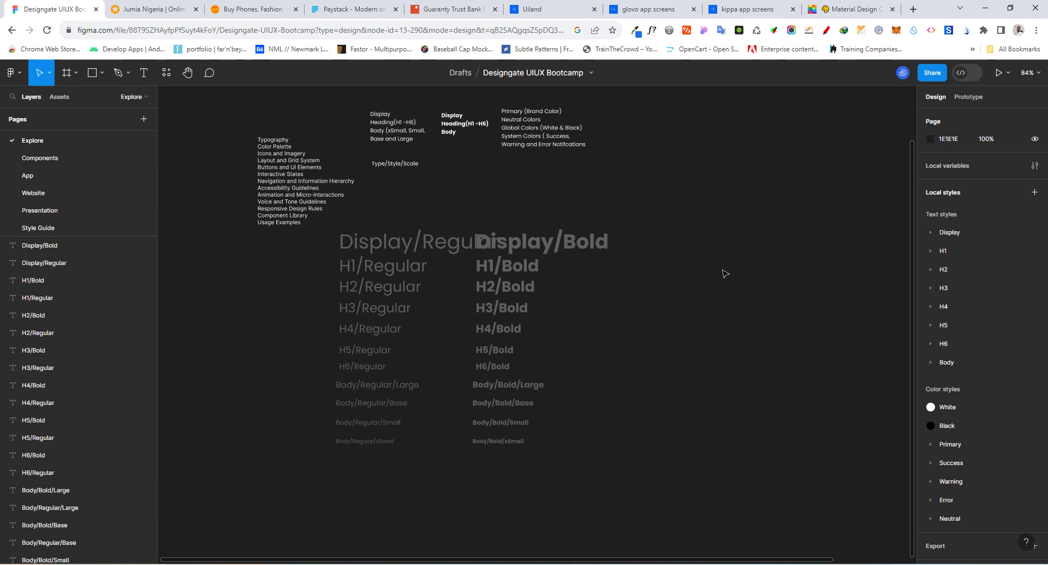
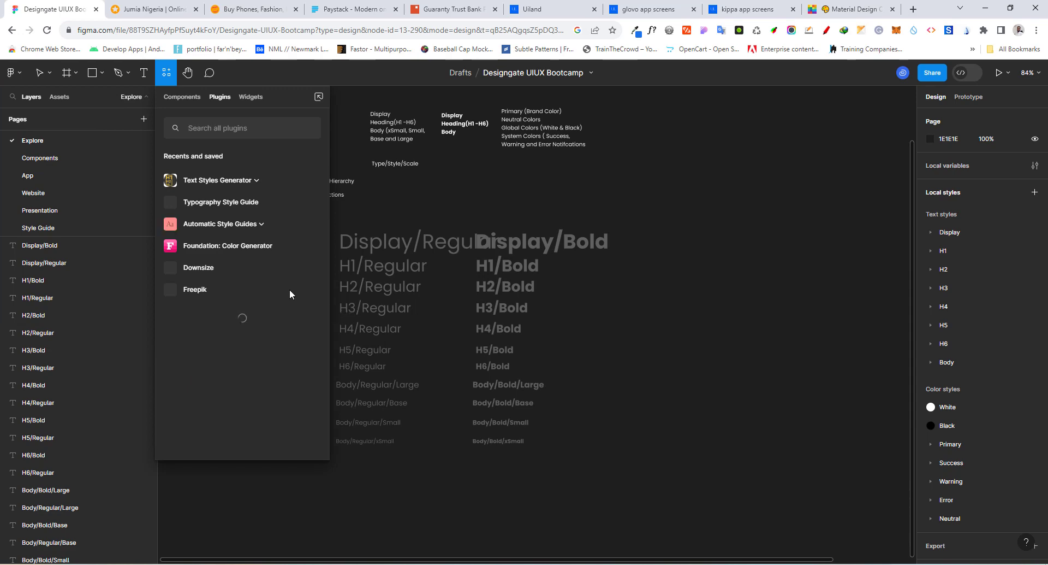
# Step: Find the Typography Style Guide plugin by searching for "typography s" and run it on the file's text styles
pyautogui.click(209, 129)
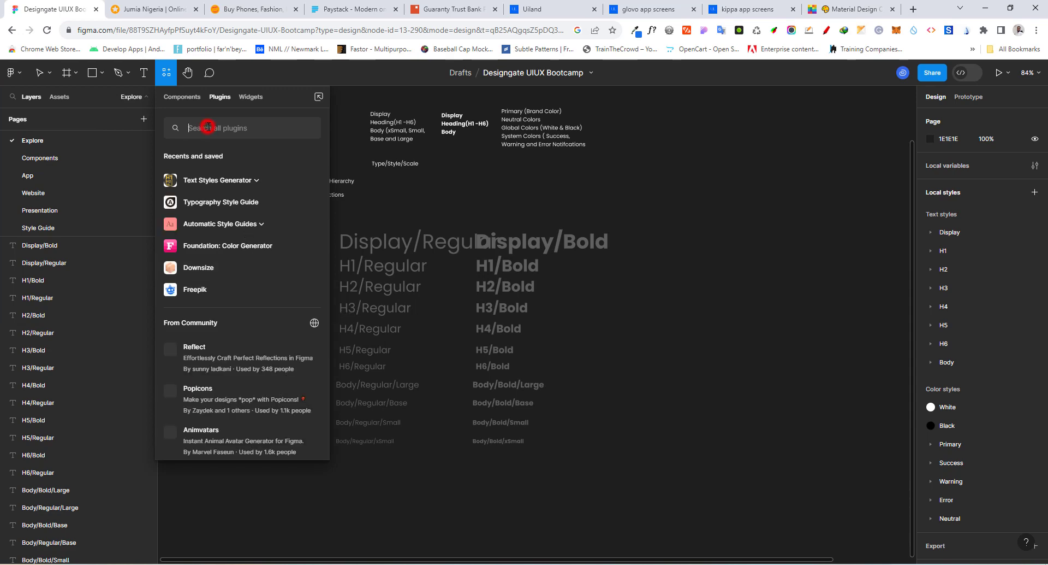
pyautogui.write('typo')
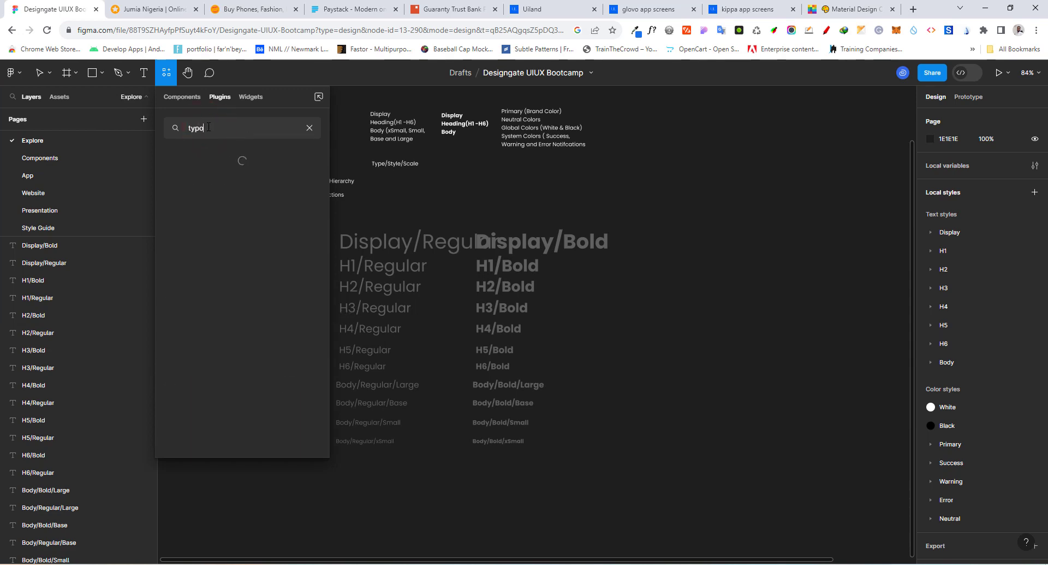
pyautogui.write('graphy s')
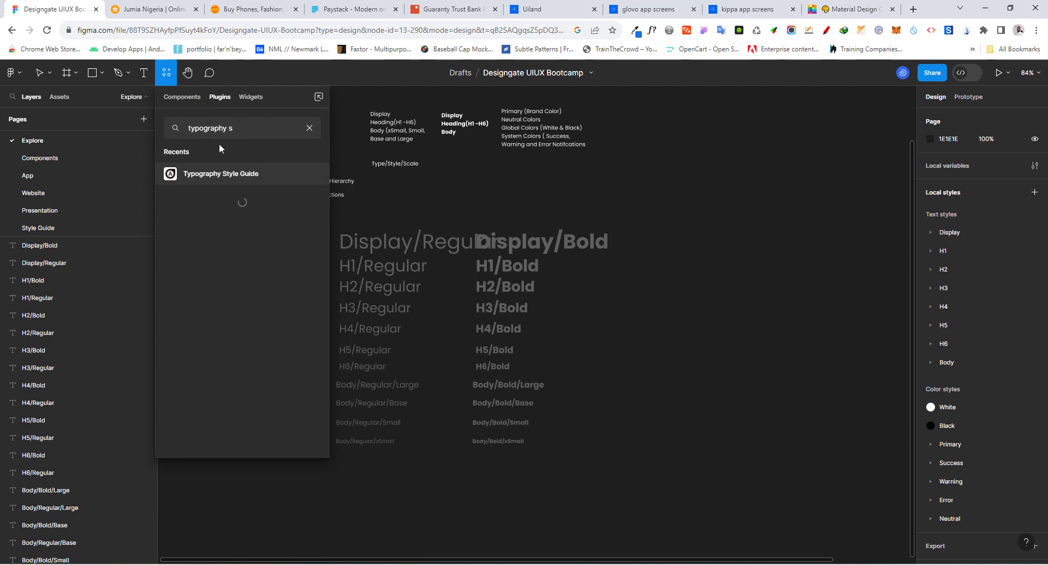
pyautogui.click(227, 173)
pyautogui.click(256, 173)
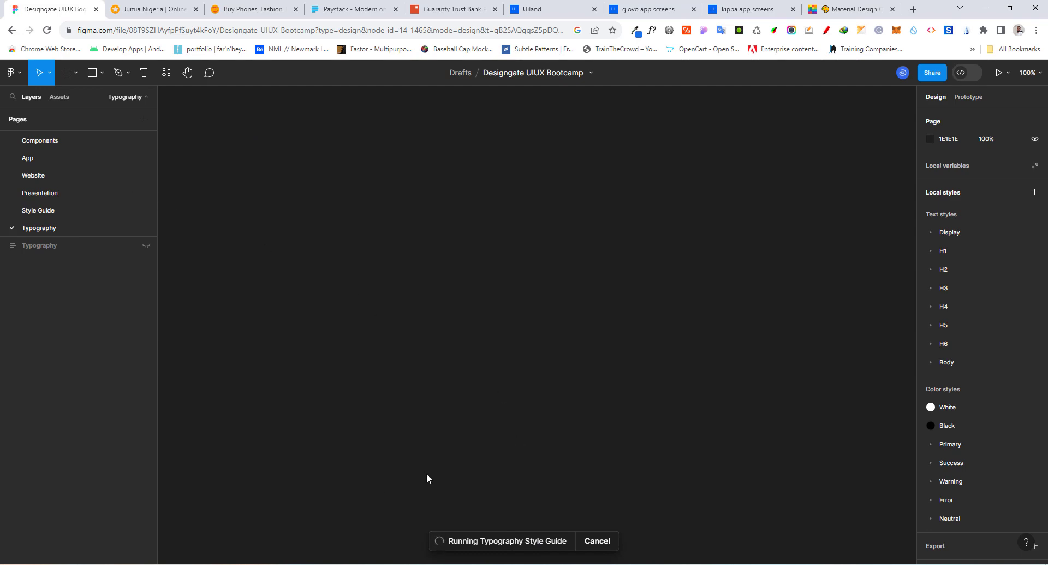
# Step: Examine the generated typography guide from Display to Body, checking the font, size and line-height labels and the sample sentences
pyautogui.click(458, 326)
pyautogui.scroll(-2, 568, 167)
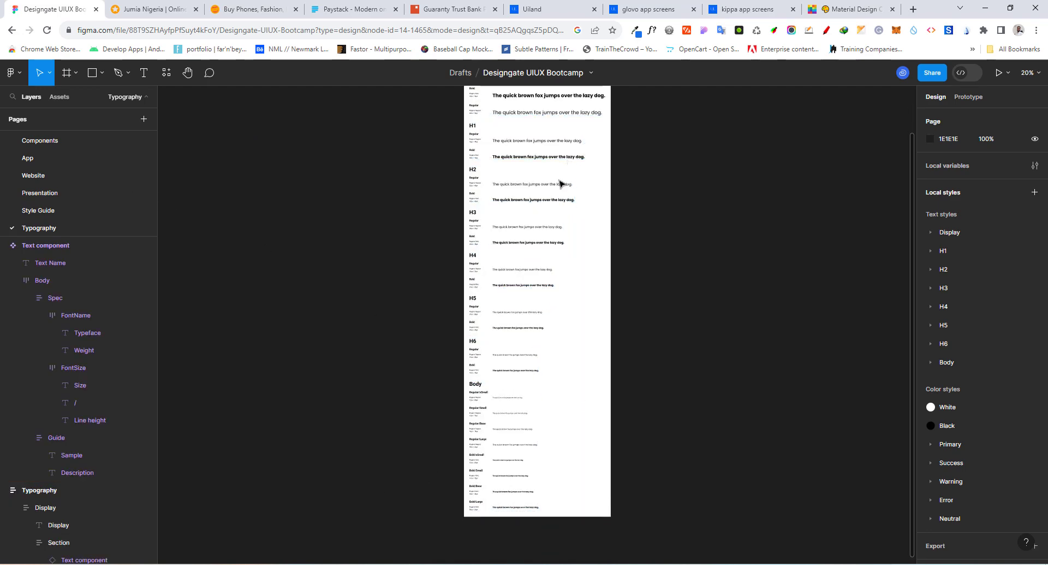
pyautogui.scroll(-3, 505, 351)
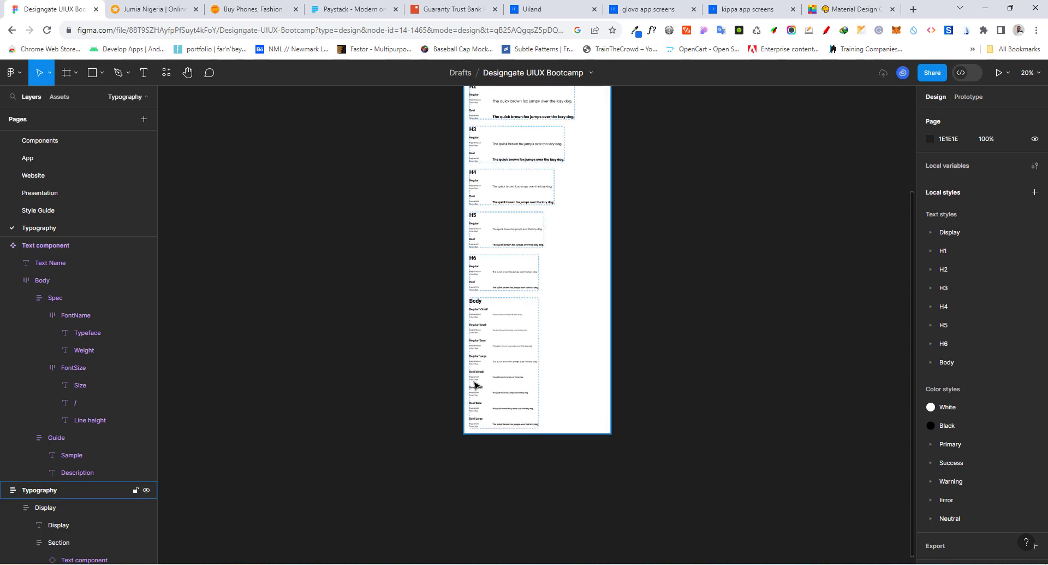
pyautogui.scroll(10, 532, 376)
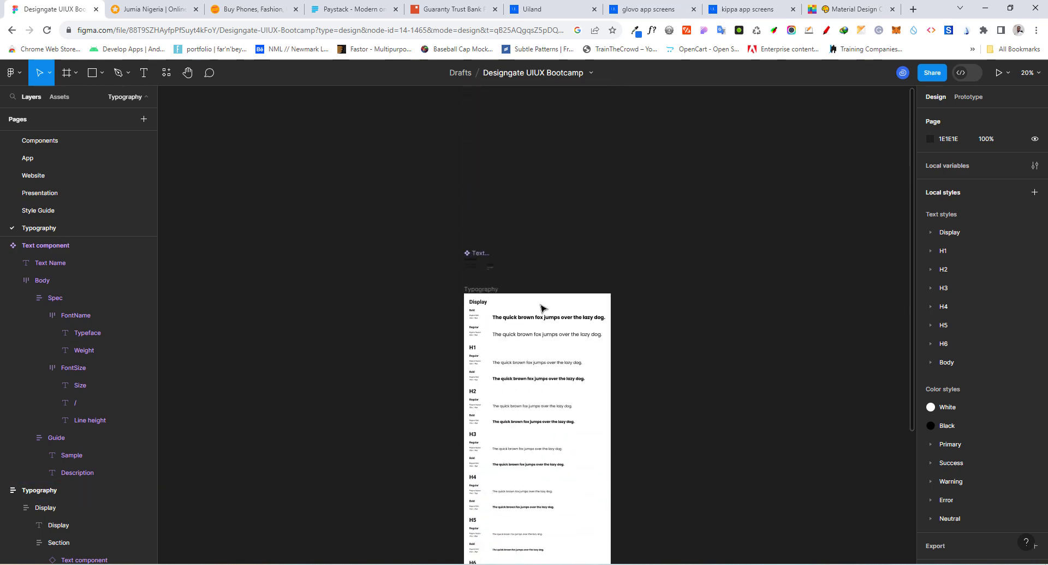
pyautogui.click(546, 314)
pyautogui.scroll(2, 575, 376)
pyautogui.scroll(8, 575, 376)
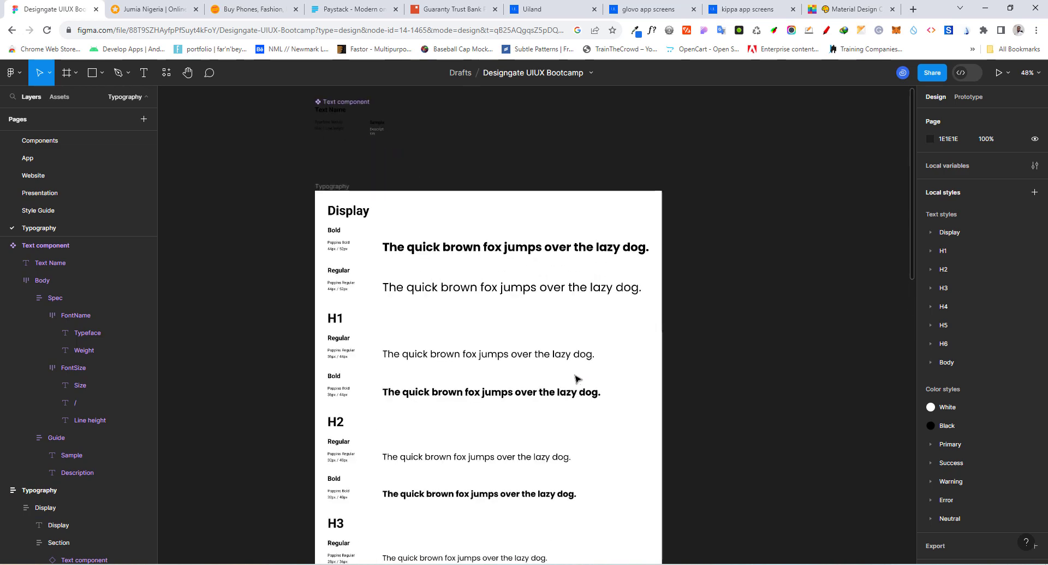
pyautogui.click(254, 226)
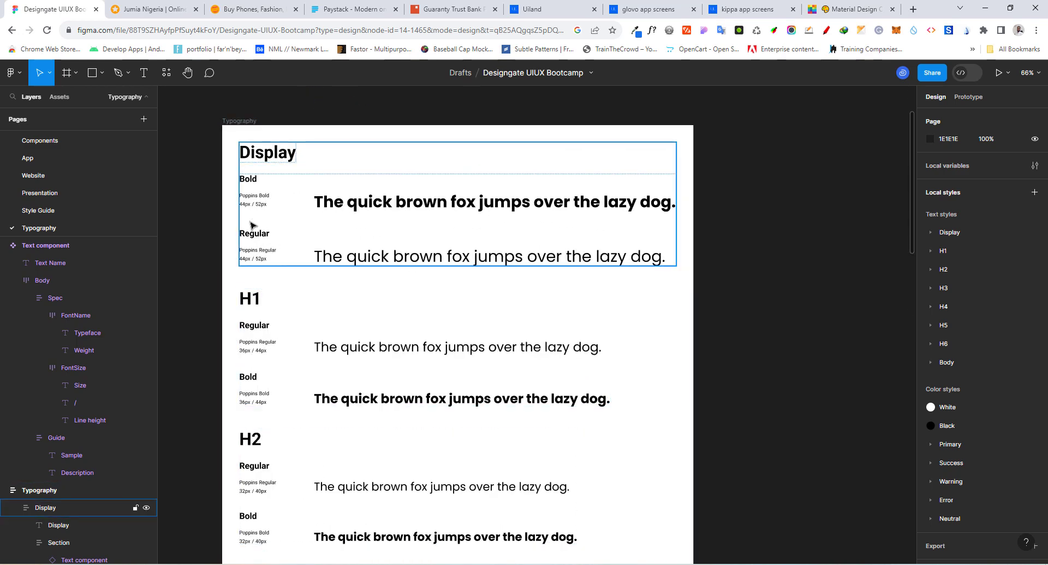
pyautogui.scroll(4, 251, 206)
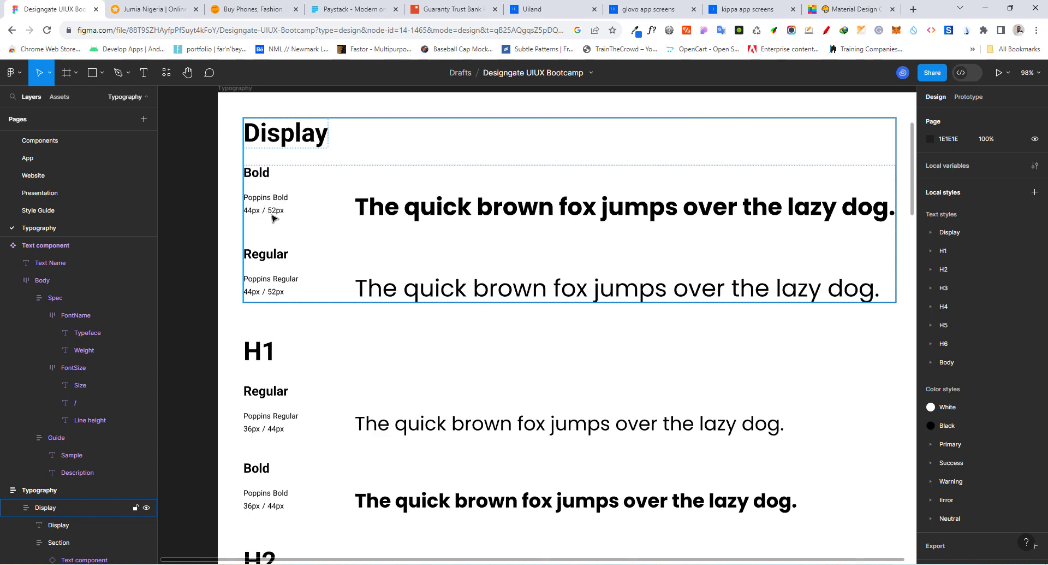
pyautogui.scroll(-10, 353, 209)
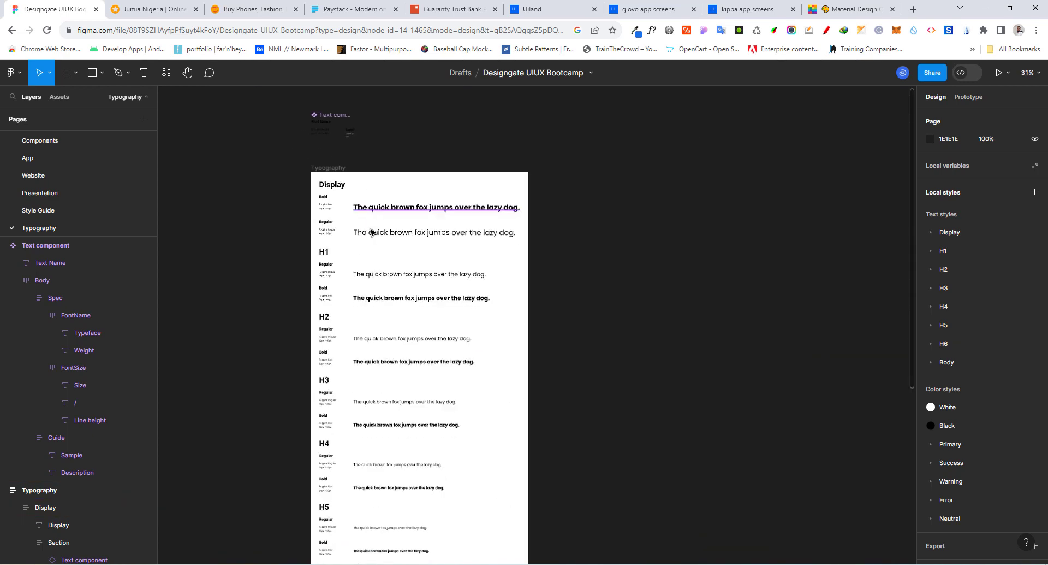
pyautogui.scroll(5, 322, 154)
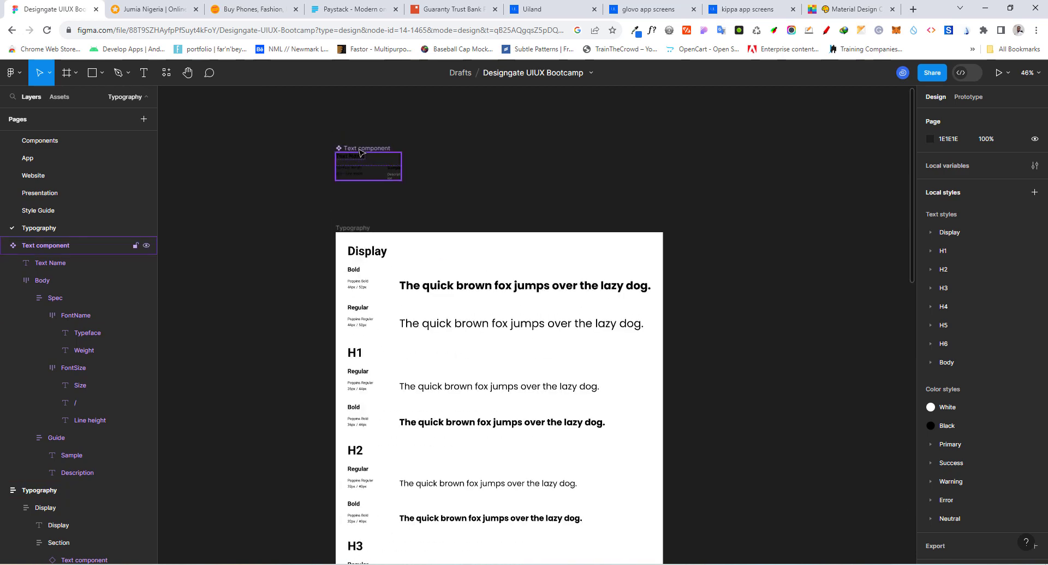
# Step: Copy the Text component and the Typography frame onto the Style Guide page
pyautogui.click(361, 150)
pyautogui.keyDown('shift'); pyautogui.click(352, 228); pyautogui.keyUp('shift')
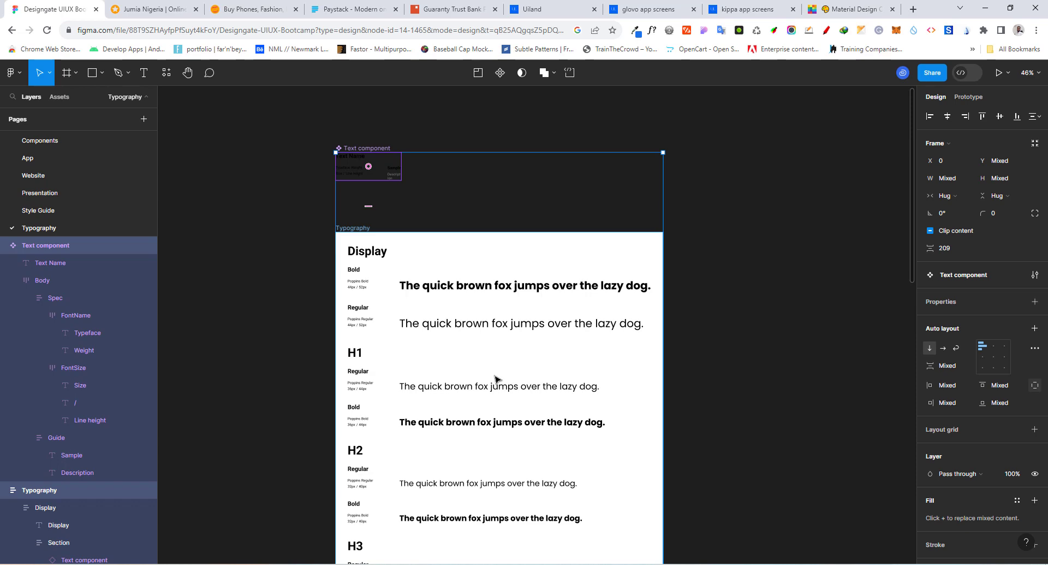
pyautogui.click(42, 211)
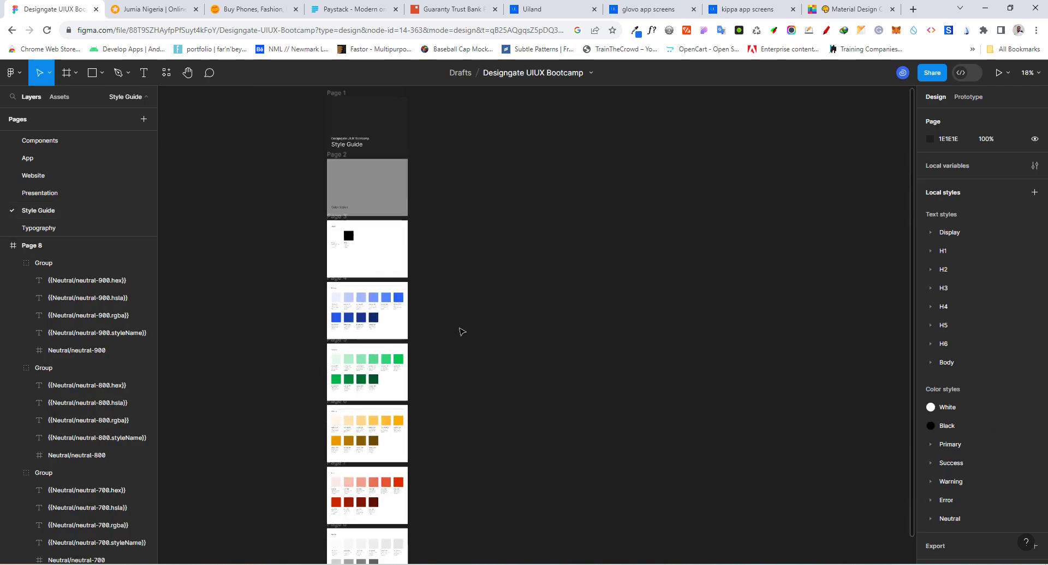
pyautogui.hotkey('ctrl', 'v')
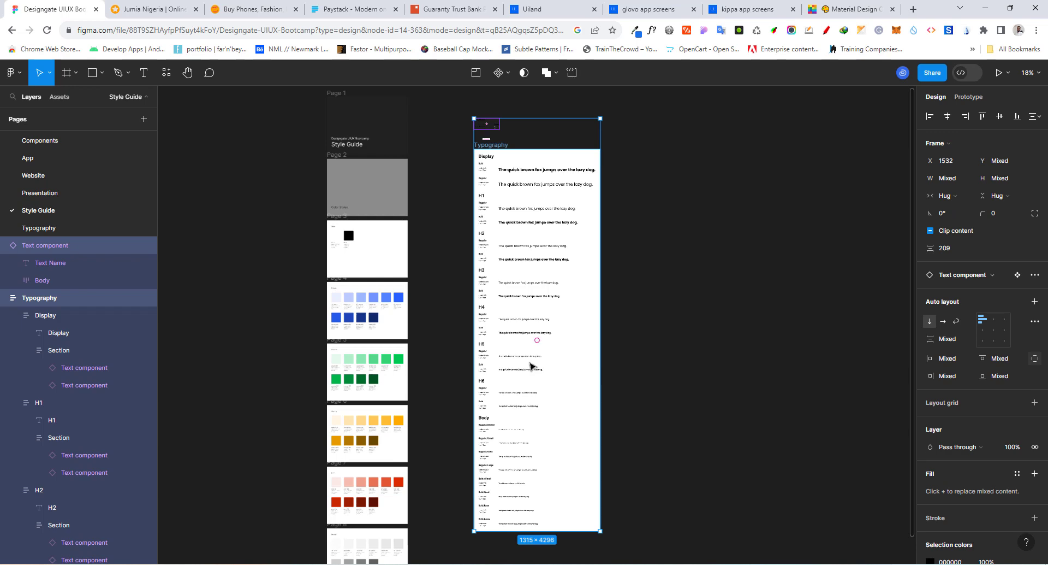
# Step: Move the pasted Text component and Typography frame close beside the column of color pages, and deselect them
pyautogui.click(496, 144)
pyautogui.moveTo(498, 173); pyautogui.dragTo(457, 220)
pyautogui.click(302, 233)
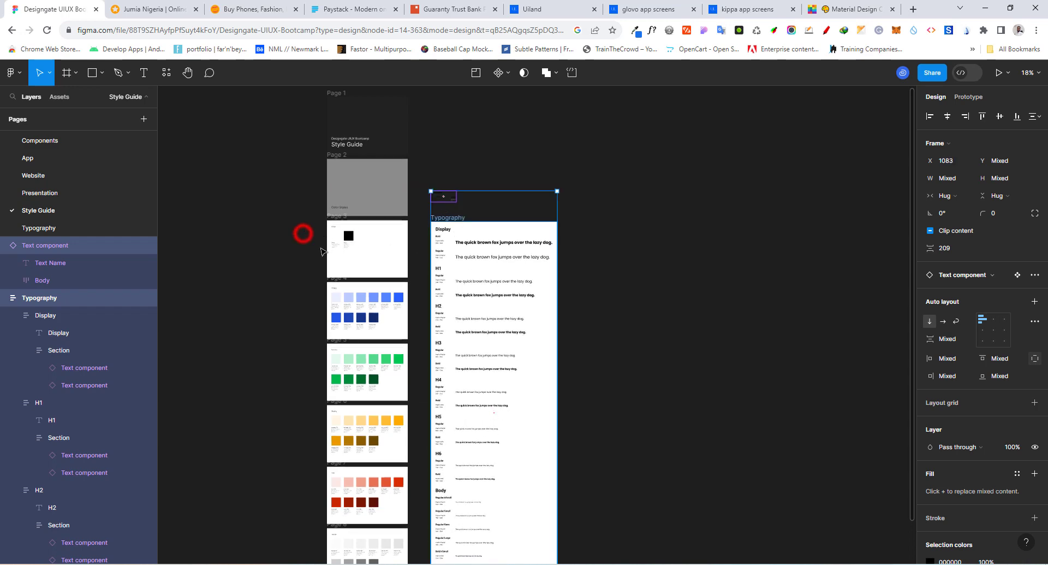
# Step: Delete the Page 1 and Page 2 title frames above the color pages
pyautogui.scroll(-2, 321, 260)
pyautogui.moveTo(293, 98); pyautogui.dragTo(409, 211)
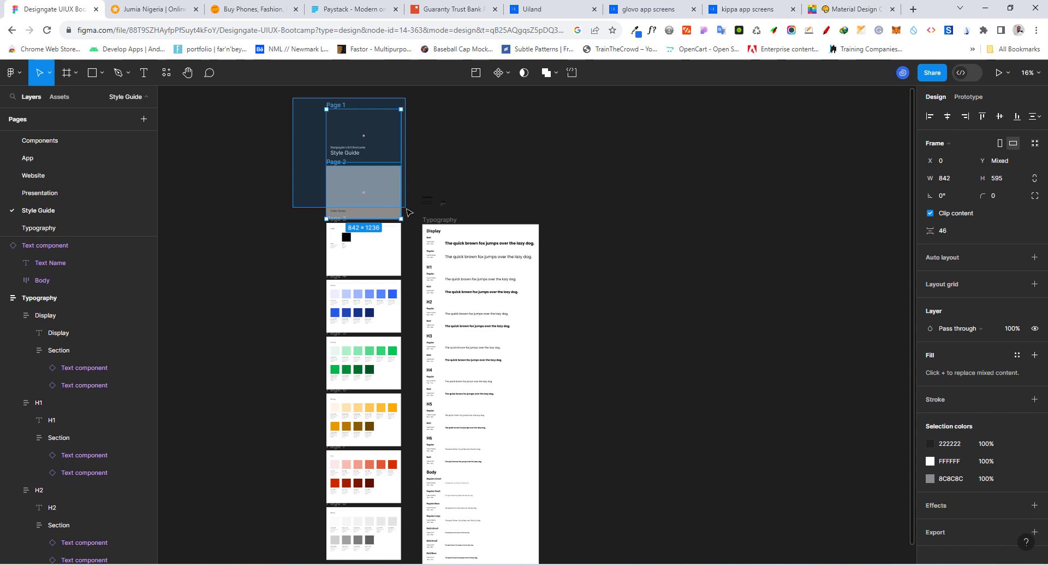
pyautogui.press('Delete')
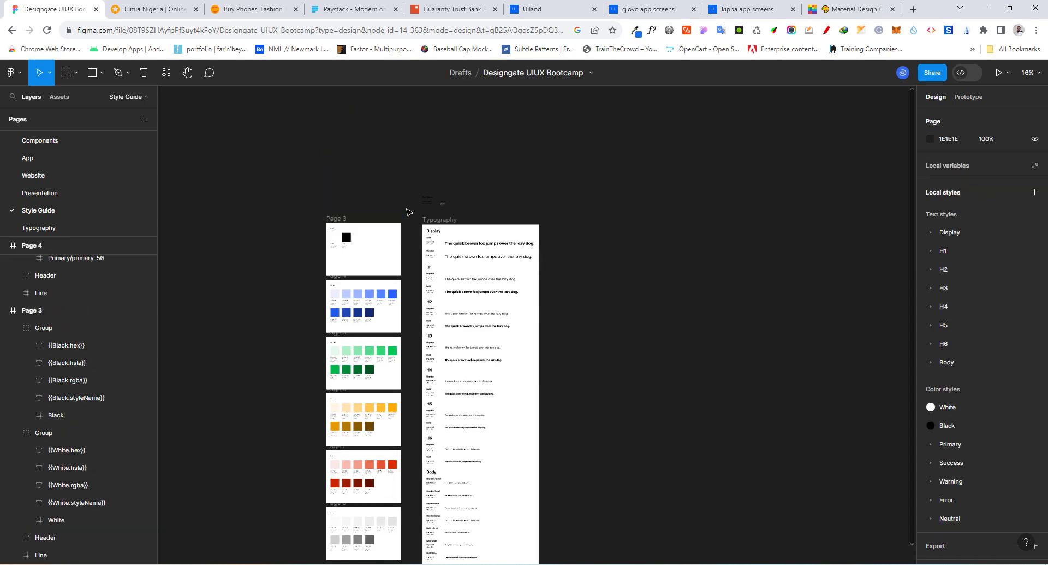
# Step: Open the Cover page and select its Cover frame
pyautogui.scroll(-2, 362, 166)
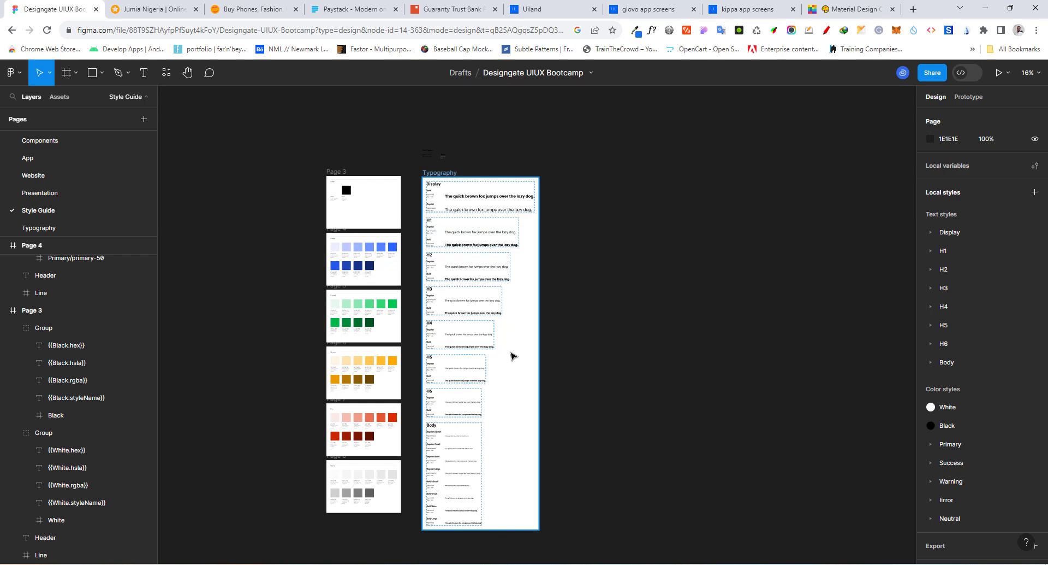
pyautogui.scroll(1, 83, 188)
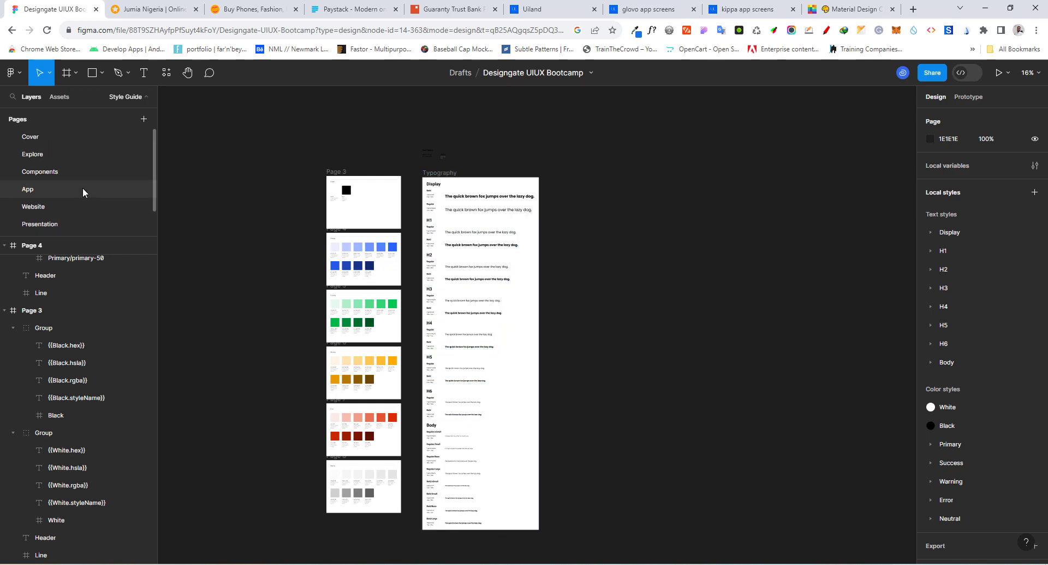
pyautogui.click(59, 137)
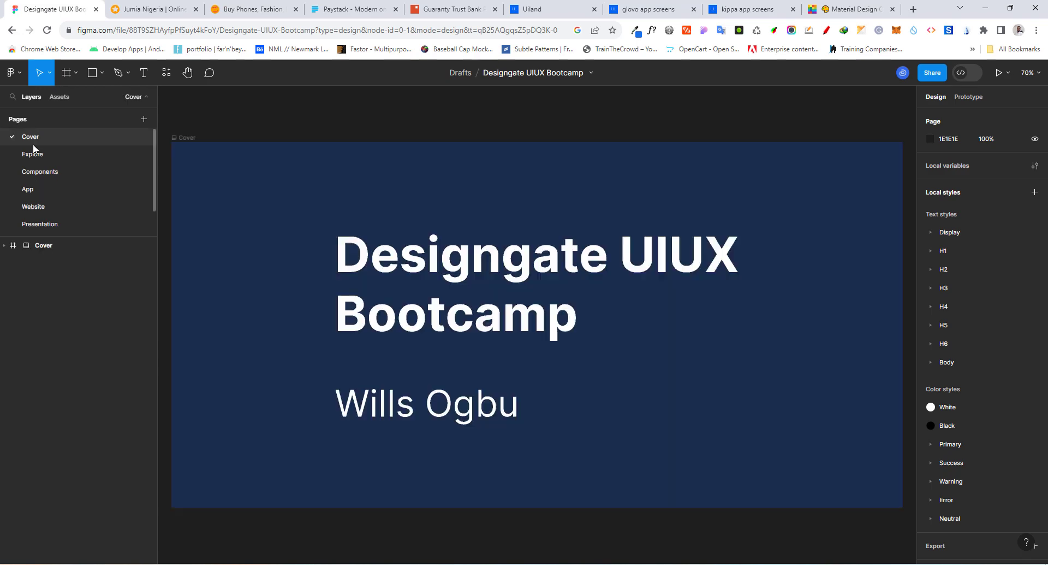
pyautogui.click(190, 138)
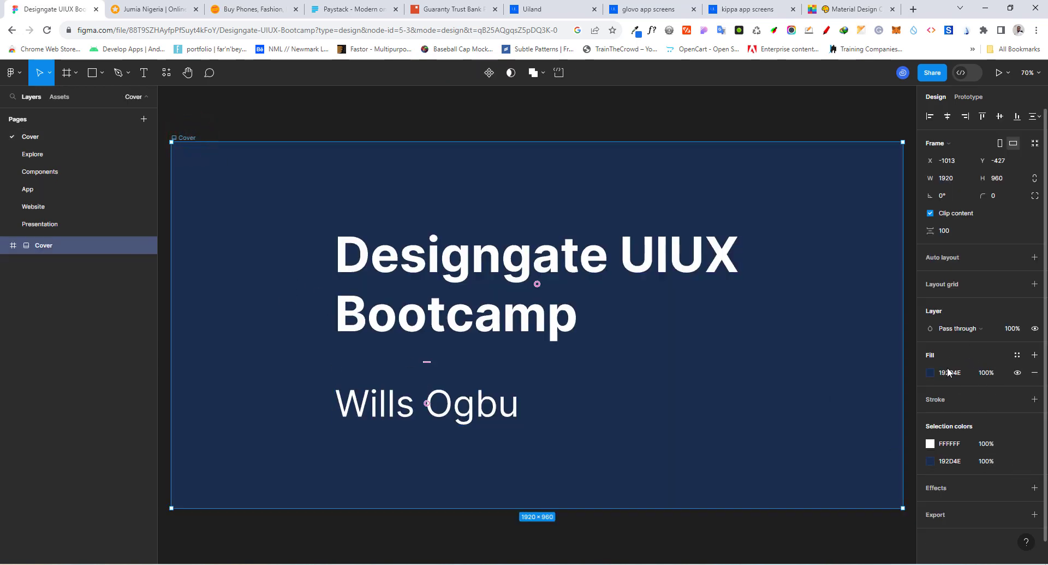